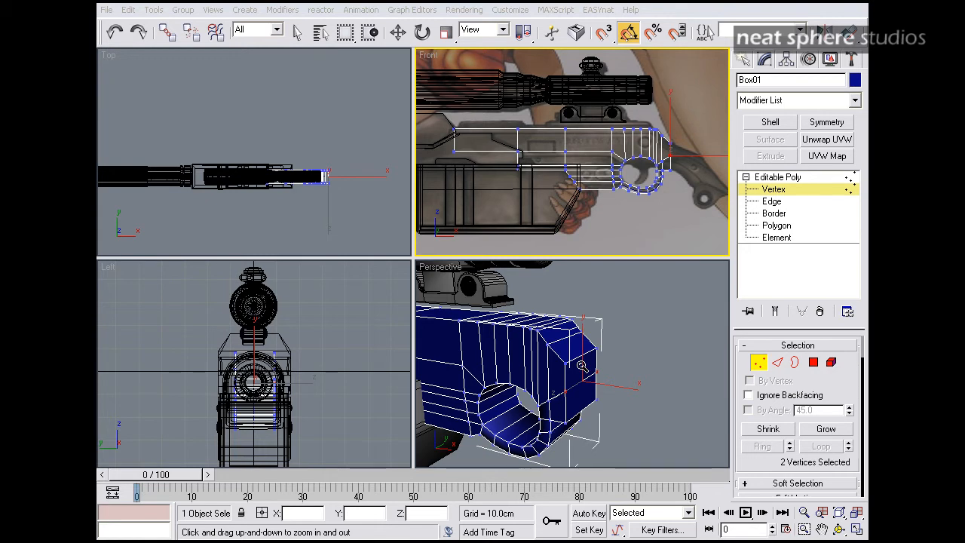
Leave vertex editing and scale the whole blue receiver body down along its width to a thin slab, about 17% in Y.
right_click(588, 322)
click(661, 341)
alt+middle_drag(530, 355, 621, 361)
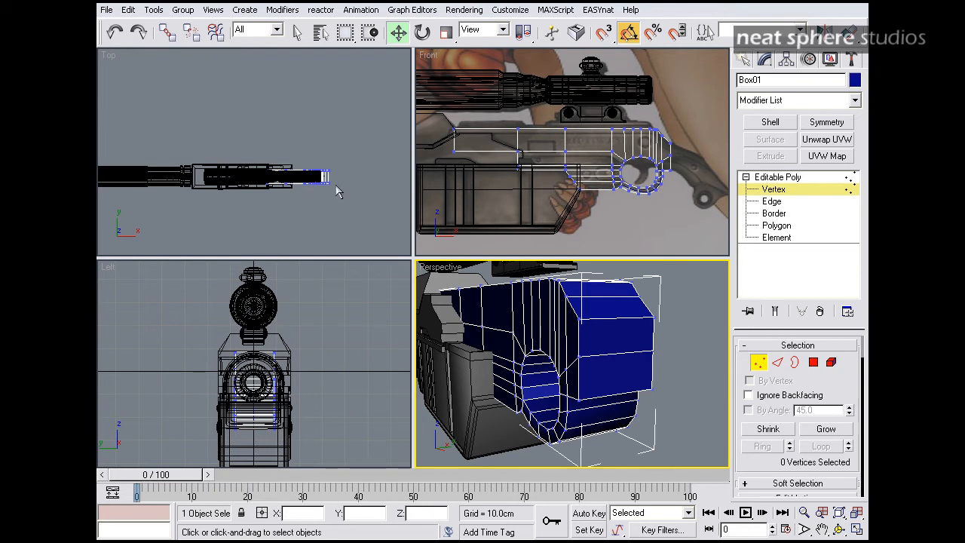
scroll(340, 195, up, 6)
middle_drag(350, 203, 291, 160)
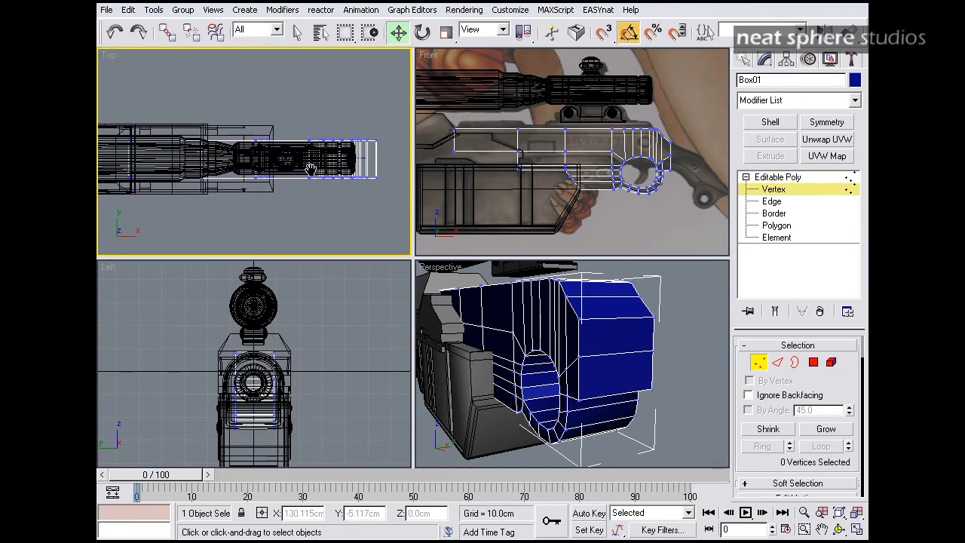
click(755, 362)
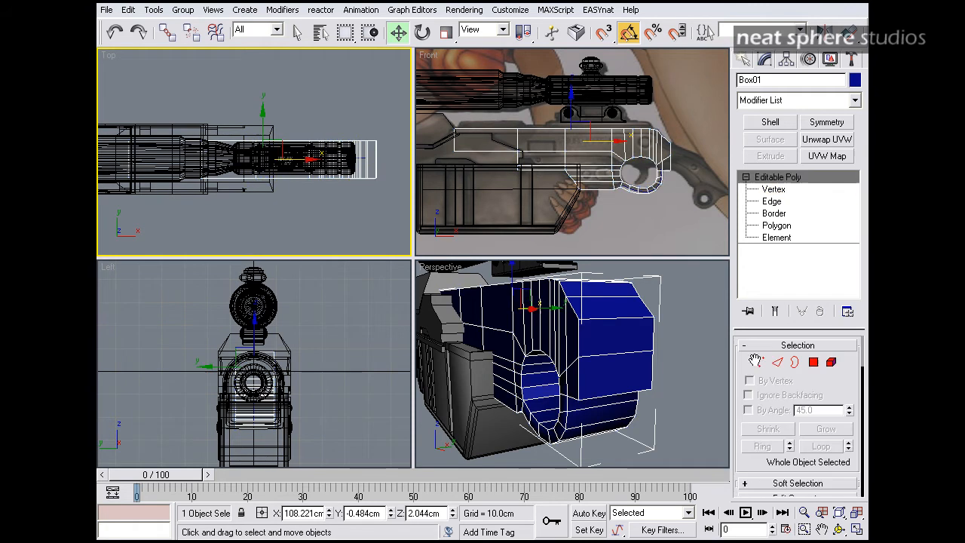
click(447, 34)
drag(265, 113, 266, 380)
alt+middle_drag(559, 350, 433, 360)
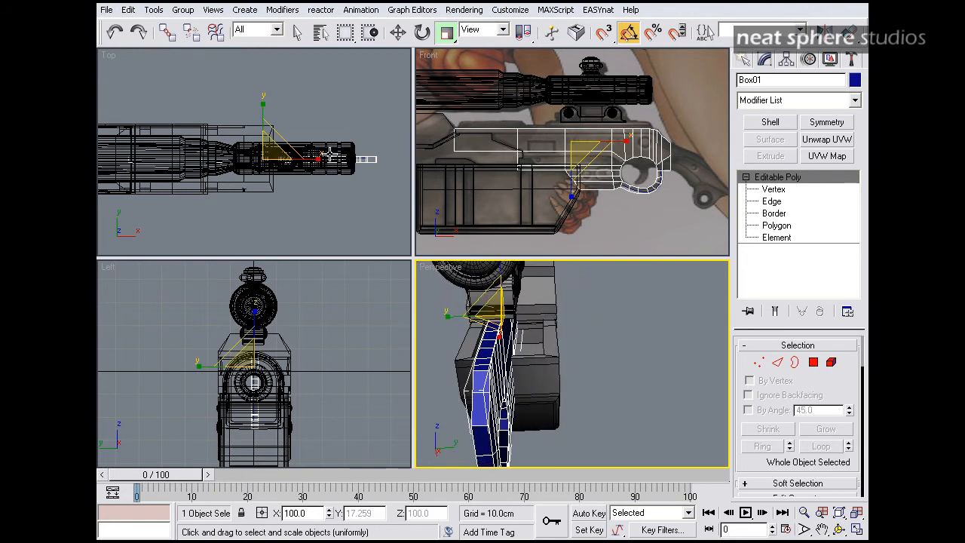
Centre the thin receiver slab on the gun's axis in the Left view, and switch it to polygon editing with nothing selected.
right_click(318, 359)
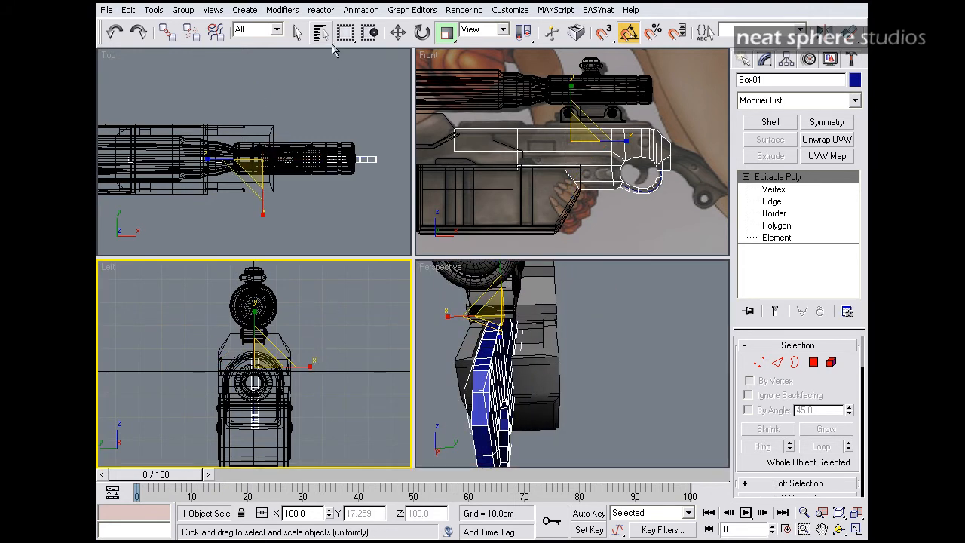
click(399, 32)
scroll(299, 353, up, 5)
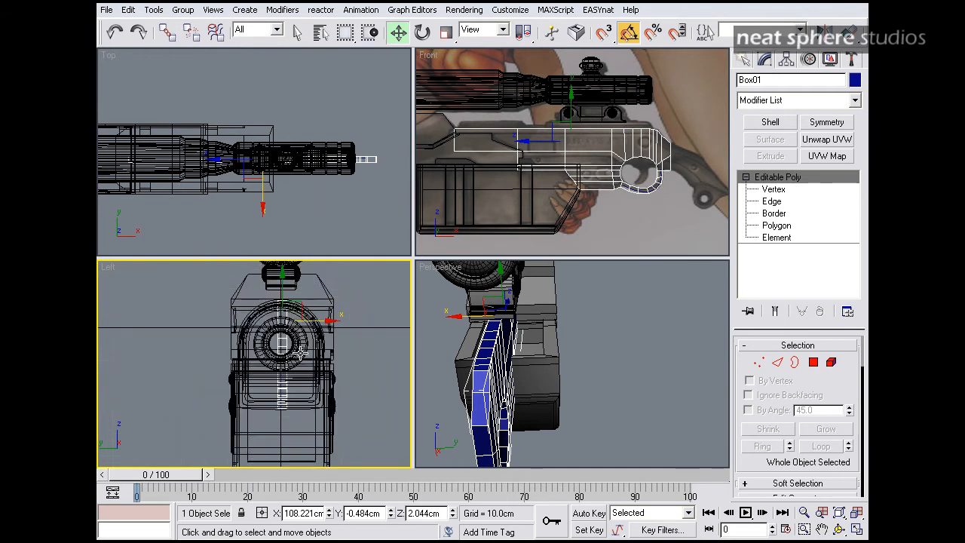
scroll(300, 351, up, 4)
middle_drag(341, 297, 334, 351)
drag(337, 340, 334, 339)
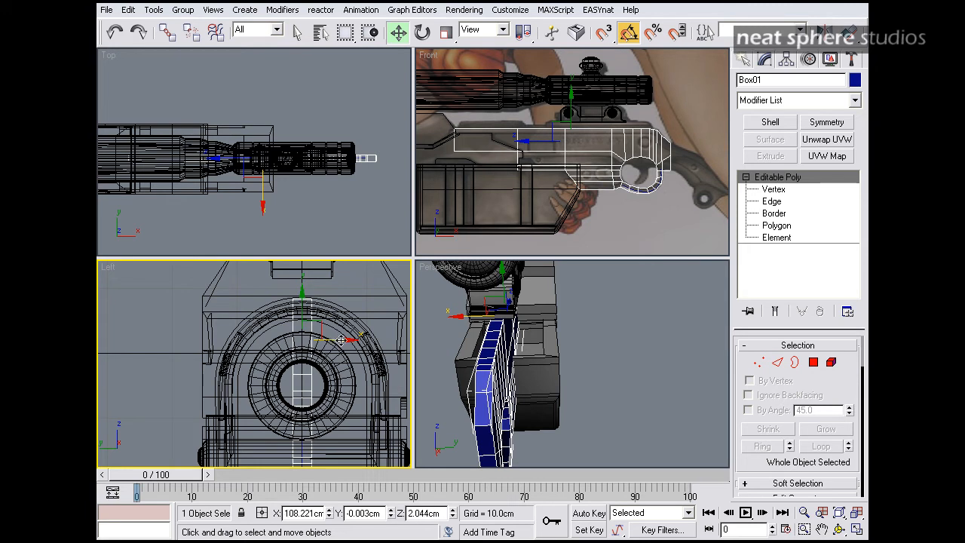
click(813, 363)
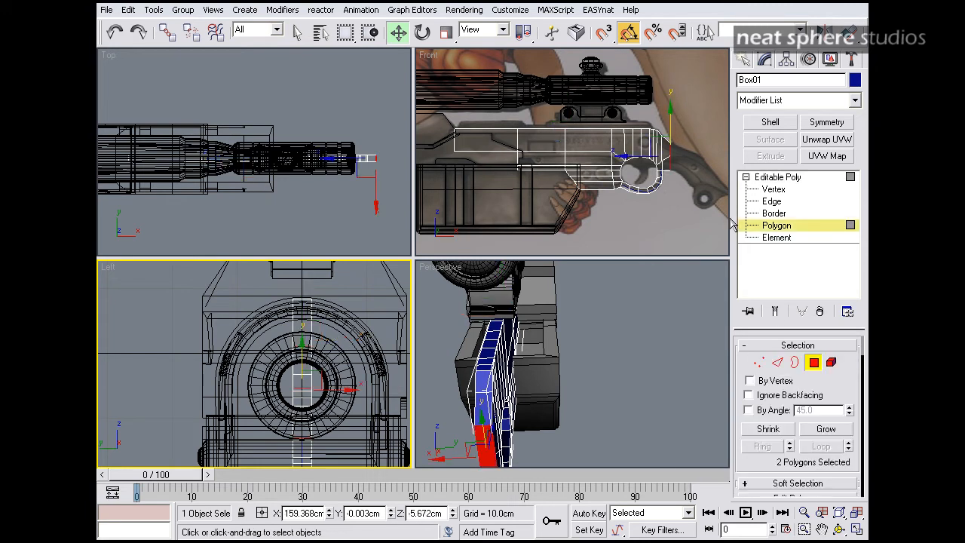
click(692, 136)
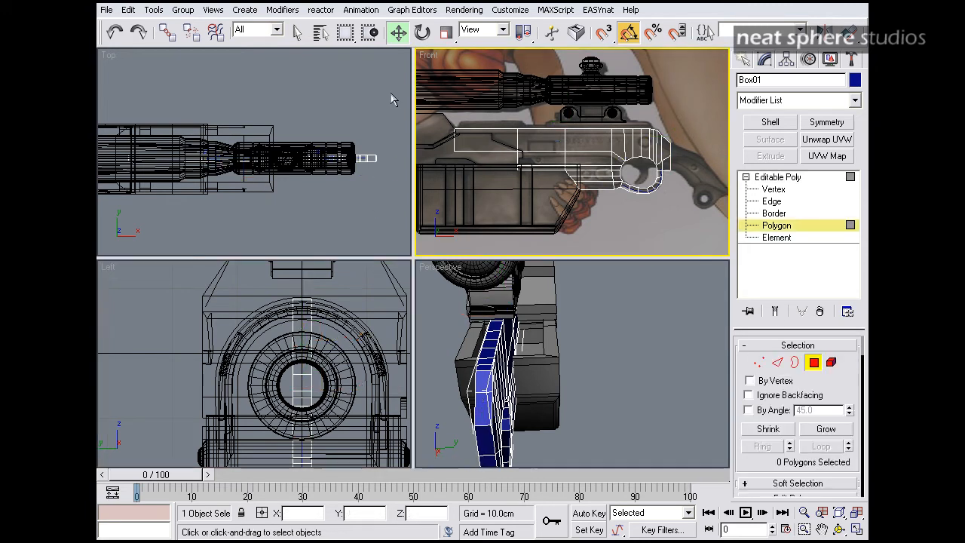
drag(445, 100, 692, 160)
drag(531, 204, 621, 163)
scroll(571, 194, up, 5)
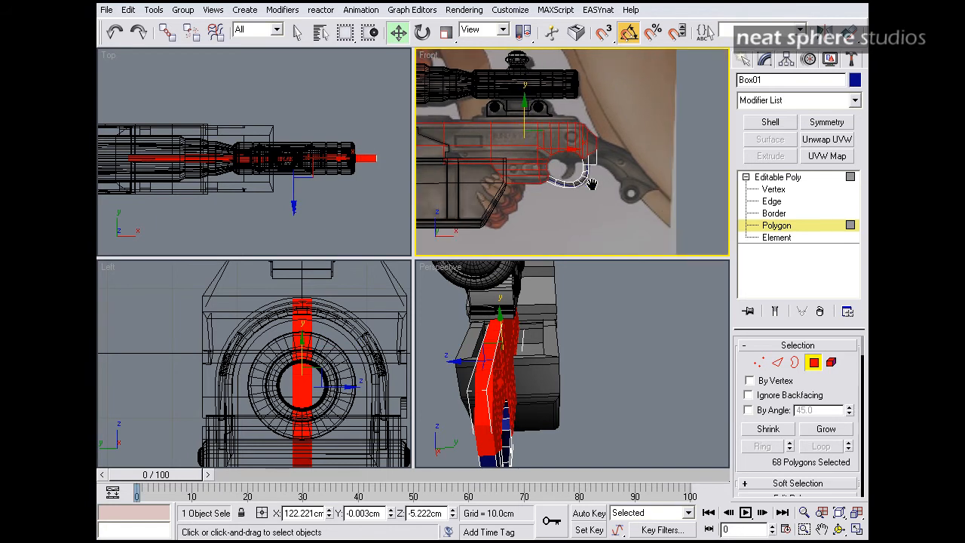
scroll(571, 194, up, 2)
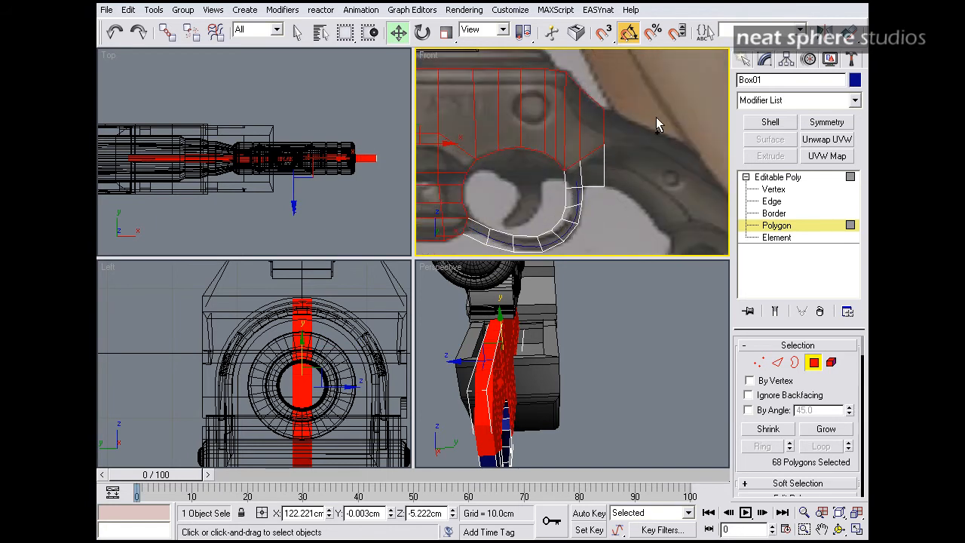
ctrl+click(593, 217)
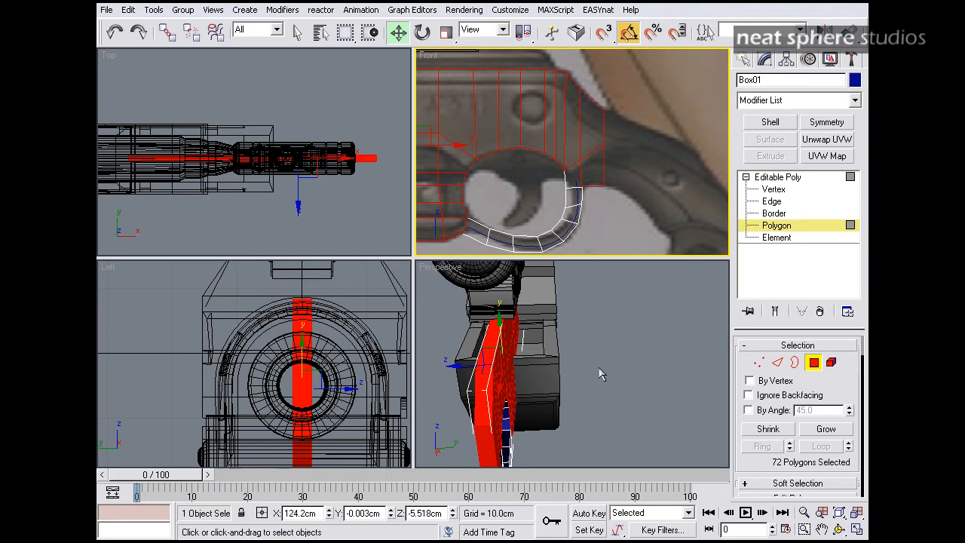
alt+middle_drag(530, 402, 566, 376)
click(651, 310)
Select the flat side polygons of the receiver on both sides, leaving out the trigger guard ring and the narrow edge faces.
click(300, 34)
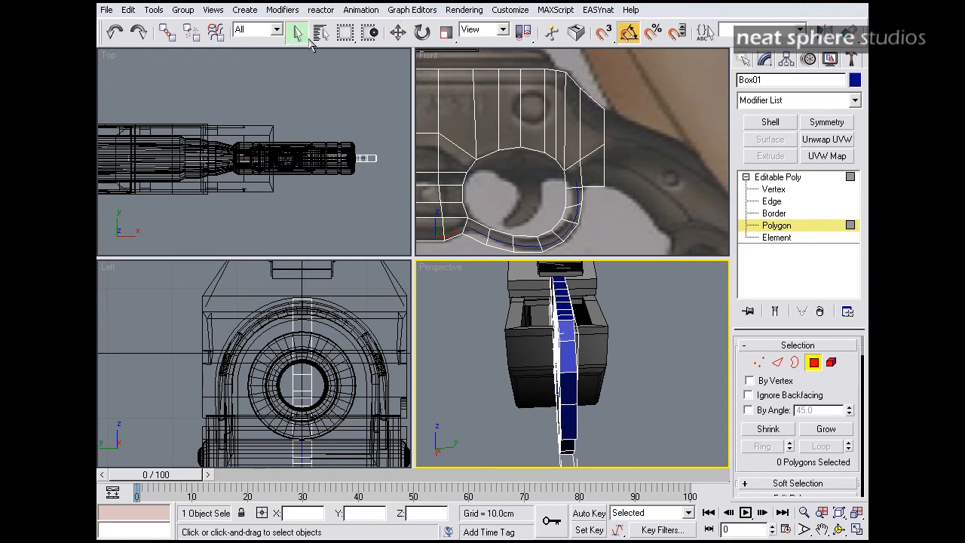
click(535, 118)
drag(582, 124, 598, 171)
ctrl+drag(544, 104, 422, 115)
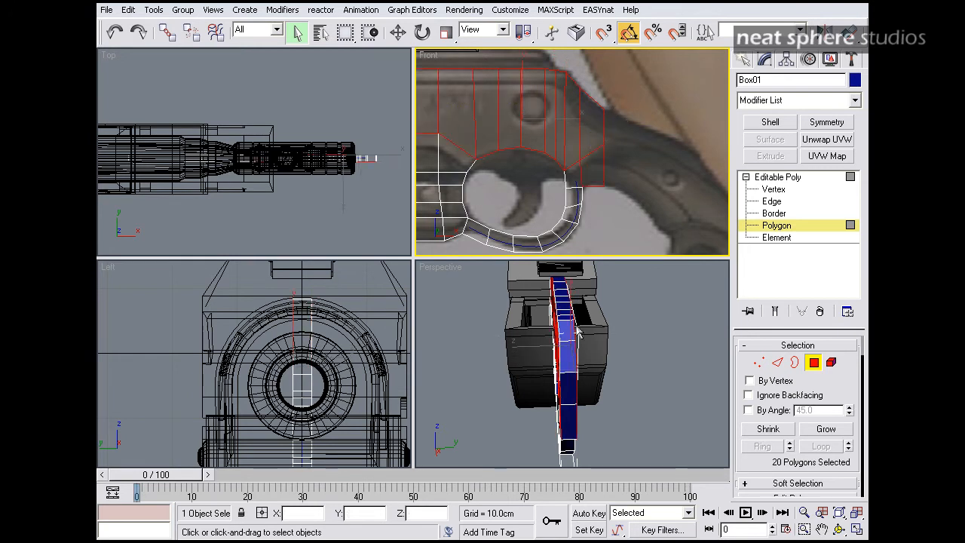
middle_drag(533, 214, 625, 146)
ctrl+drag(564, 133, 640, 203)
middle_drag(531, 184, 626, 207)
ctrl+drag(597, 106, 532, 185)
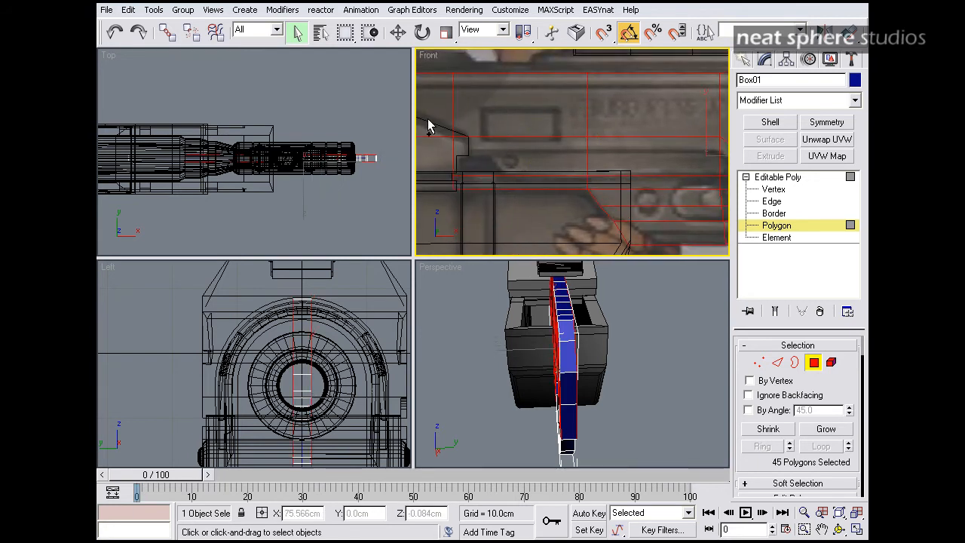
alt+middle_drag(507, 362, 469, 292)
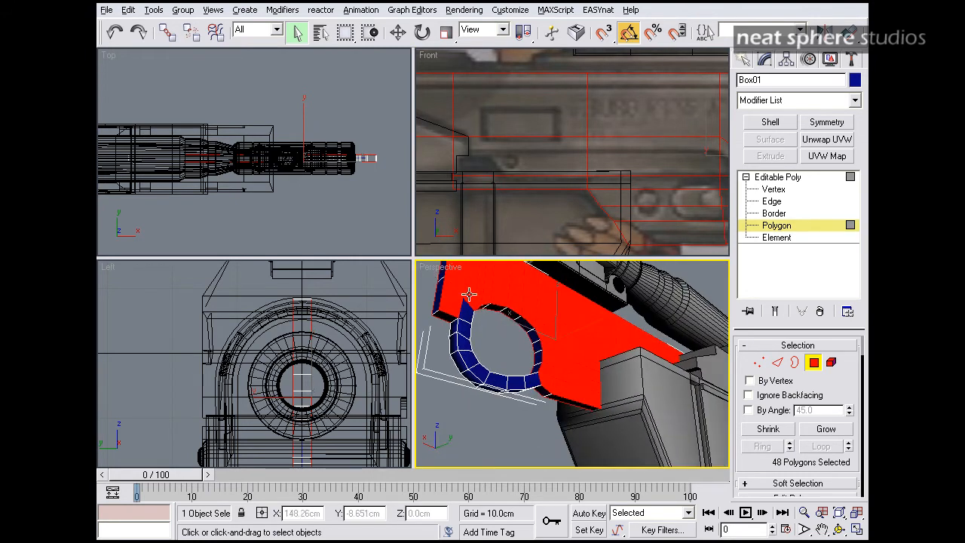
alt+middle_drag(610, 324, 683, 386)
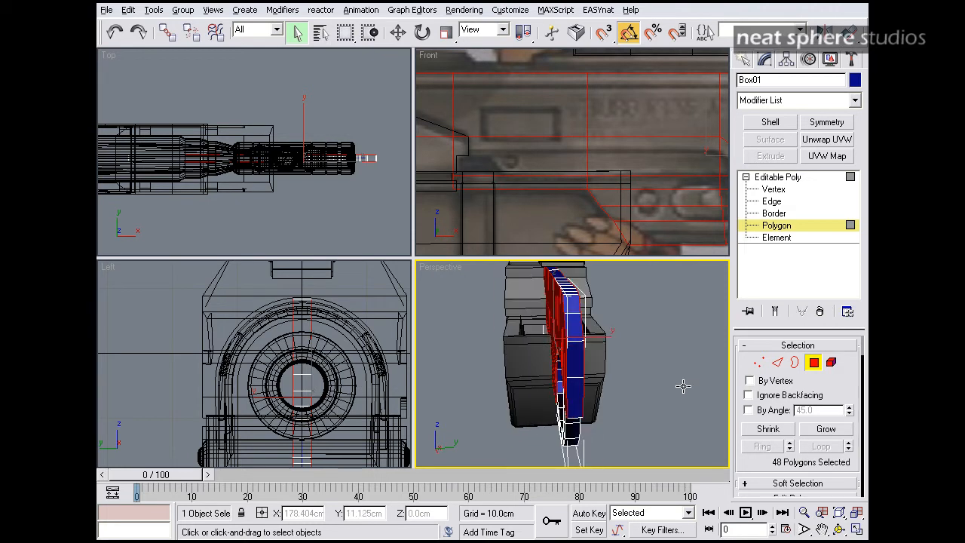
Extrude the selected side polygons as a group by about 29.187 cm and apply it, keeping the extrusion settings open.
scroll(744, 445, down, 4)
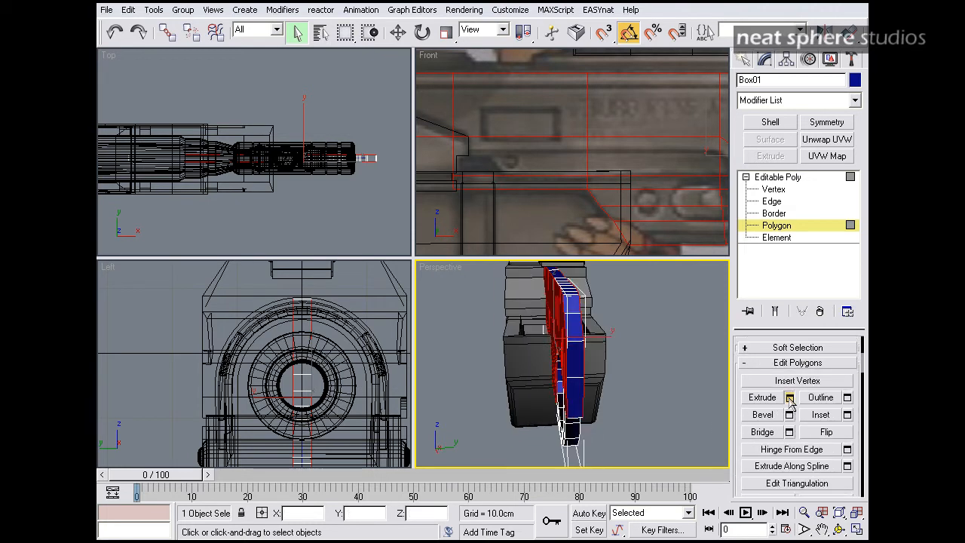
click(789, 400)
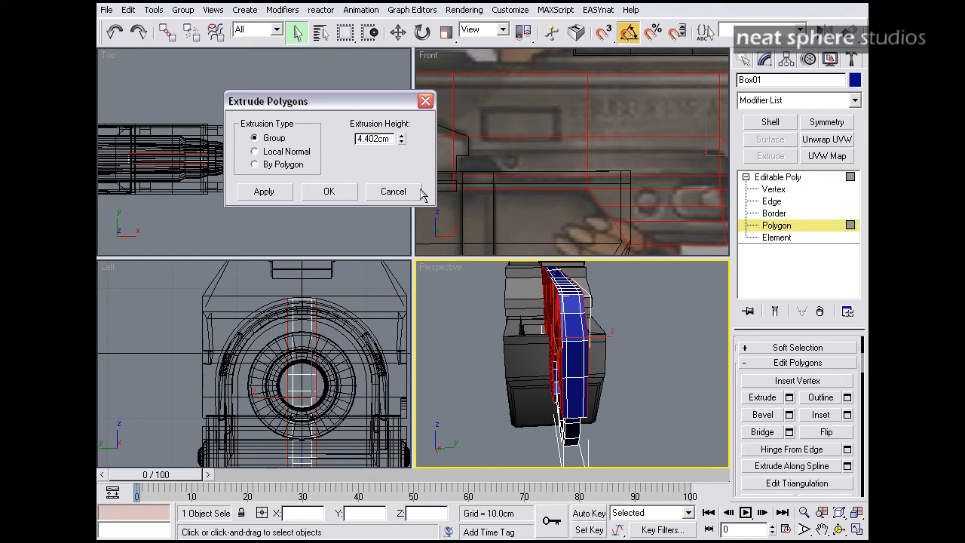
drag(404, 144, 413, 500)
alt+middle_drag(609, 344, 615, 352)
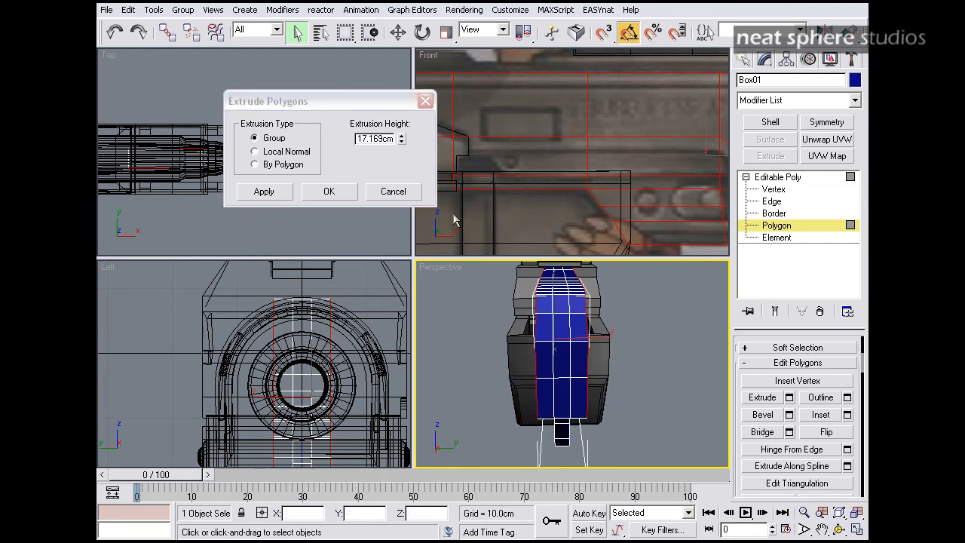
drag(403, 142, 400, 83)
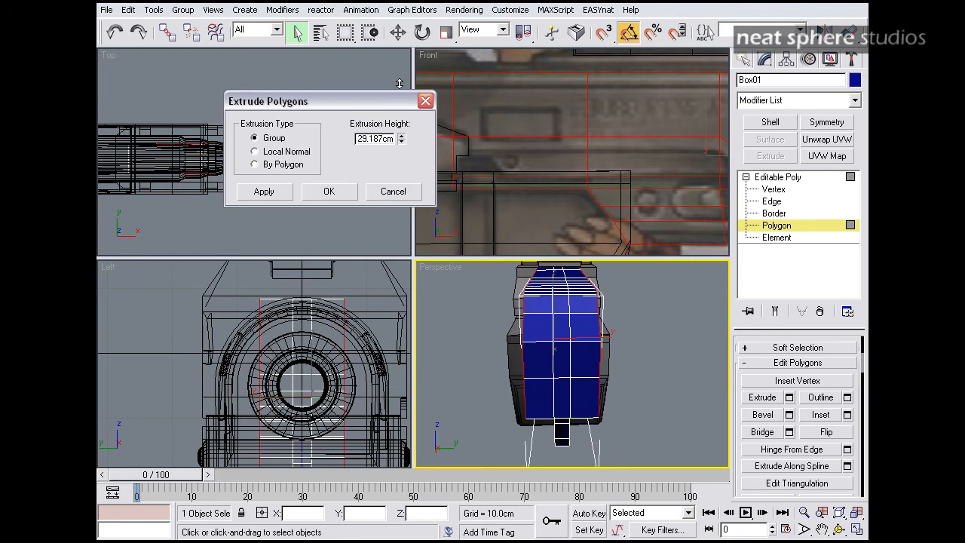
click(264, 193)
Extrude the receiver's side polygons again by 43.15 cm to match the gun's width, and leave polygon editing.
alt+middle_drag(465, 362, 545, 363)
drag(403, 143, 398, 89)
alt+middle_drag(600, 387, 528, 308)
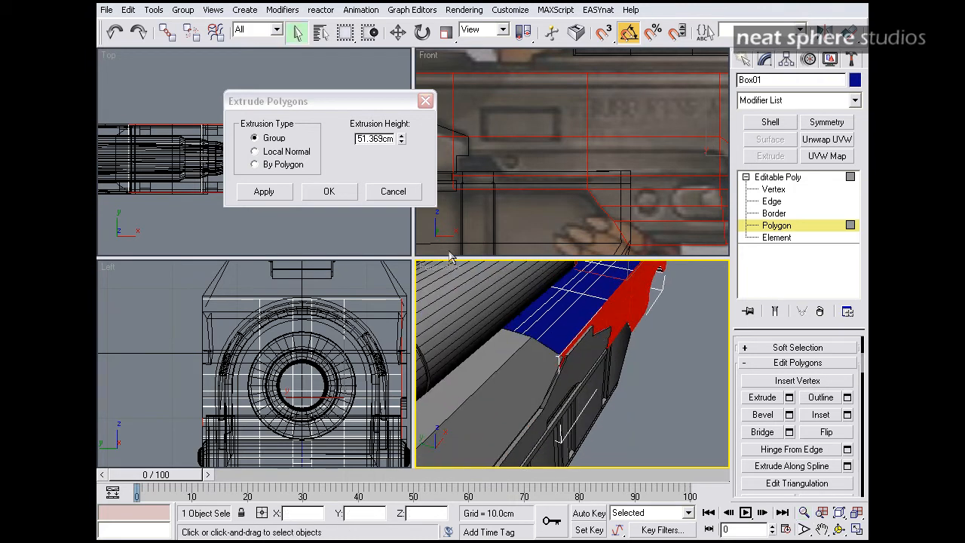
drag(403, 143, 403, 153)
alt+middle_drag(624, 302, 528, 307)
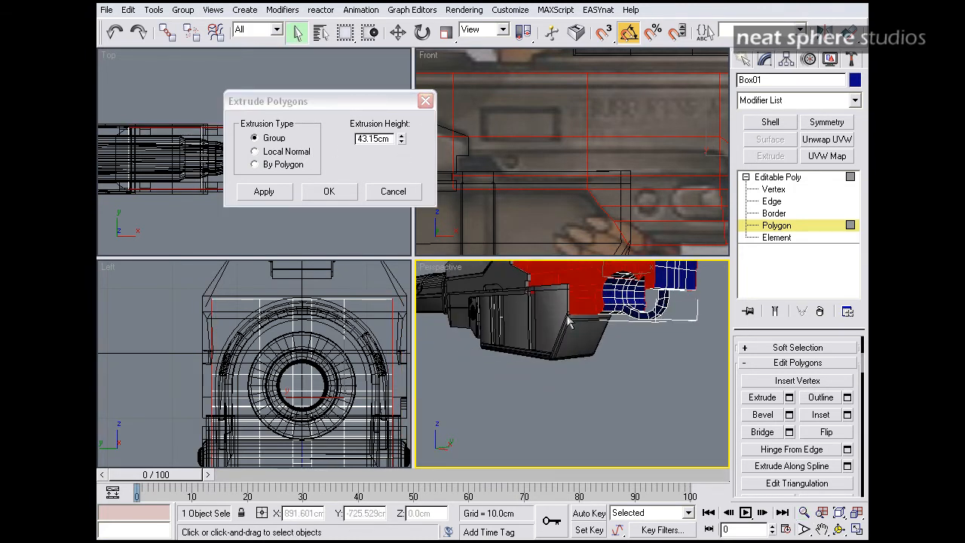
click(341, 194)
alt+middle_drag(579, 335, 578, 400)
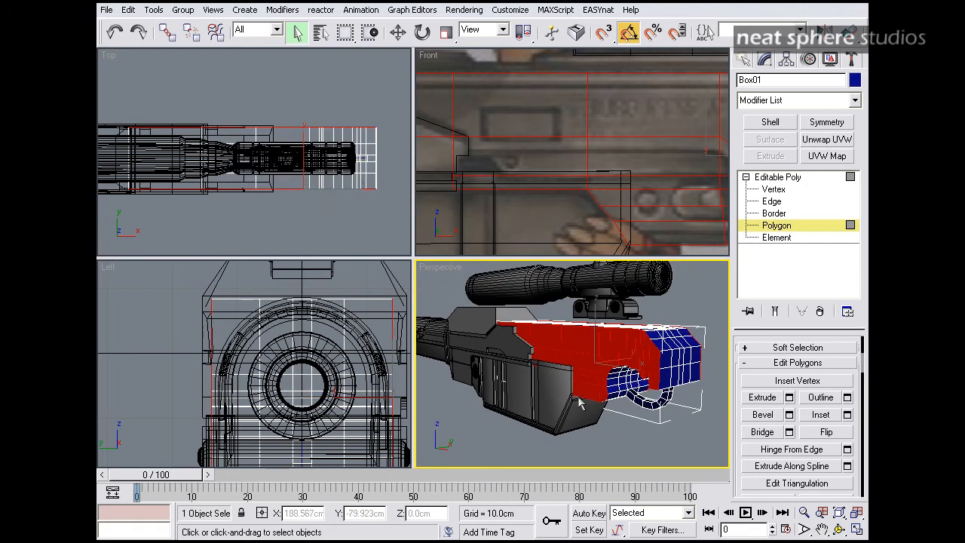
click(771, 229)
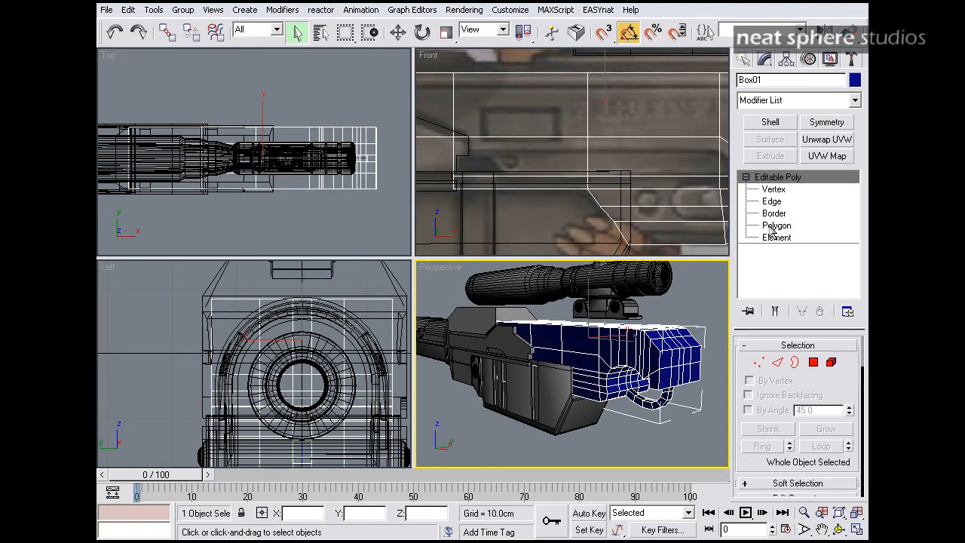
Select the lower box-shaped body in front of the trigger guard, centre its pivot to the object and align it to the world.
click(575, 411)
alt+middle_drag(574, 411, 626, 346)
click(447, 32)
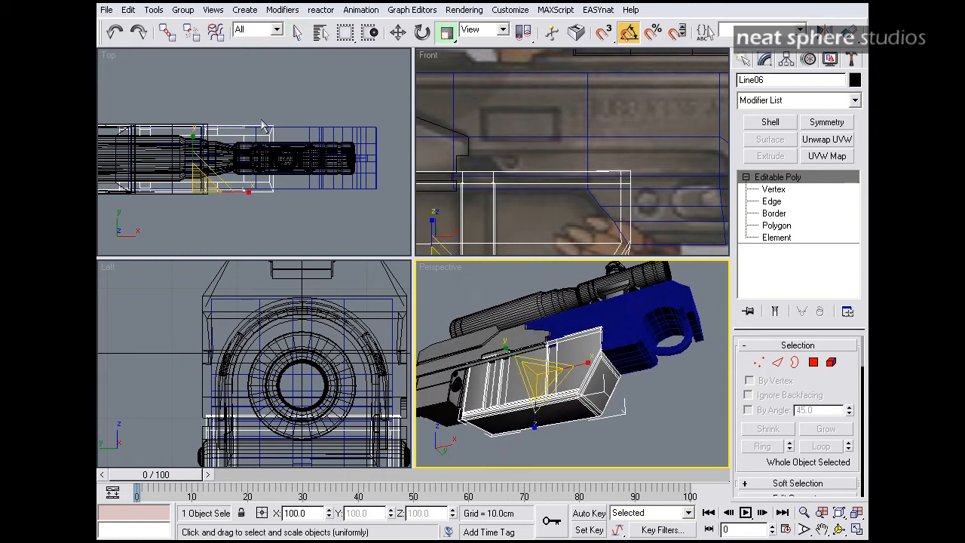
click(220, 143)
middle_drag(200, 136, 250, 122)
click(787, 60)
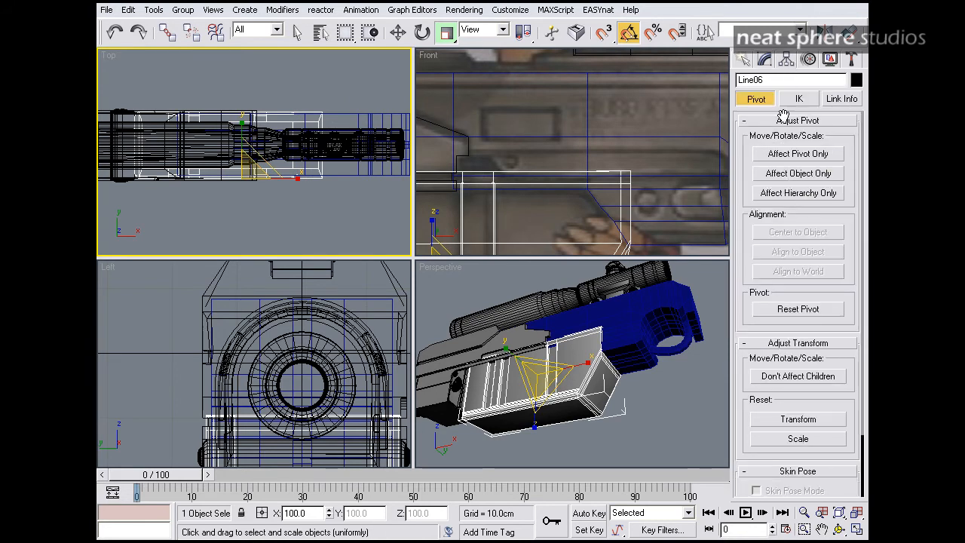
click(779, 154)
click(786, 234)
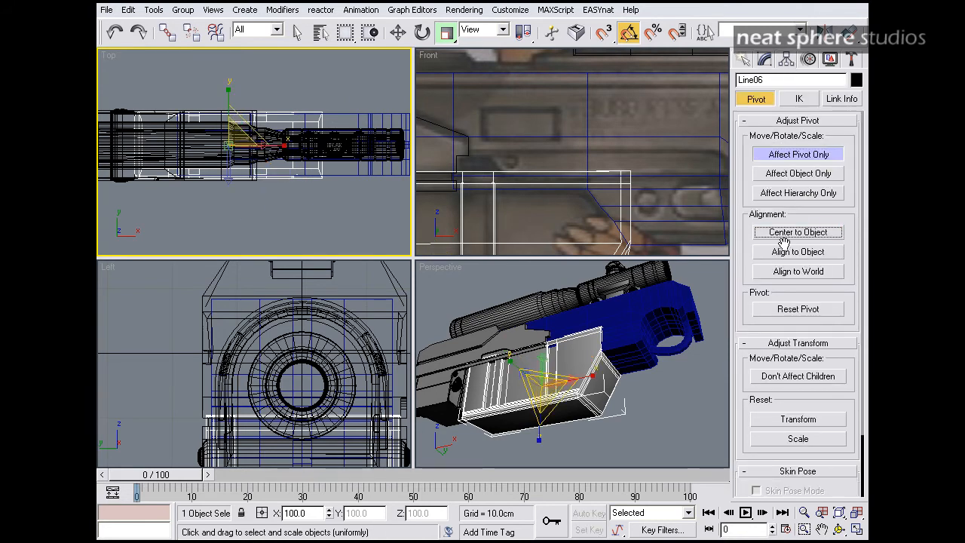
click(799, 273)
click(766, 156)
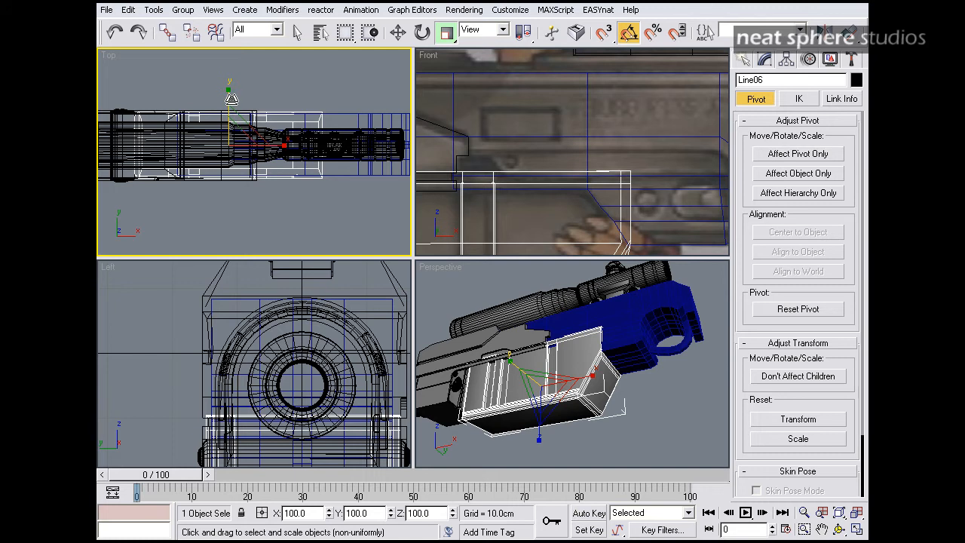
Scale the lower box-shaped body down along its width to about 88% in Y.
drag(232, 100, 232, 108)
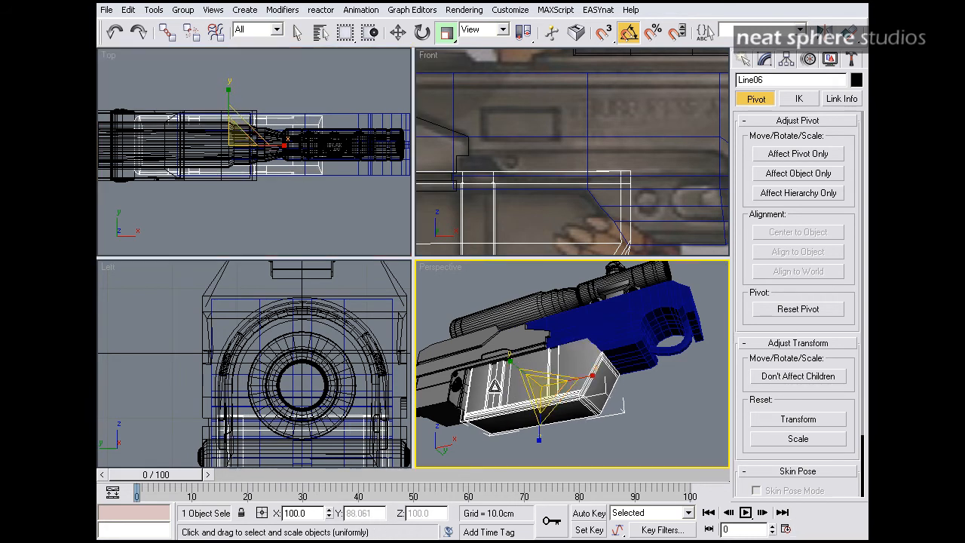
middle_drag(484, 391, 533, 372)
Examine how the narrowed lower body fits against the receiver and front housing, then view the whole gun against the reference image.
key(alt+z)
drag(545, 382, 602, 359)
alt+middle_drag(602, 358, 537, 363)
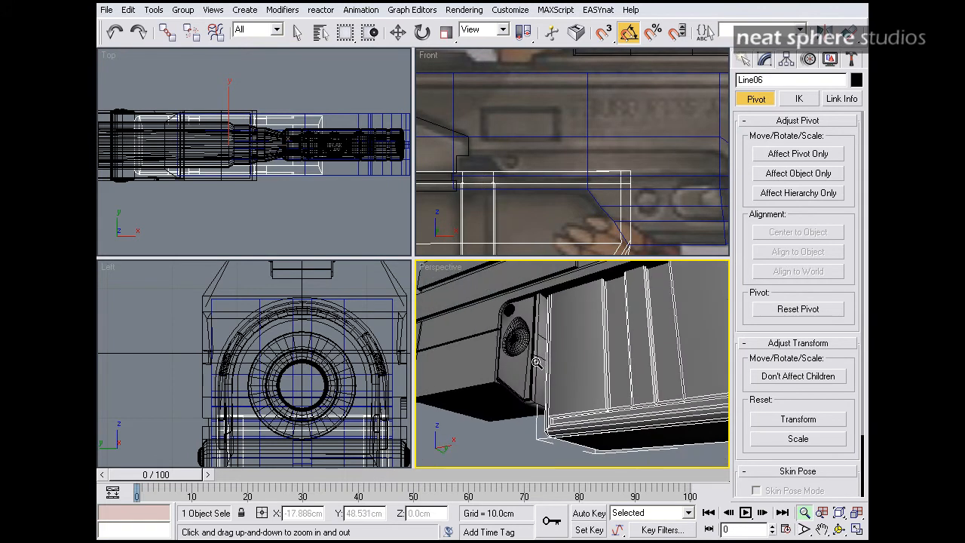
drag(541, 370, 577, 394)
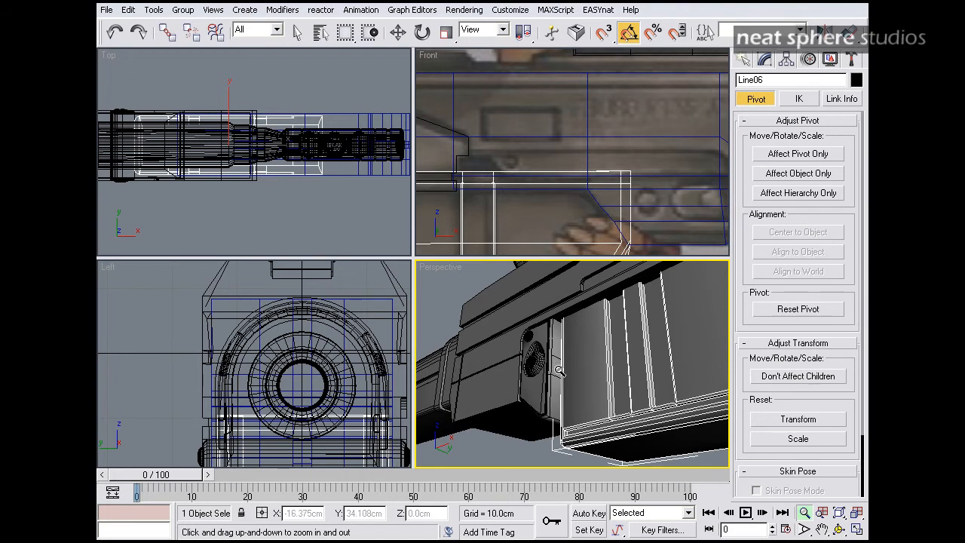
drag(632, 397, 695, 361)
drag(637, 327, 576, 383)
alt+middle_drag(577, 382, 588, 341)
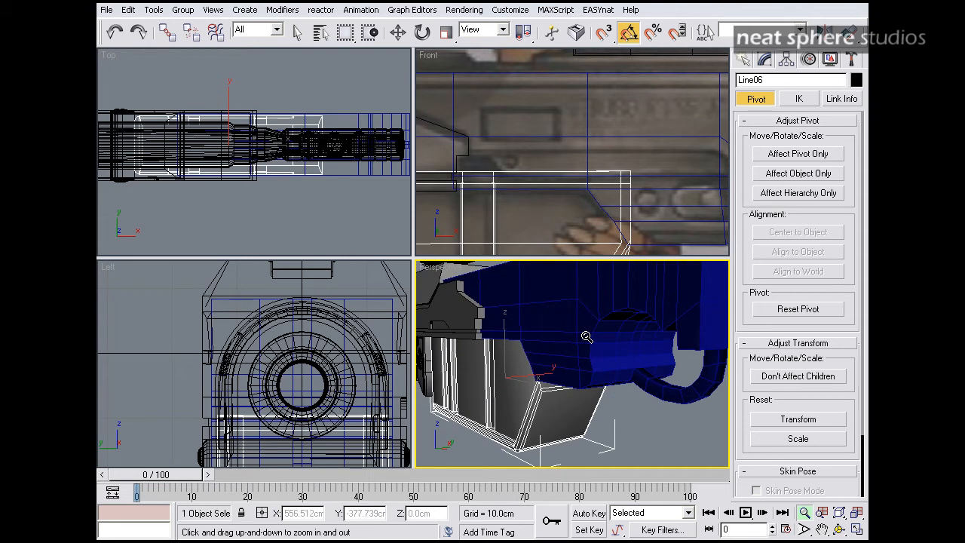
drag(587, 337, 600, 324)
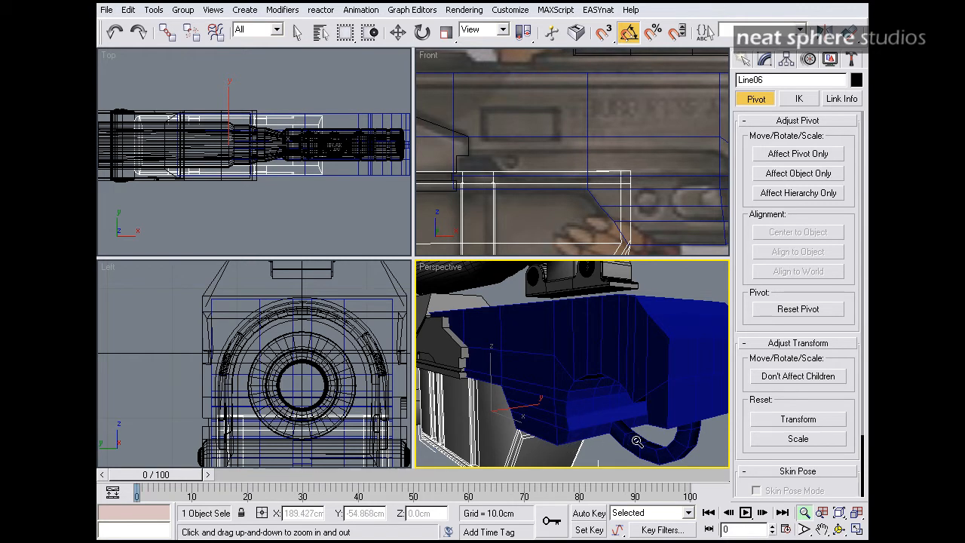
drag(642, 109, 585, 206)
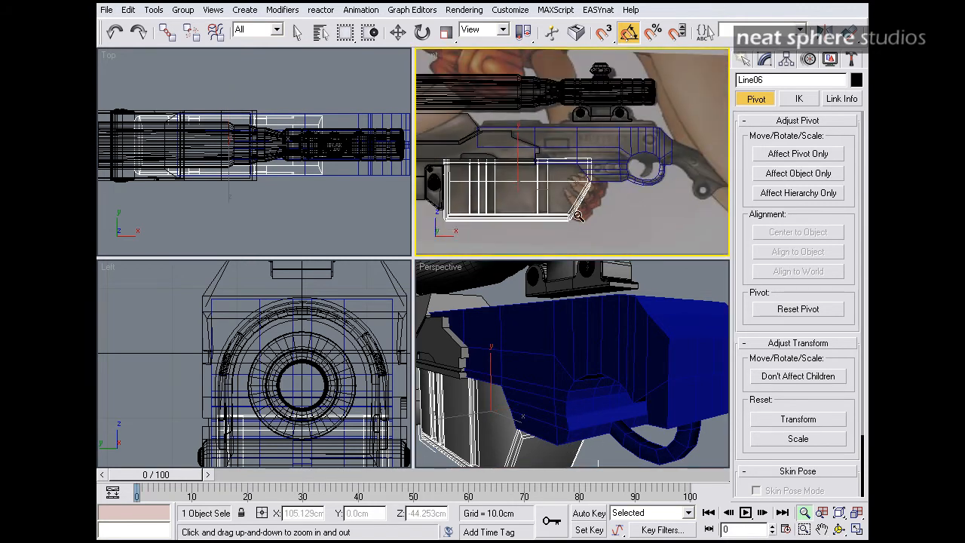
Select the receiver body with the trigger guard and assign it the grey 01 - Default material.
key(r)
right_click(543, 341)
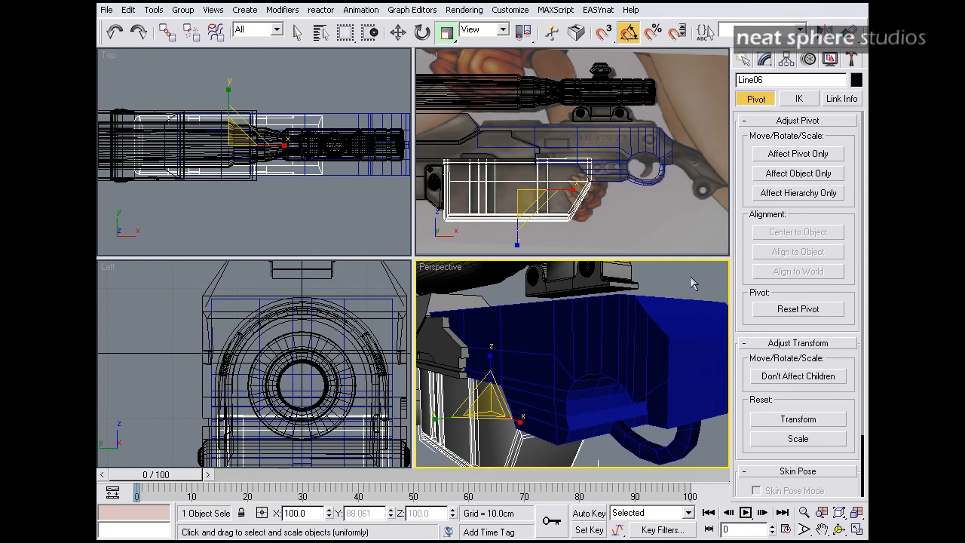
click(766, 65)
click(653, 344)
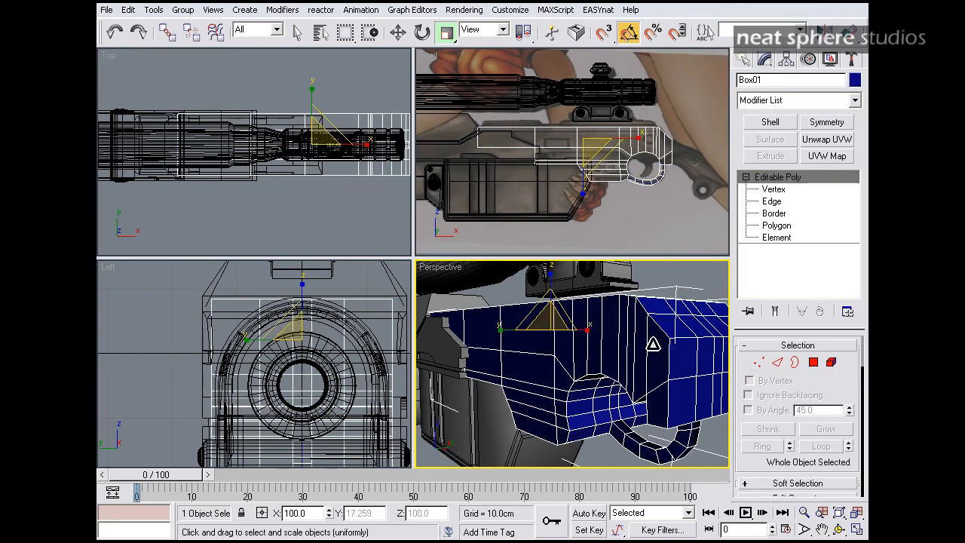
scroll(738, 42, down, 3)
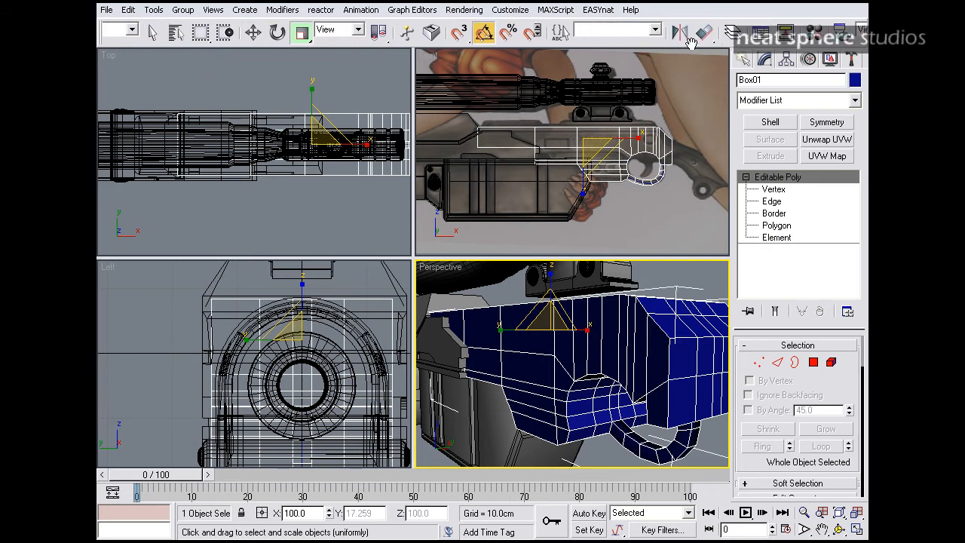
click(742, 33)
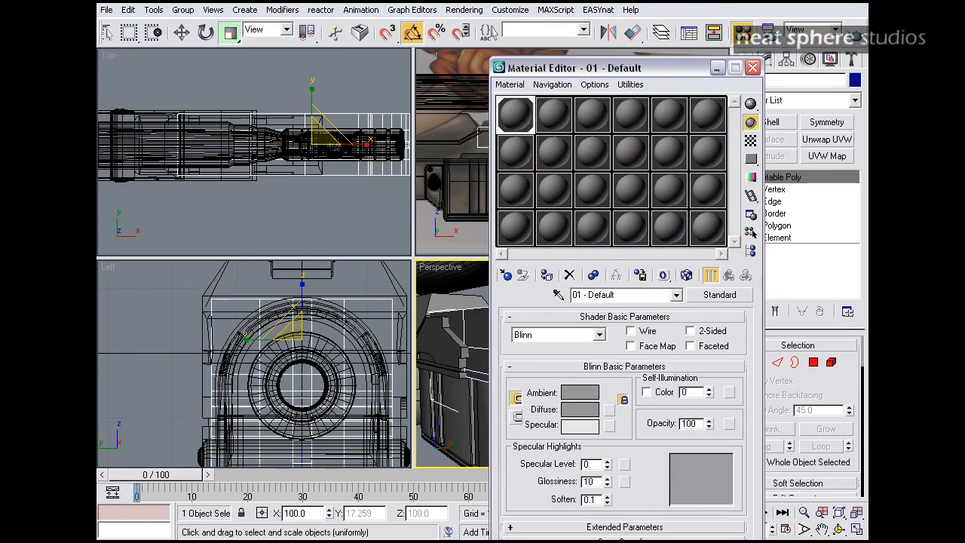
click(753, 68)
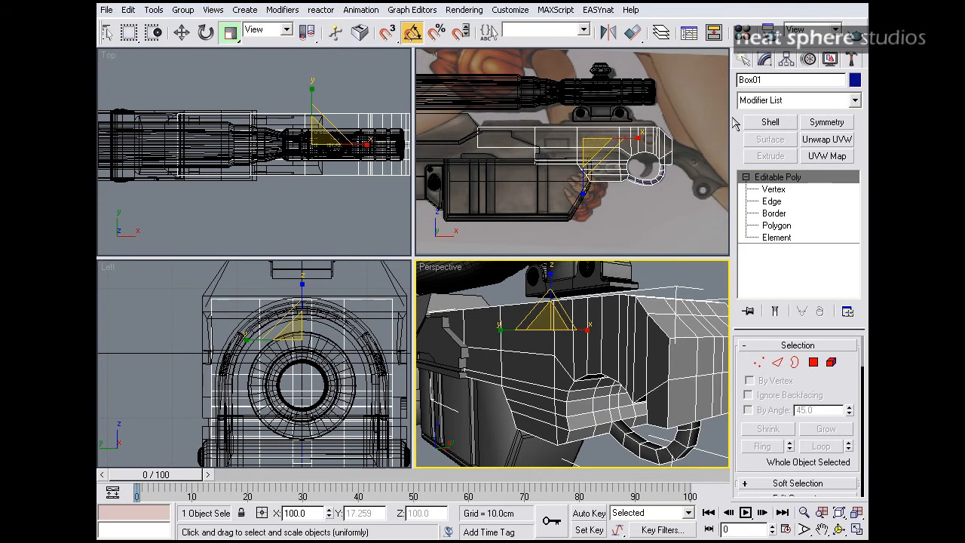
Switch the perspective view's display to Hidden Line.
right_click(450, 265)
mouse_move(509, 321)
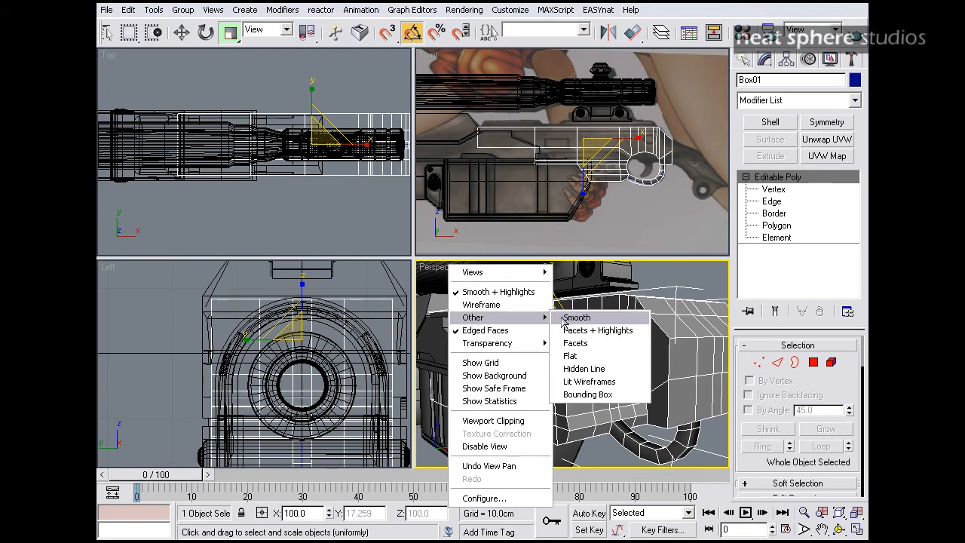
click(594, 371)
mouse_move(560, 360)
alt+middle_down()
mouse_move(556, 286)
mouse_move(467, 347)
mouse_move(504, 370)
mouse_move(550, 367)
alt+middle_up()
key(alt+z)
mouse_move(549, 367)
mouse_down()
mouse_move(550, 295)
mouse_move(571, 295)
mouse_move(556, 286)
mouse_move(547, 356)
mouse_up()
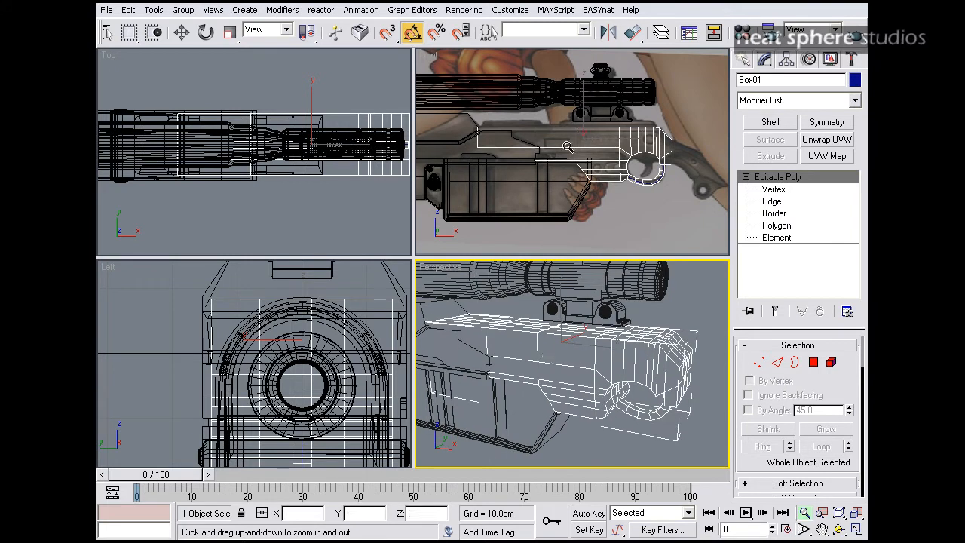
alt+middle_drag(639, 380, 600, 358)
drag(615, 167, 613, 125)
middle_drag(614, 125, 551, 134)
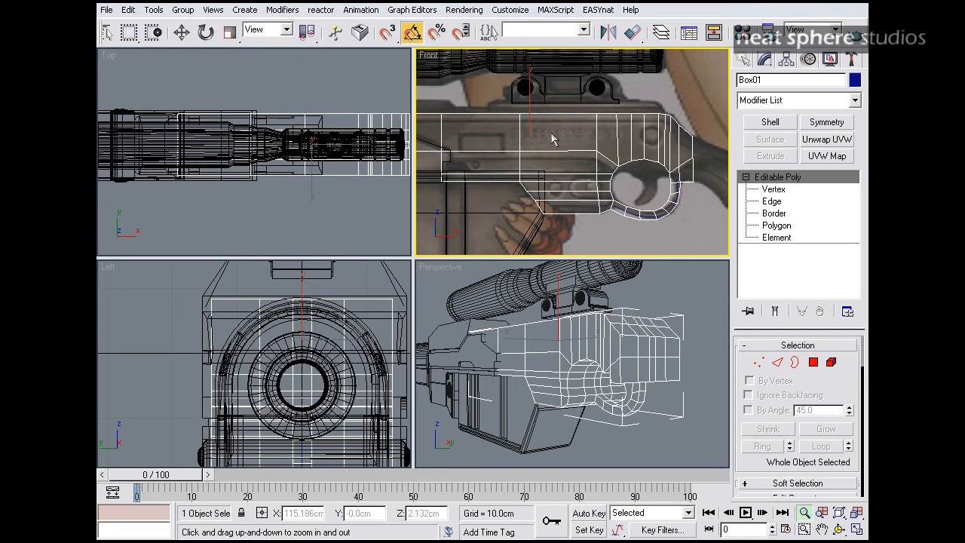
drag(552, 134, 604, 160)
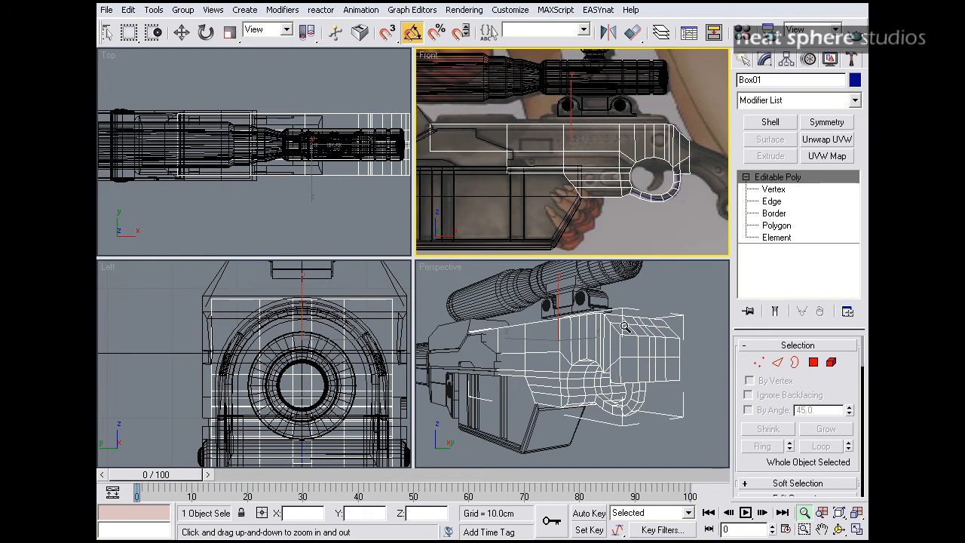
click(777, 363)
alt+middle_drag(622, 349, 664, 293)
click(540, 306)
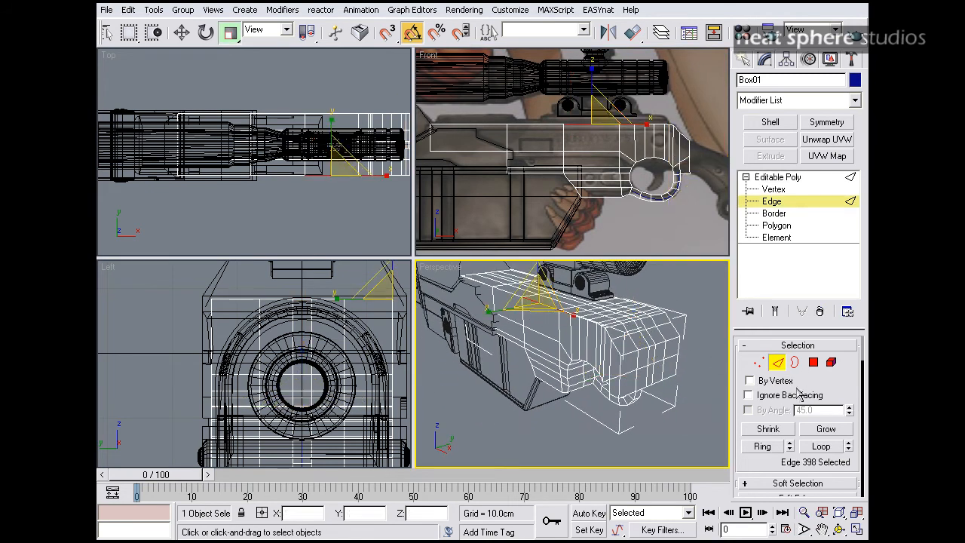
click(821, 447)
alt+middle_drag(491, 304, 569, 344)
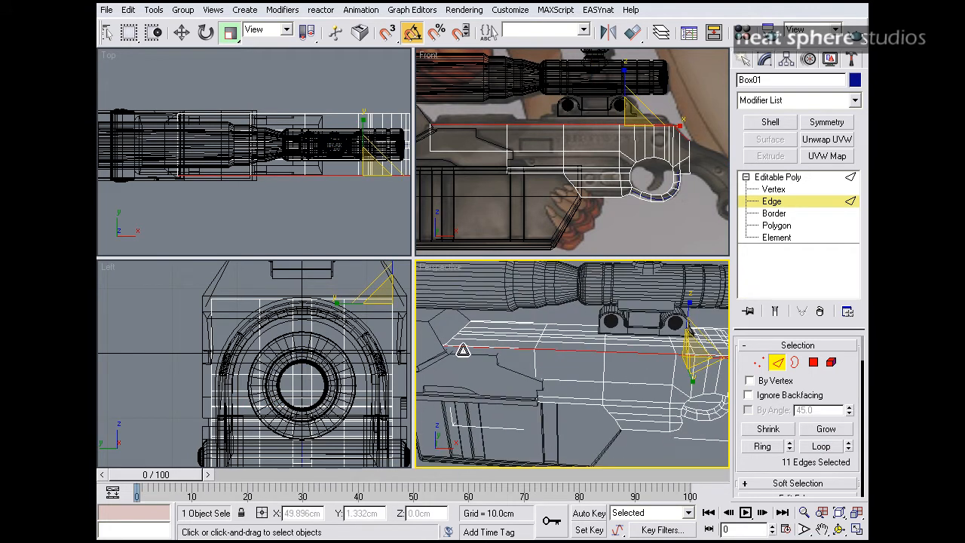
alt+middle_drag(671, 368, 545, 338)
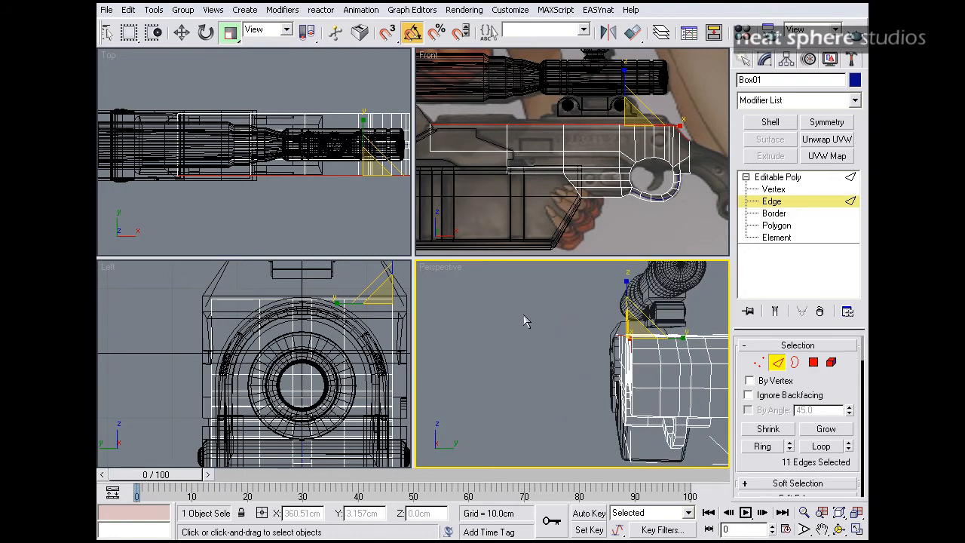
click(777, 362)
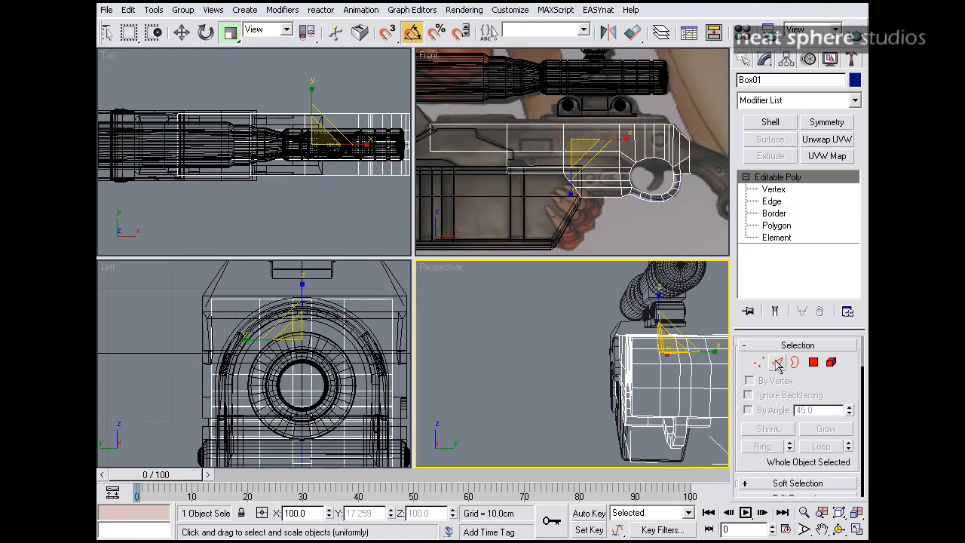
Select the ring of edges across the receiver's narrow central strip and connect them with one segment to form a centre line.
middle_drag(331, 369, 328, 345)
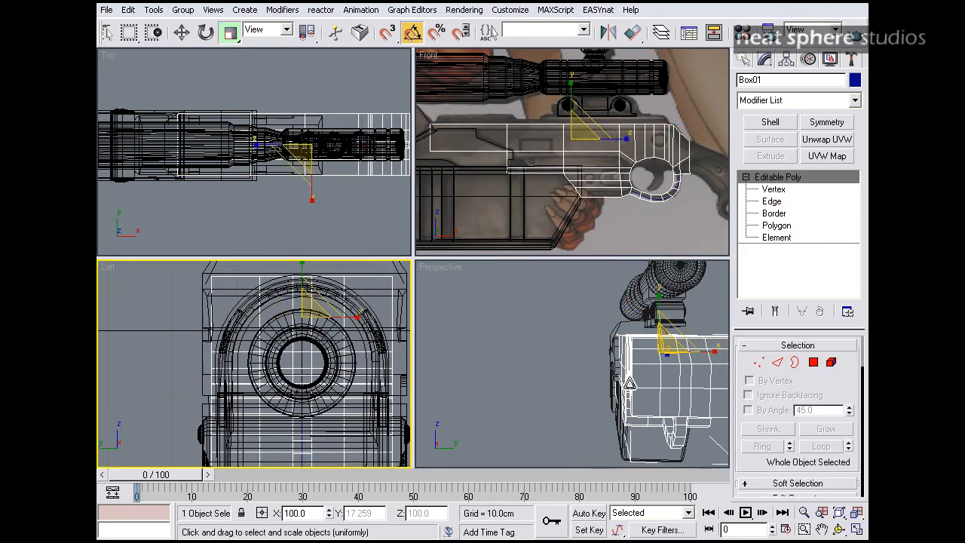
alt+middle_drag(603, 389, 625, 395)
click(778, 362)
click(639, 364)
alt+middle_drag(614, 356, 581, 347)
click(762, 446)
key(shift+z)
scroll(737, 448, down, 5)
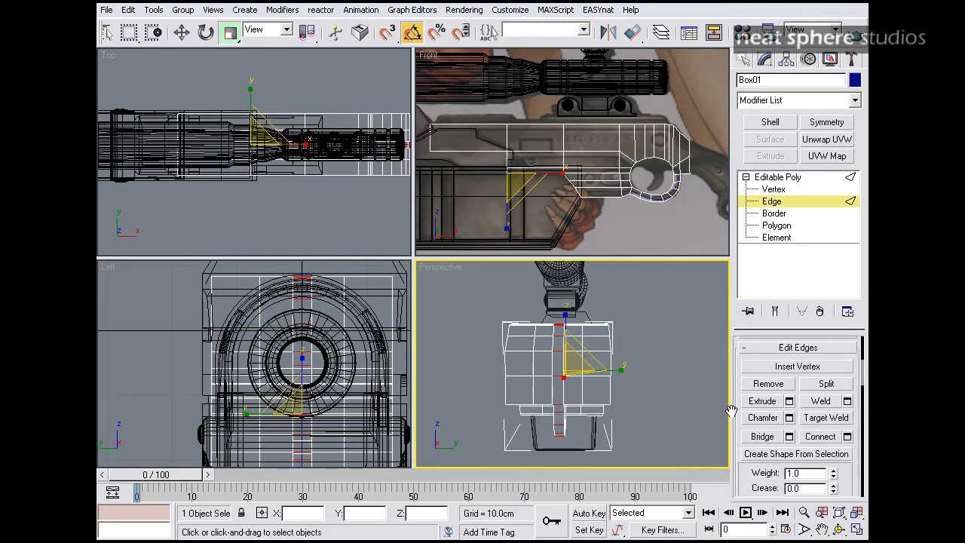
click(848, 425)
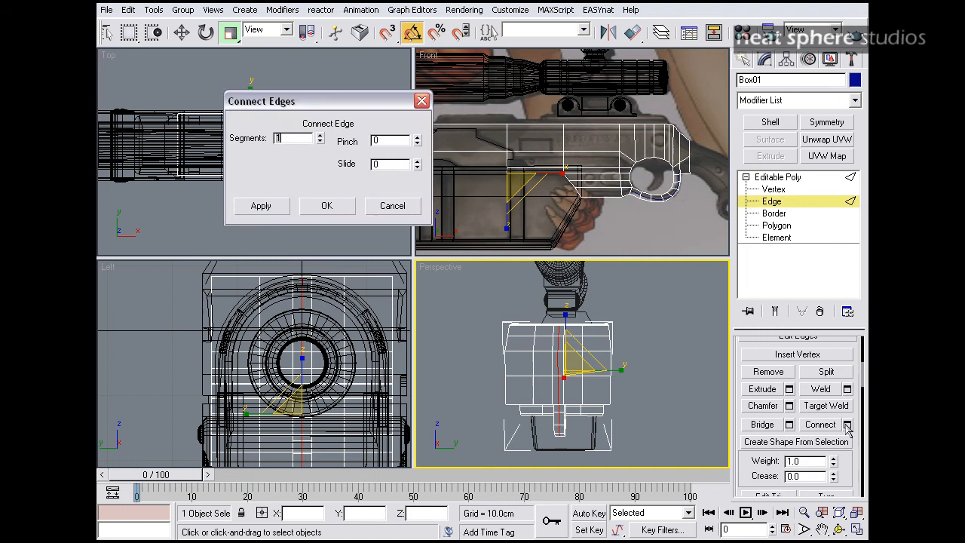
click(326, 204)
Delete all receiver polygons on one side of the centre line, keeping half the body, and leave polygon editing.
click(785, 227)
click(329, 185)
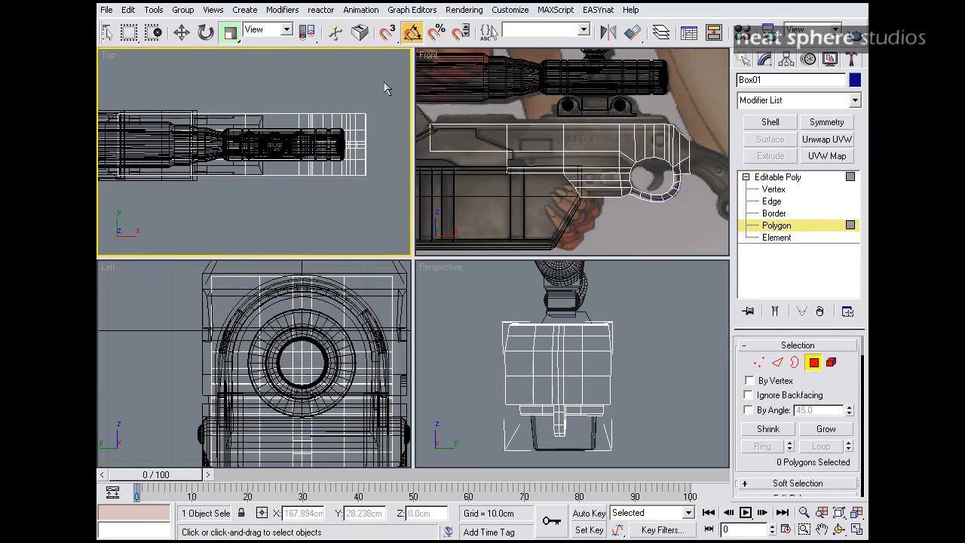
drag(265, 43, 383, 43)
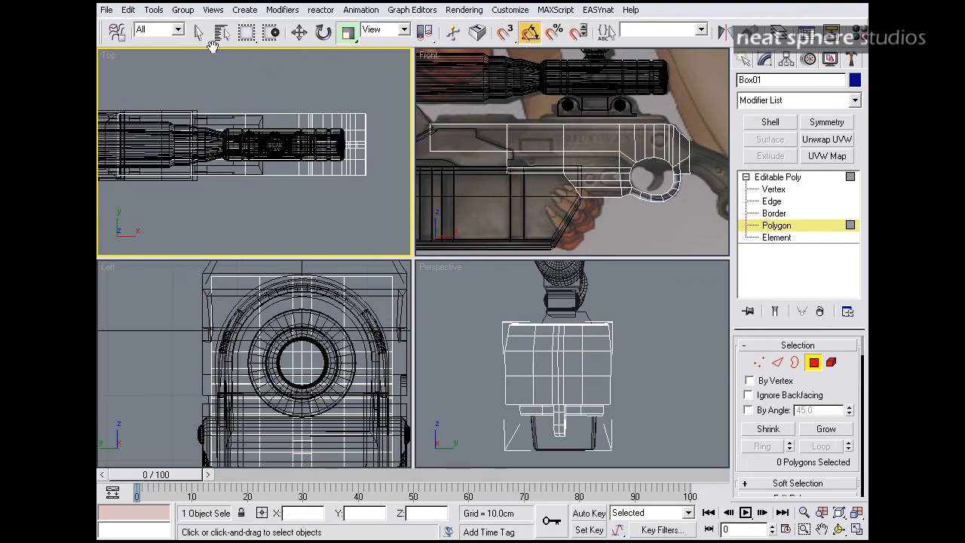
middle_drag(237, 101, 245, 99)
drag(384, 79, 100, 147)
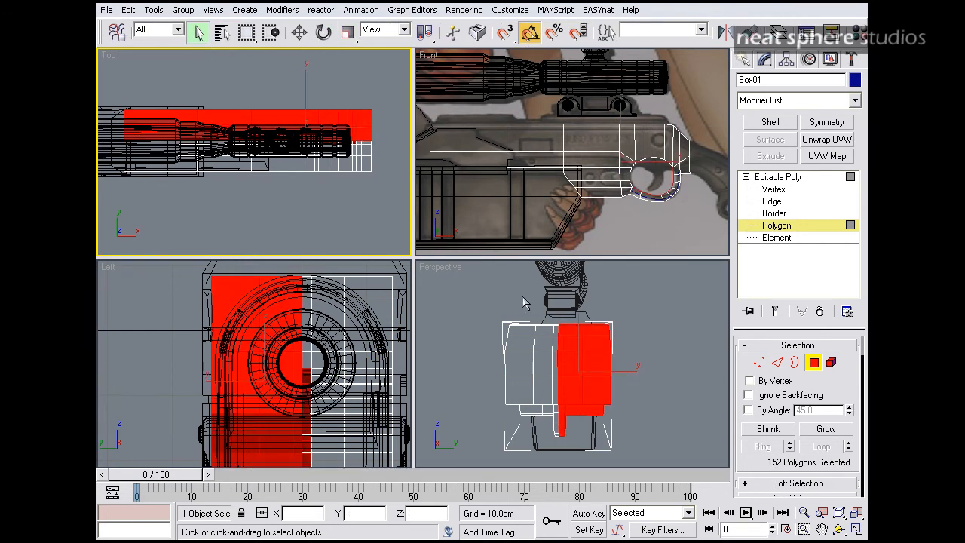
key(Delete)
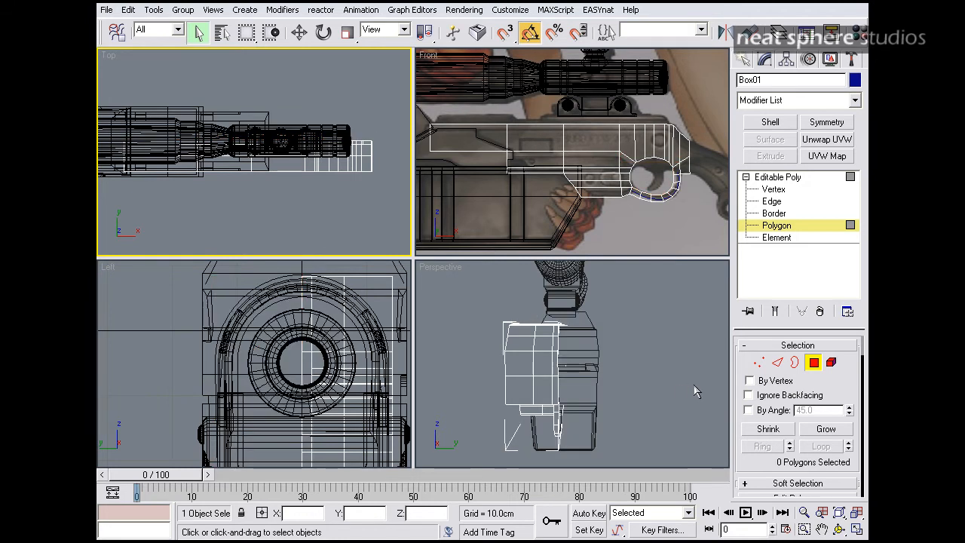
click(812, 368)
Try chamfering the edge loop along the receiver's upper outer side with an amount of 1.24 cm.
alt+middle_drag(549, 370, 625, 397)
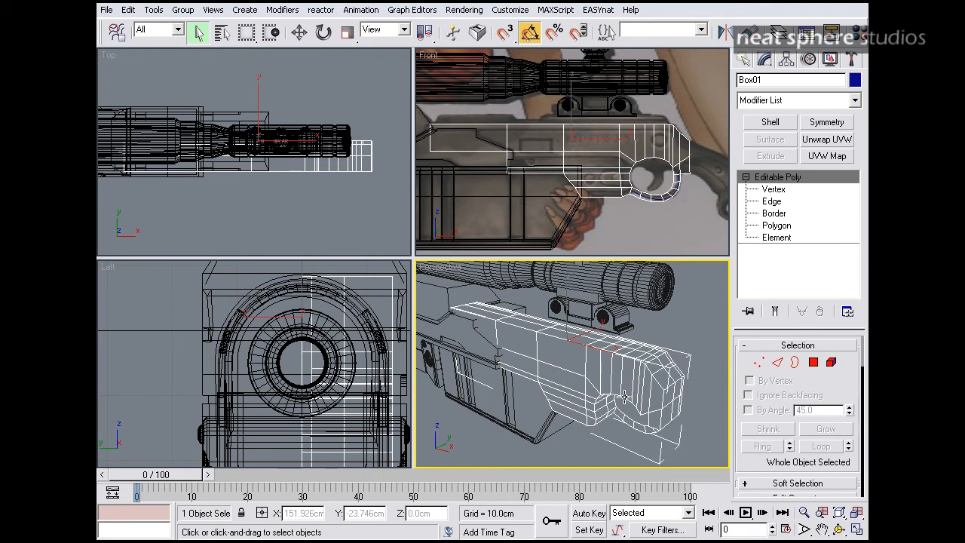
key(alt+z)
drag(674, 386, 672, 378)
click(779, 364)
click(688, 390)
click(830, 449)
scroll(758, 463, down, 5)
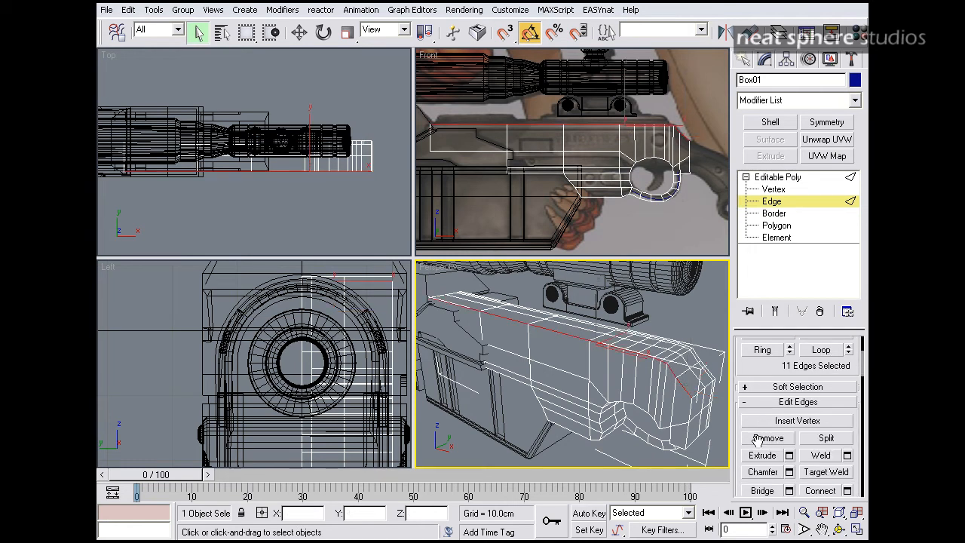
click(788, 430)
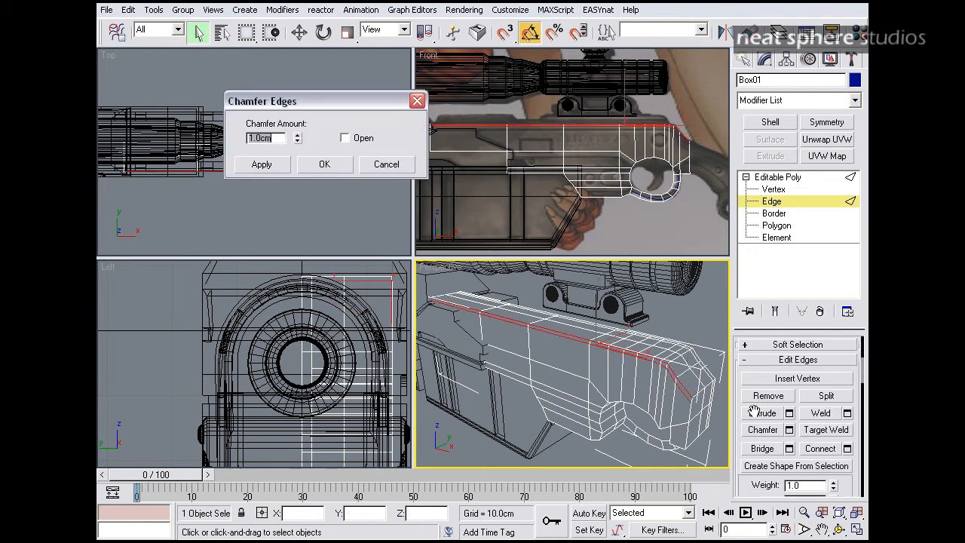
alt+middle_drag(594, 334, 588, 353)
ctrl+alt+middle_drag(632, 395, 634, 363)
alt+middle_drag(686, 381, 659, 367)
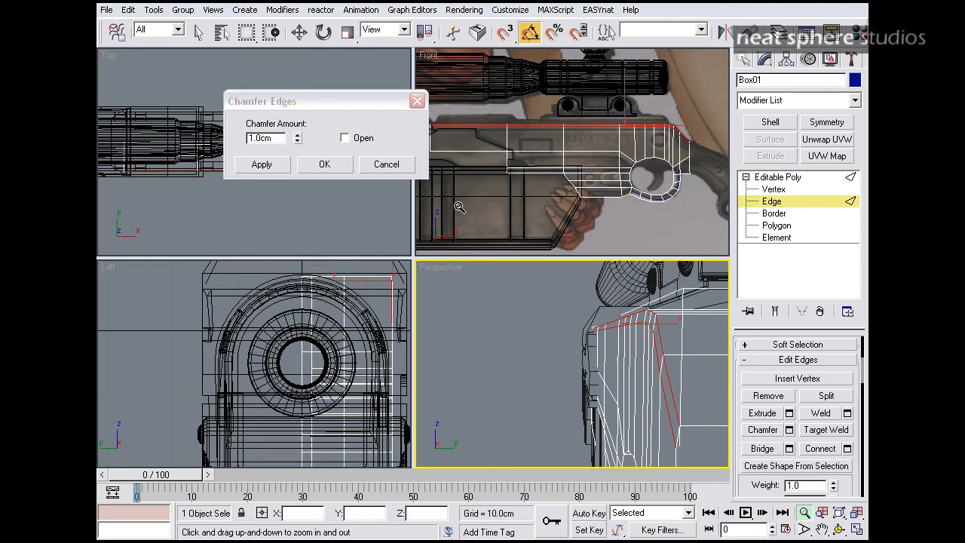
mouse_move(299, 143)
mouse_down()
mouse_move(298, 61)
mouse_move(302, 124)
mouse_up()
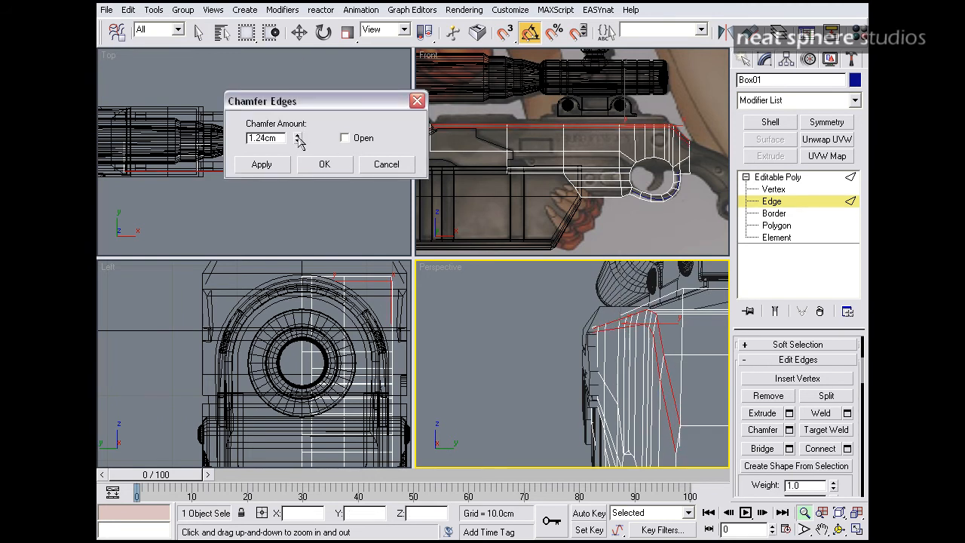
click(387, 166)
right_click(626, 245)
click(654, 247)
Try connecting the ring of vertical edges on the receiver's upper side with one segment.
middle_drag(571, 213, 574, 214)
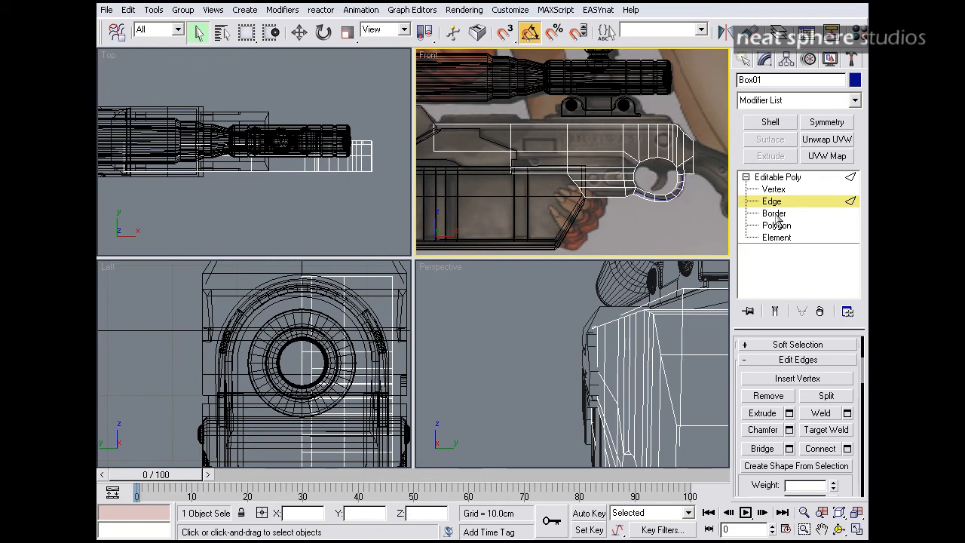
click(624, 138)
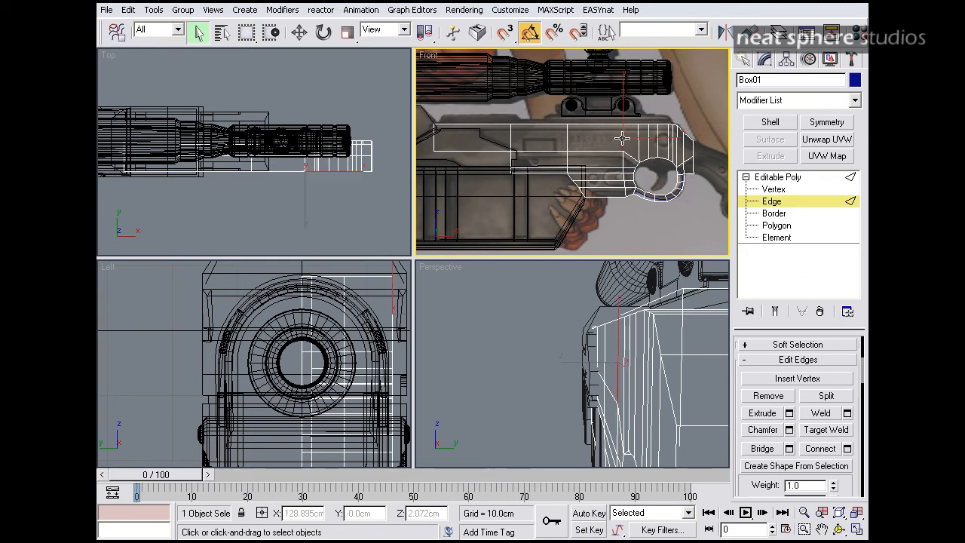
scroll(751, 385, up, 4)
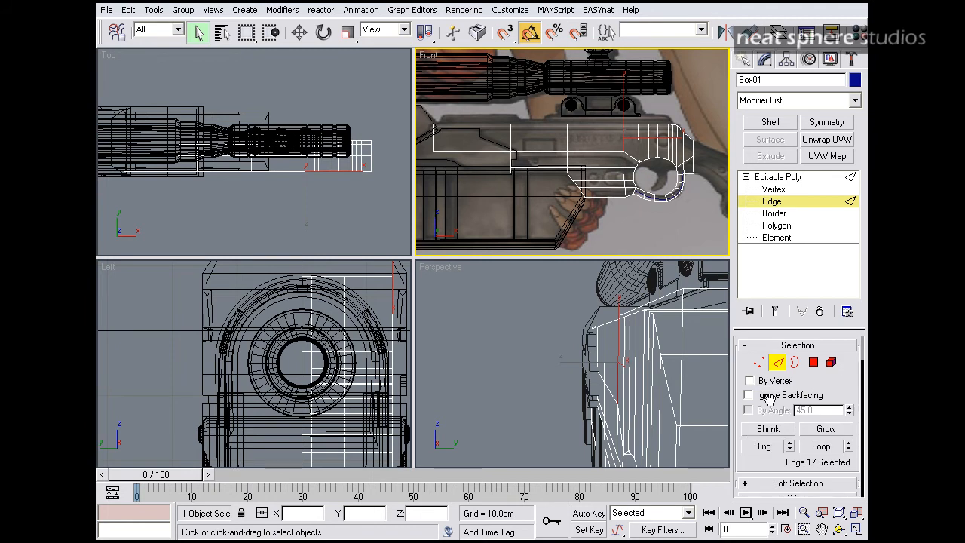
click(764, 446)
click(804, 512)
drag(698, 445, 697, 387)
mouse_move(698, 387)
alt+middle_down()
mouse_move(670, 387)
mouse_move(711, 386)
alt+middle_up()
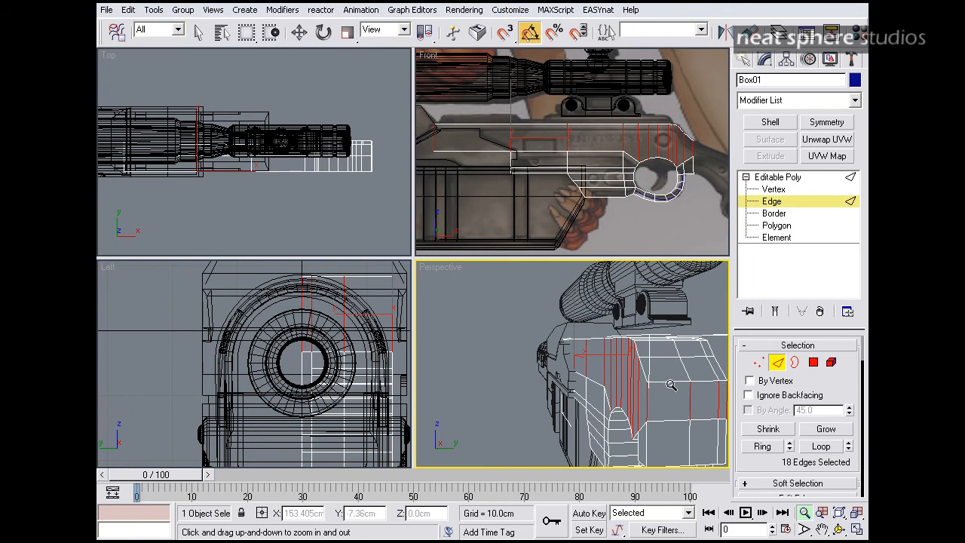
alt+middle_drag(543, 326, 686, 389)
scroll(774, 467, down, 5)
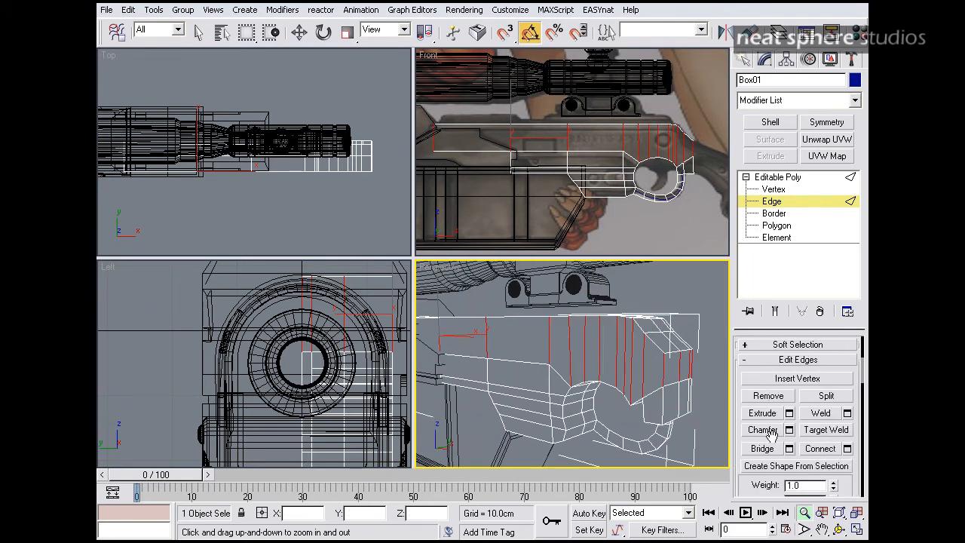
click(848, 448)
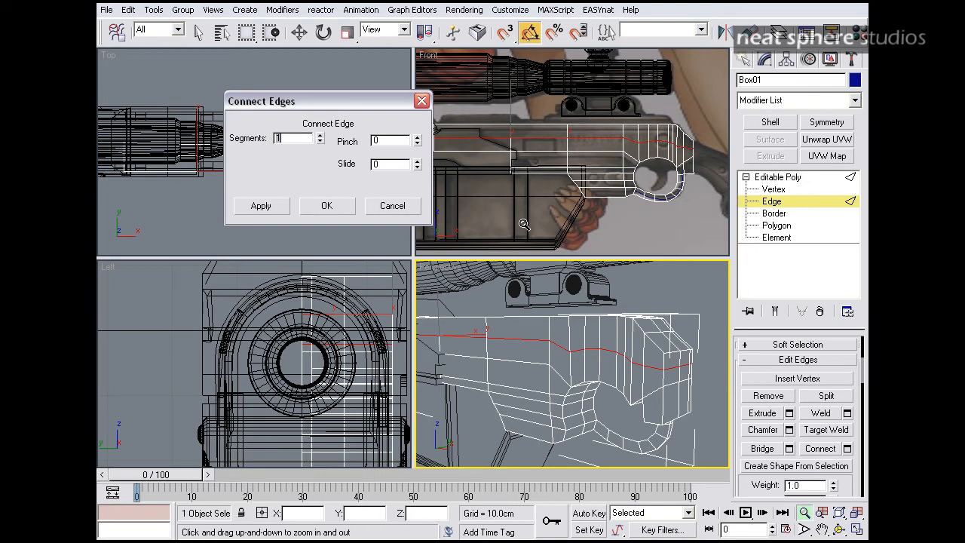
click(392, 206)
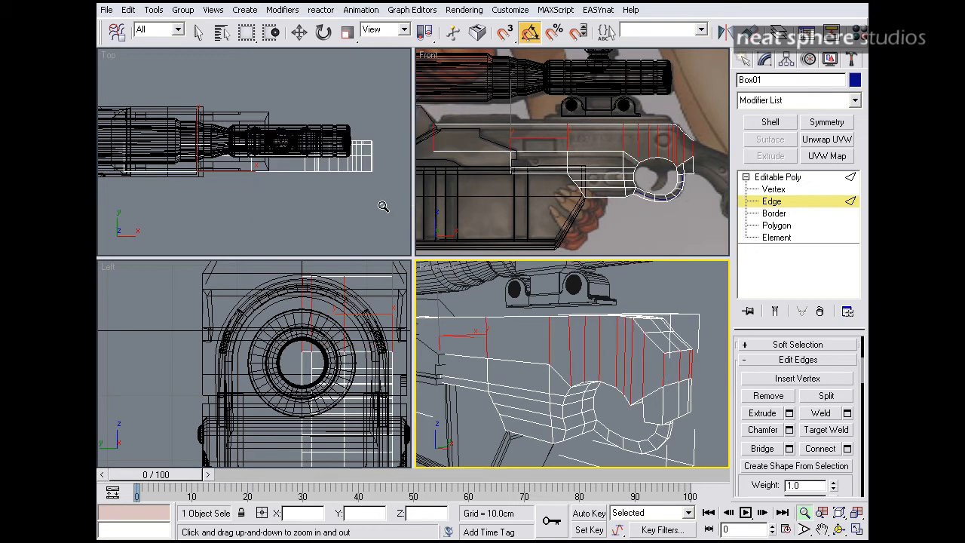
click(639, 220)
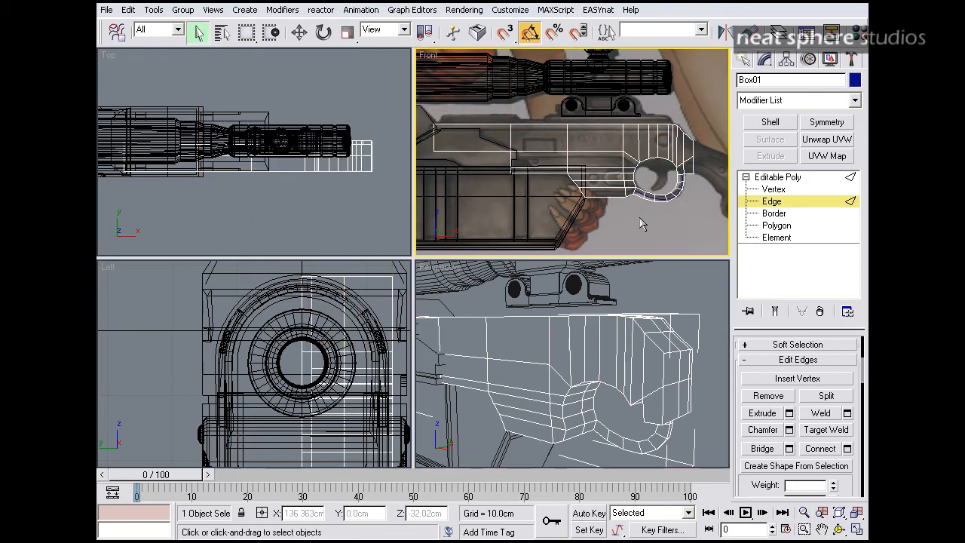
Cut a new edge line along the receiver's outer side just below its upper edge, from the sloped rear to the front end.
click(858, 528)
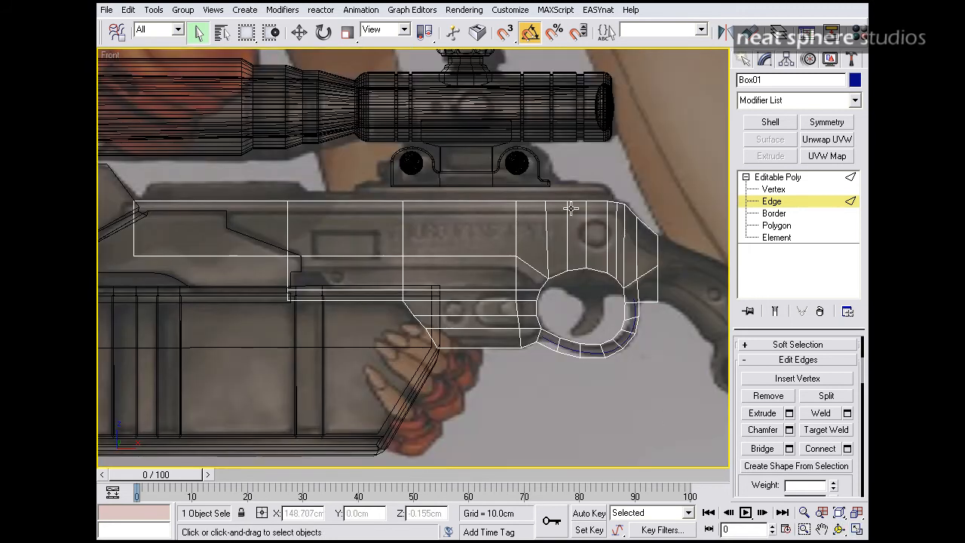
scroll(741, 416, up, 3)
scroll(744, 400, down, 8)
scroll(744, 366, down, 3)
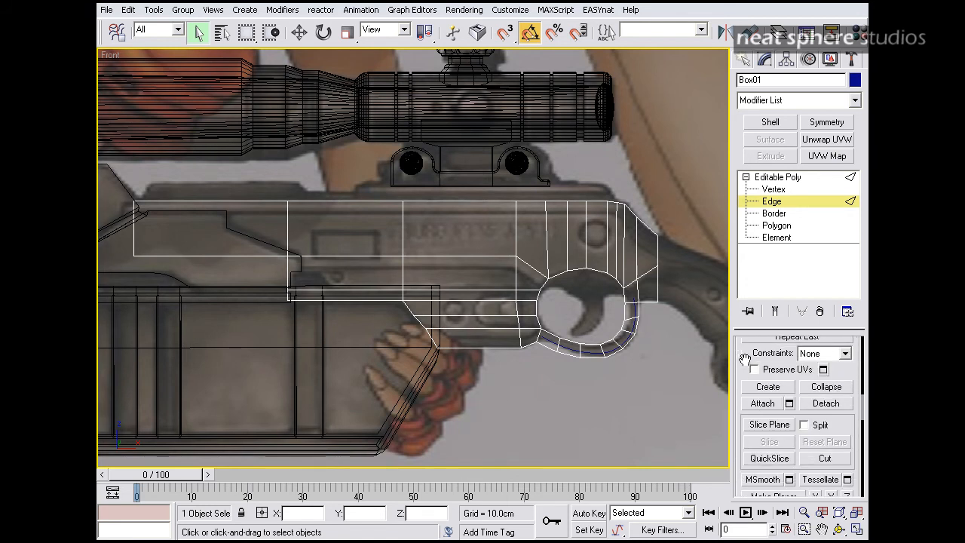
click(838, 437)
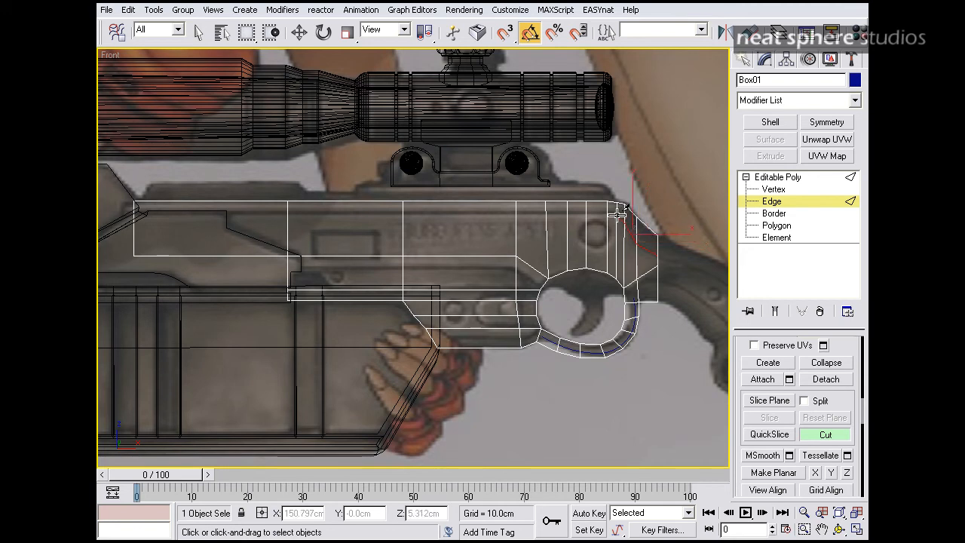
click(607, 211)
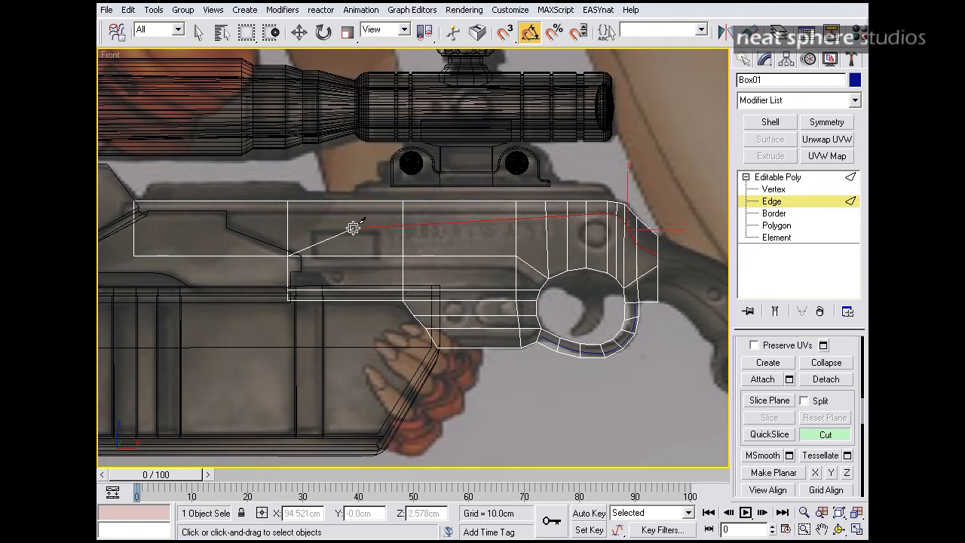
click(134, 209)
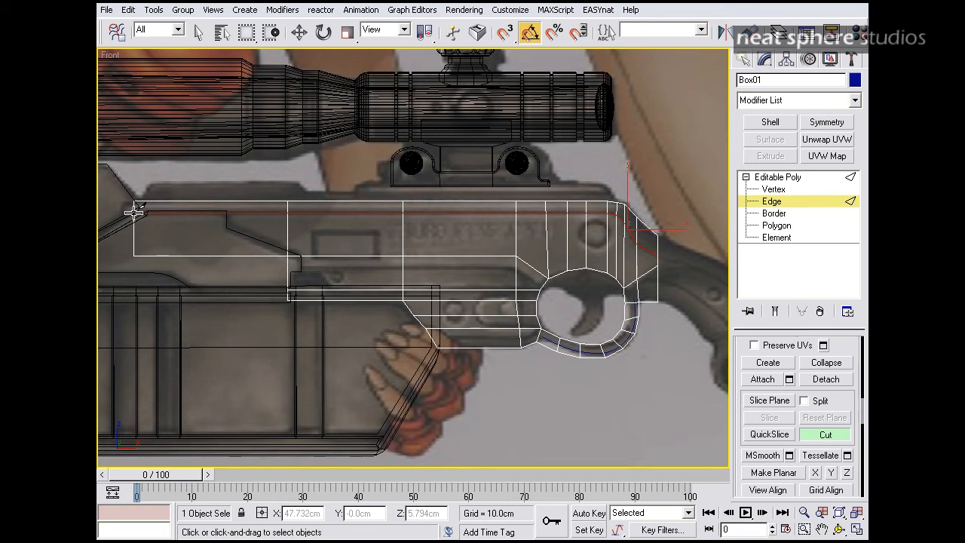
right_click(465, 242)
click(855, 531)
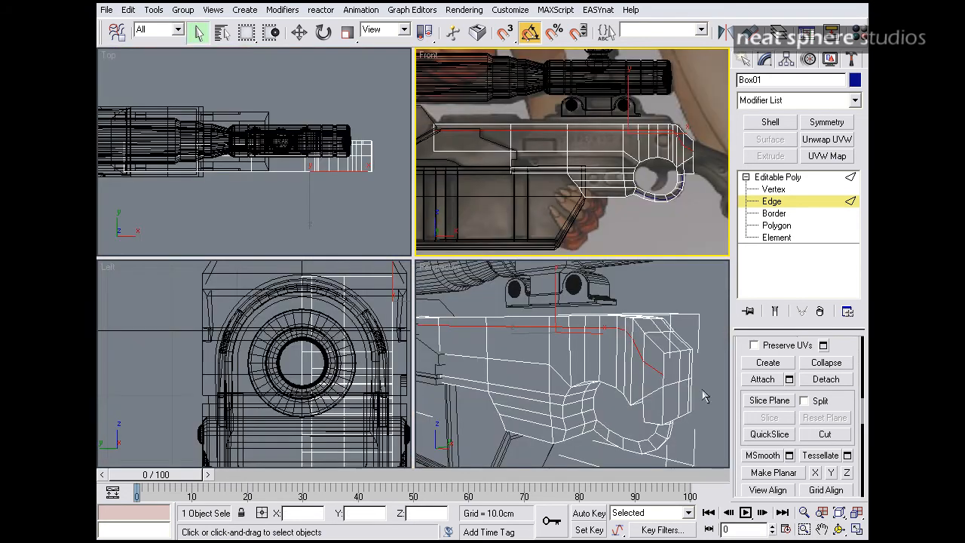
Try chamfering the edge loop along the receiver's upper outer side by 1.24 cm above the new cut line.
alt+middle_drag(681, 361, 676, 340)
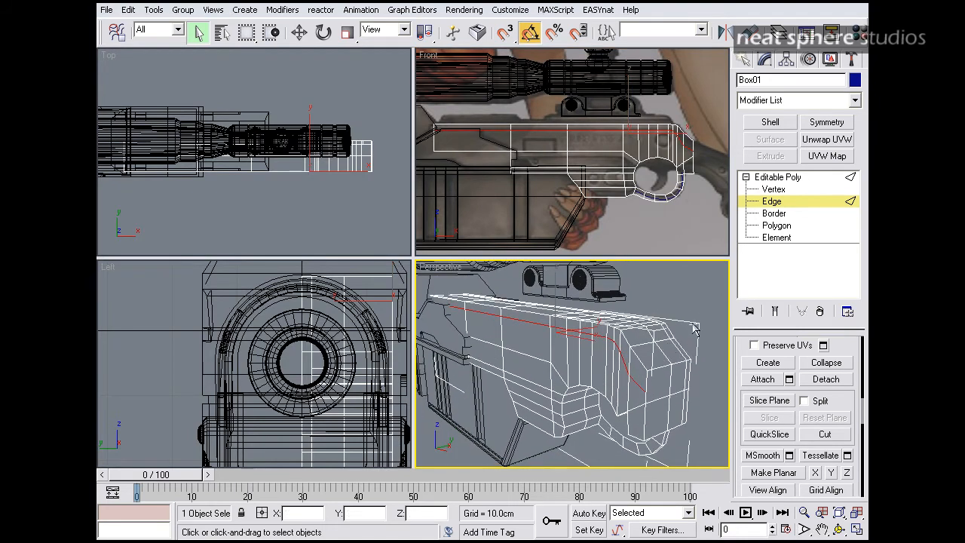
click(639, 354)
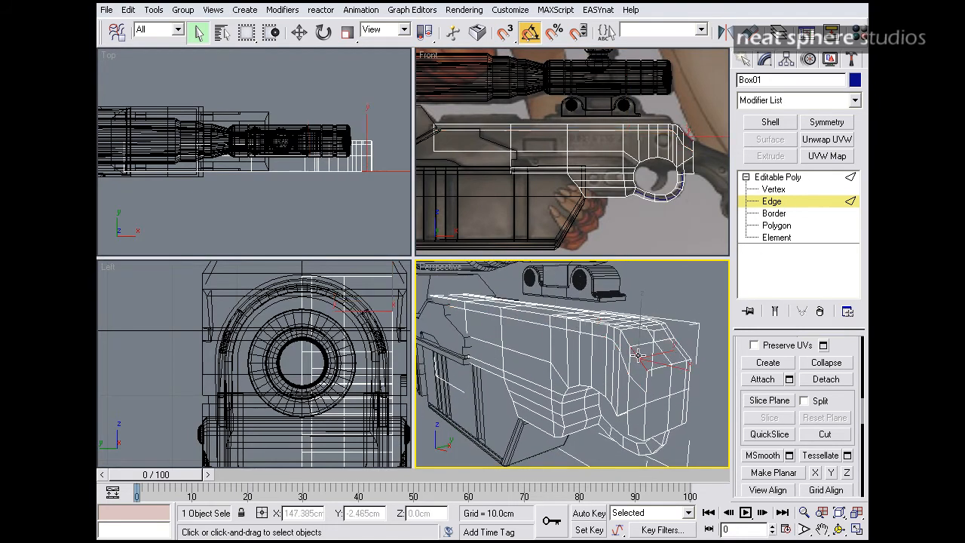
drag(740, 357, 741, 438)
click(822, 388)
scroll(762, 422, down, 4)
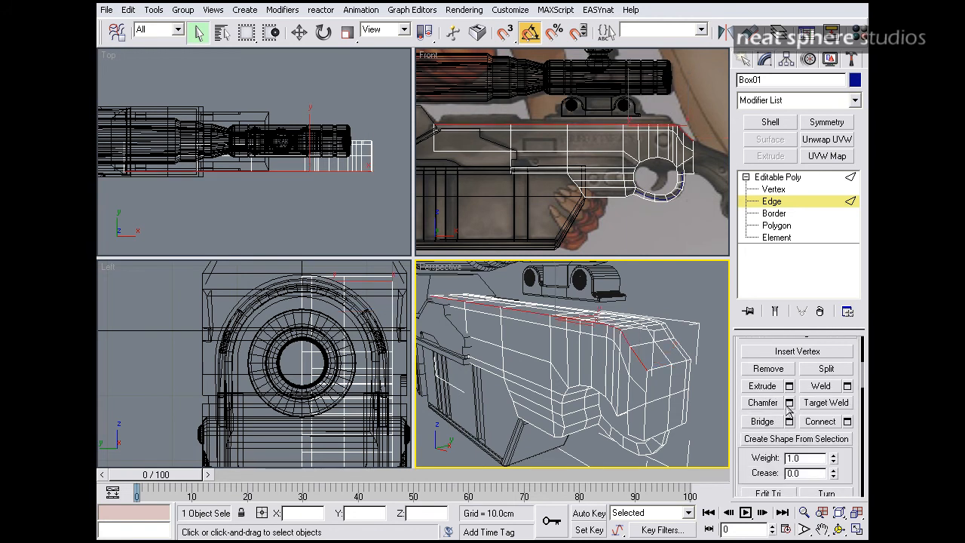
click(789, 404)
alt+middle_drag(690, 386, 620, 383)
key(alt+z)
drag(620, 387, 630, 354)
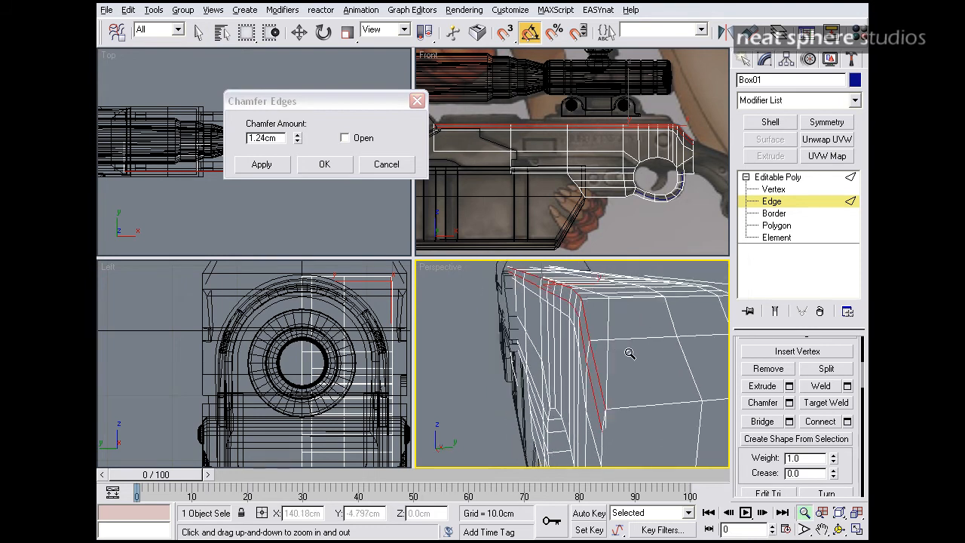
Set the perspective view to Smooth + Highlights shading and cancel the chamfer.
right_click(446, 270)
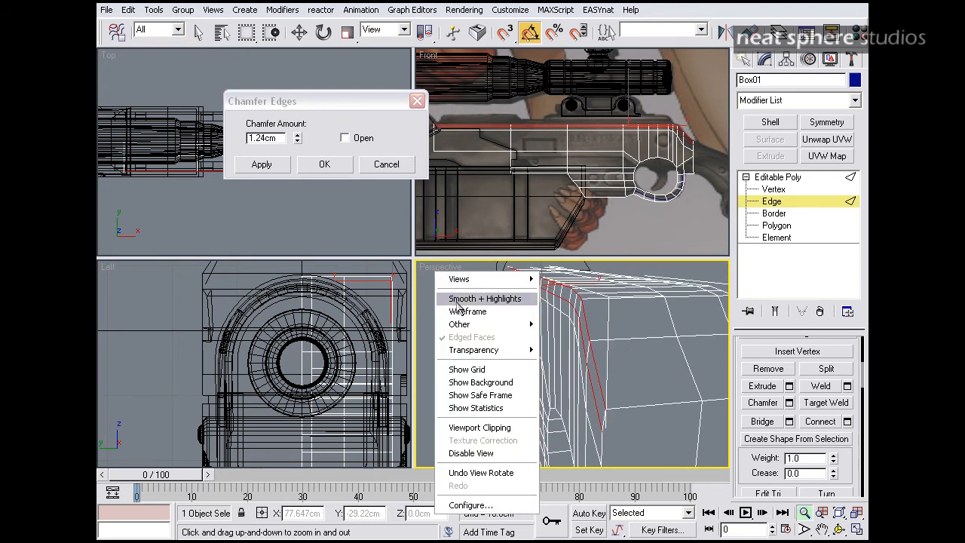
click(460, 298)
mouse_move(547, 334)
alt+middle_down()
mouse_move(571, 340)
mouse_move(554, 341)
alt+middle_up()
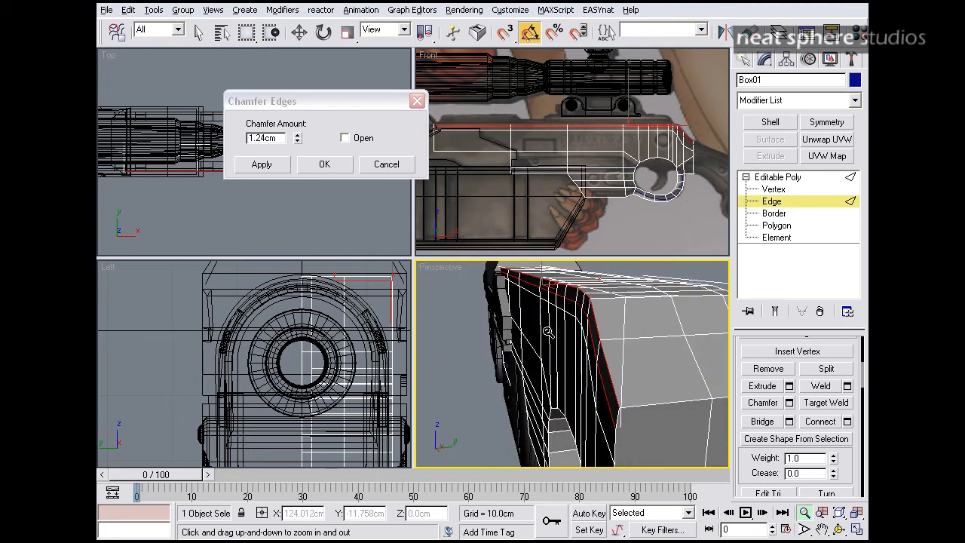
click(390, 168)
Connect the ring of edges across the receiver's top beside the outer side with one segment, pinch 0 and slide 69.
alt+middle_drag(634, 331, 616, 353)
click(594, 341)
scroll(742, 393, up, 5)
click(762, 395)
scroll(743, 392, down, 5)
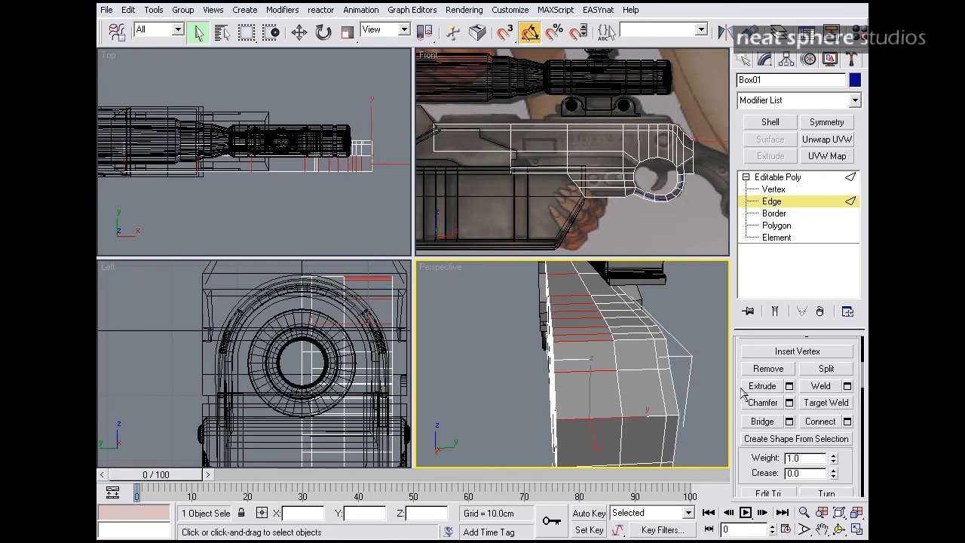
click(848, 422)
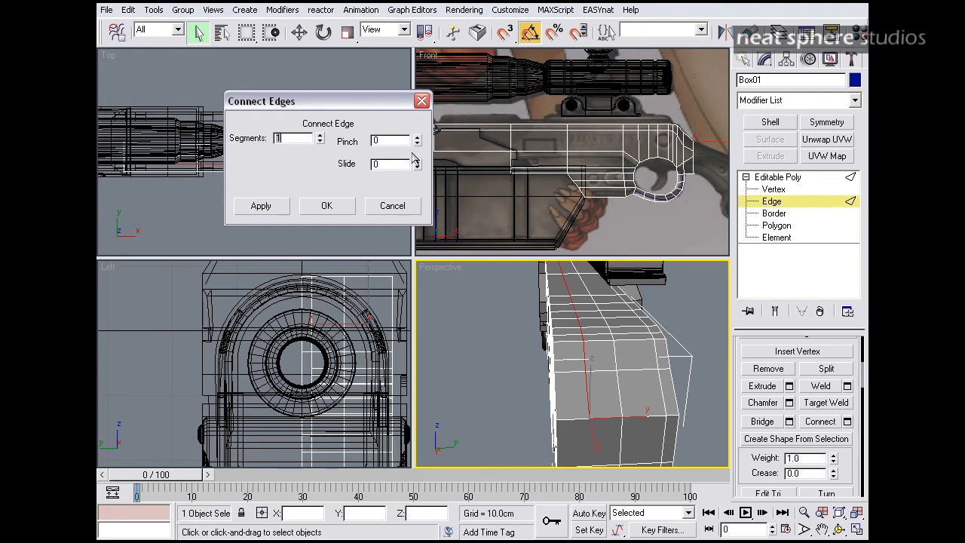
drag(417, 164, 417, 84)
alt+middle_drag(570, 374, 592, 354)
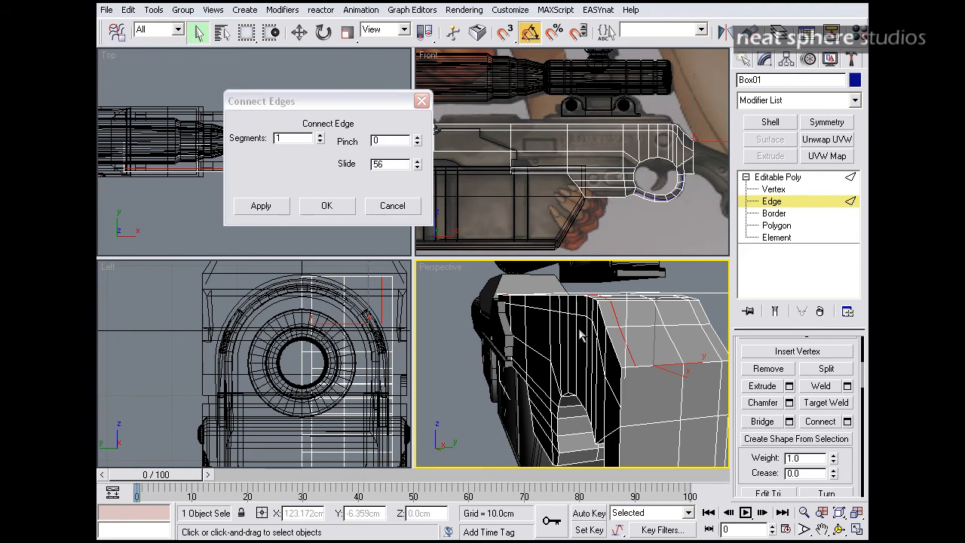
alt+middle_drag(640, 296, 617, 362)
drag(416, 167, 418, 148)
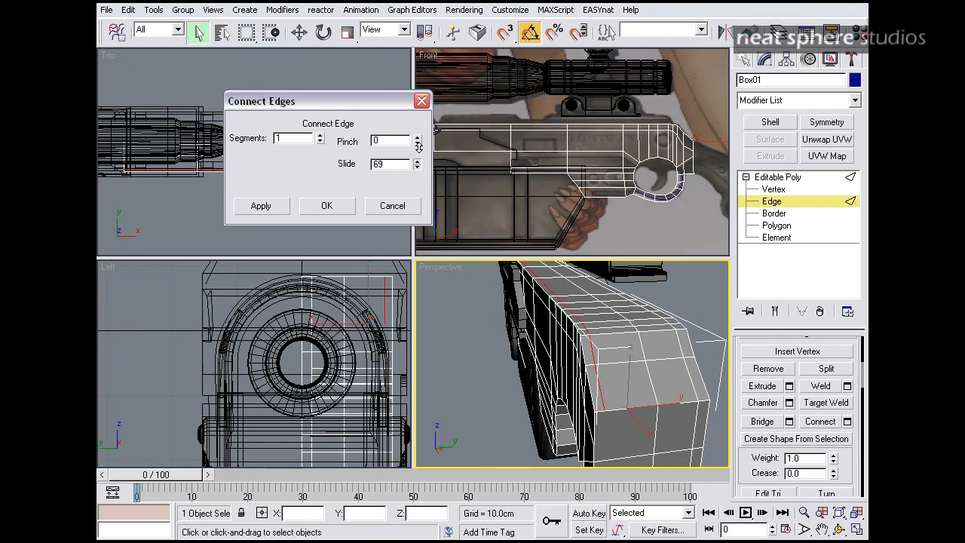
click(327, 206)
Try a 1.24 cm chamfer on the receiver's upper outer edge loop beside the new top segment.
alt+middle_drag(483, 355, 585, 378)
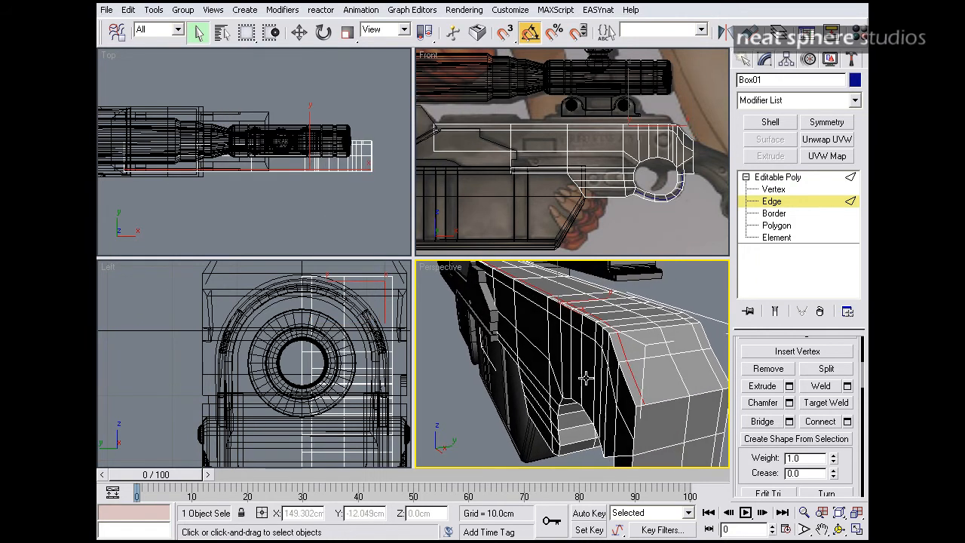
click(629, 384)
scroll(740, 383, up, 3)
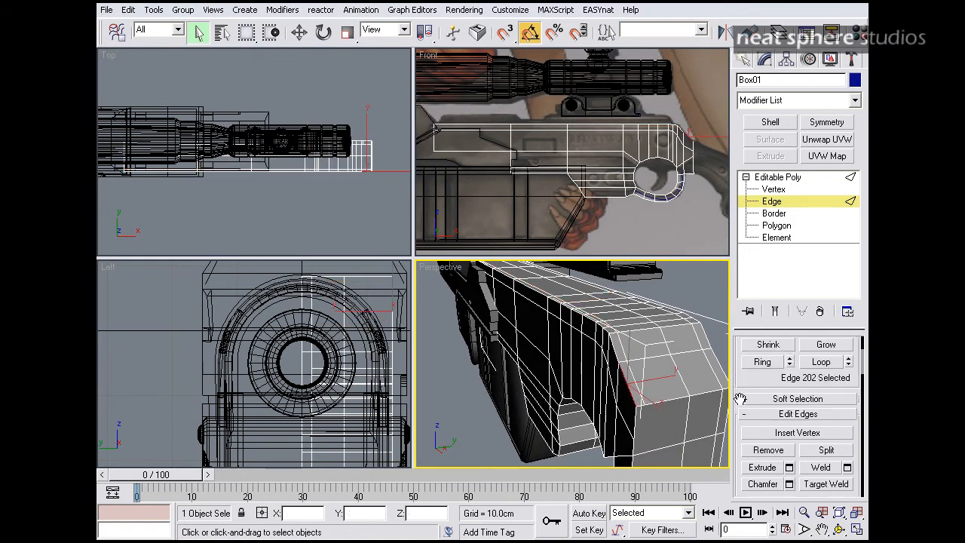
click(822, 370)
scroll(755, 387, down, 3)
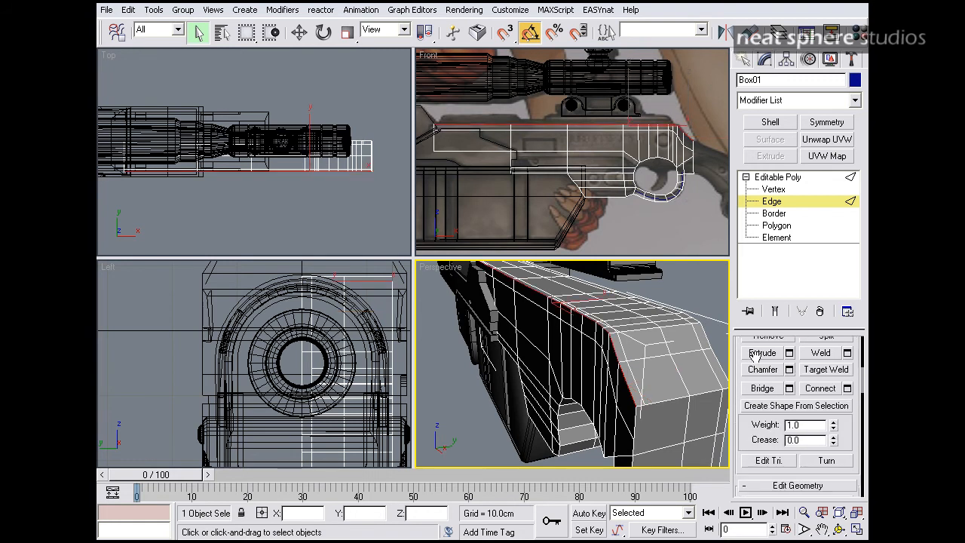
click(789, 370)
alt+middle_drag(668, 388, 640, 375)
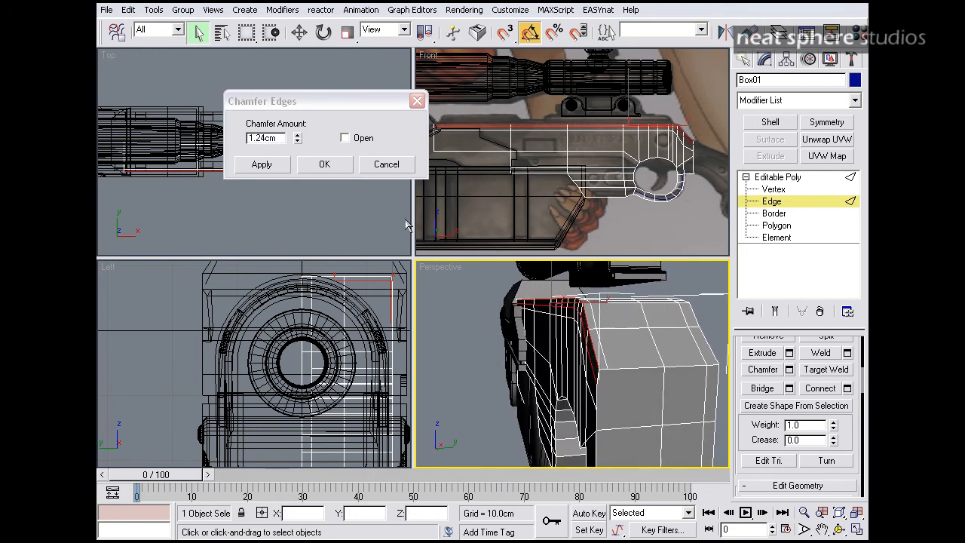
click(383, 165)
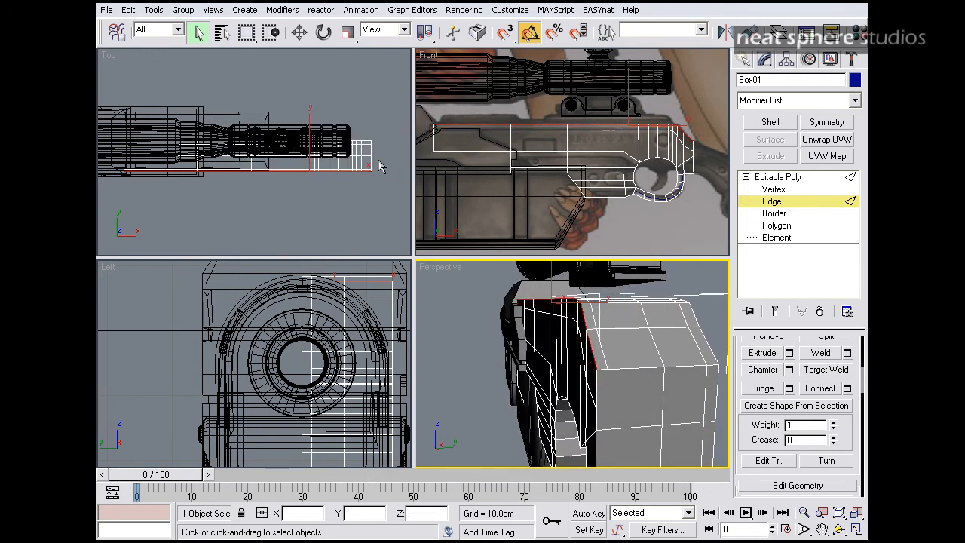
Select the cut edge loop on the receiver's outer side and move it slightly up toward the upper edge.
click(777, 190)
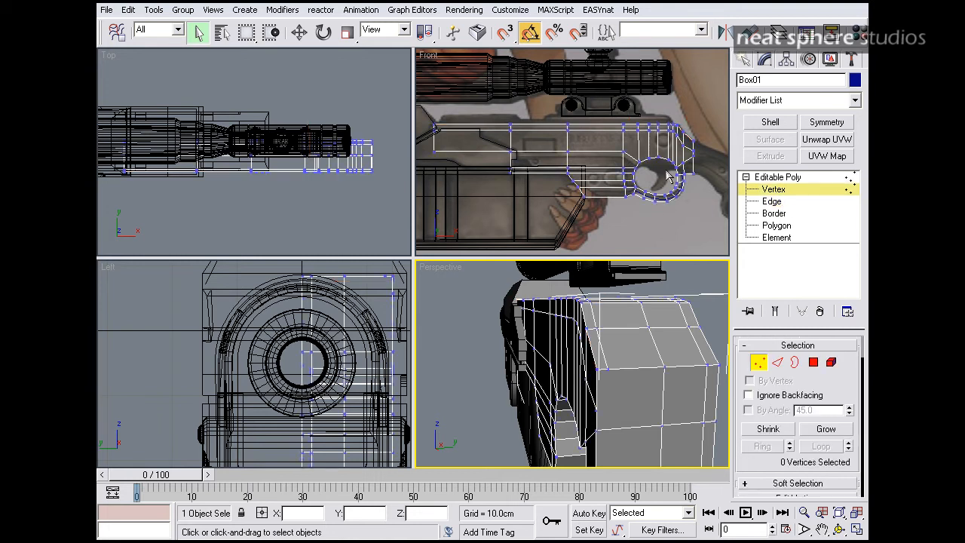
click(771, 201)
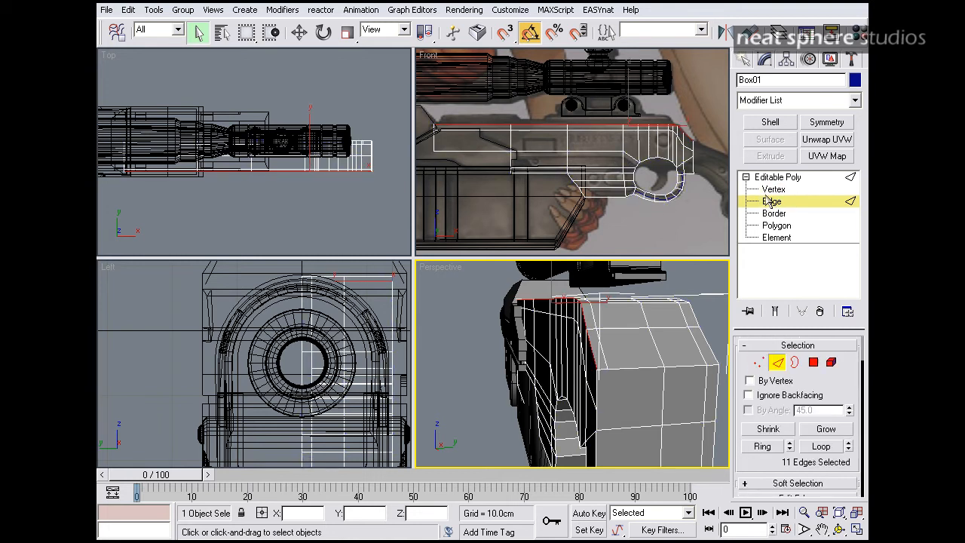
click(611, 131)
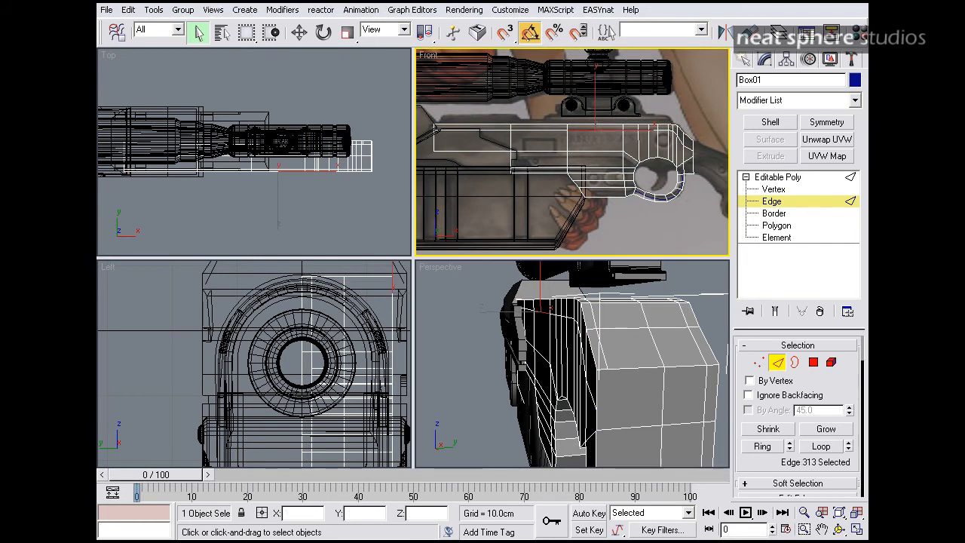
click(823, 446)
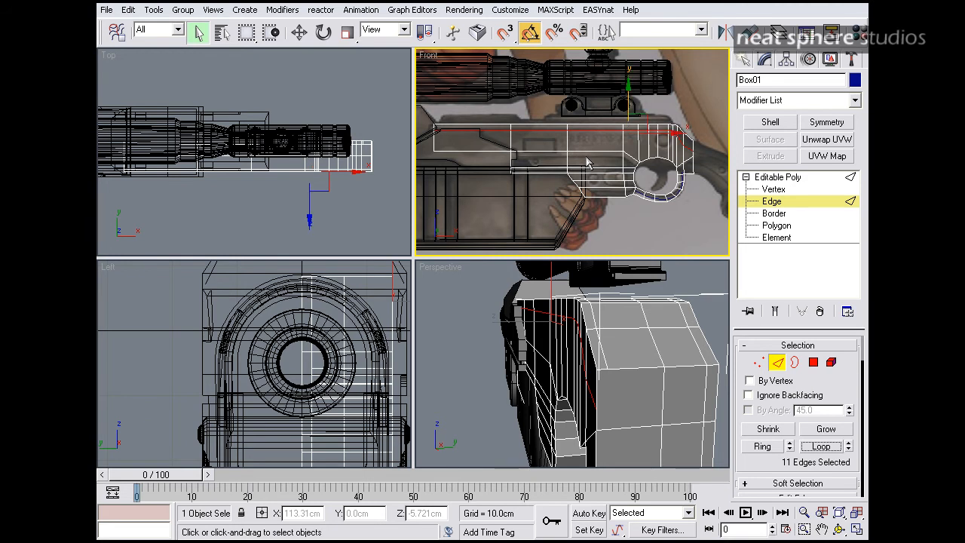
key(w)
drag(628, 100, 628, 95)
Raise the four cut-line vertices around the receiver's sloped rear corner so the line runs parallel to the outline.
scroll(571, 192, up, 5)
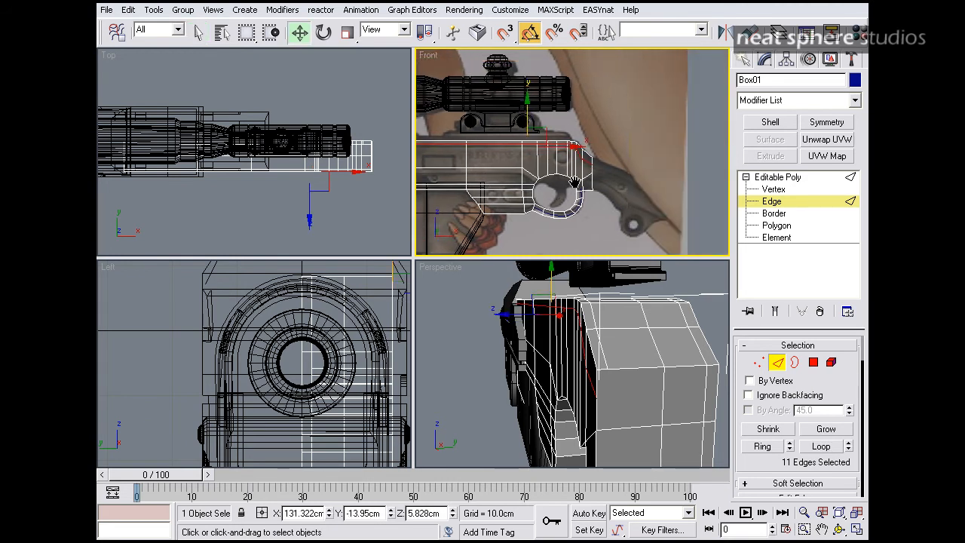
click(771, 189)
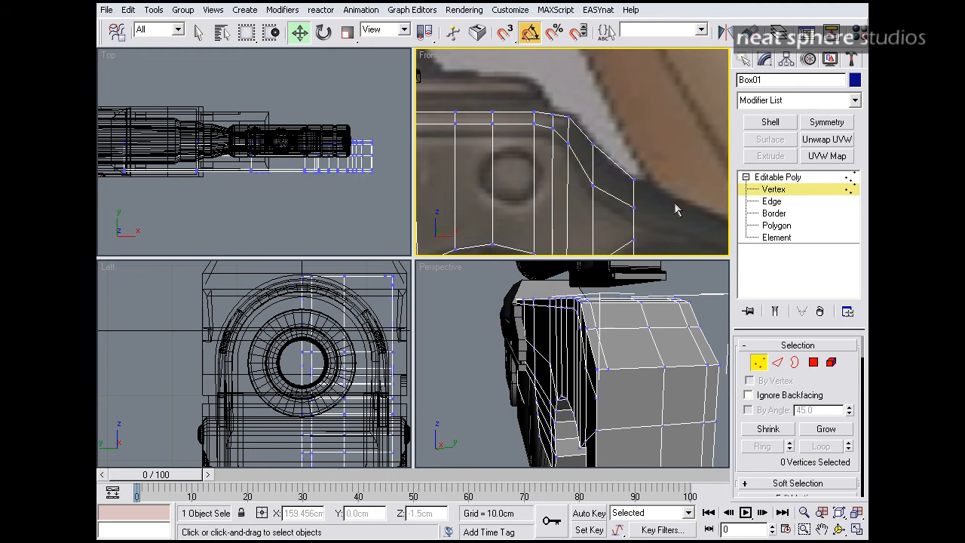
click(593, 185)
drag(595, 154, 595, 142)
click(633, 207)
drag(636, 182, 637, 172)
click(571, 141)
drag(576, 144, 568, 111)
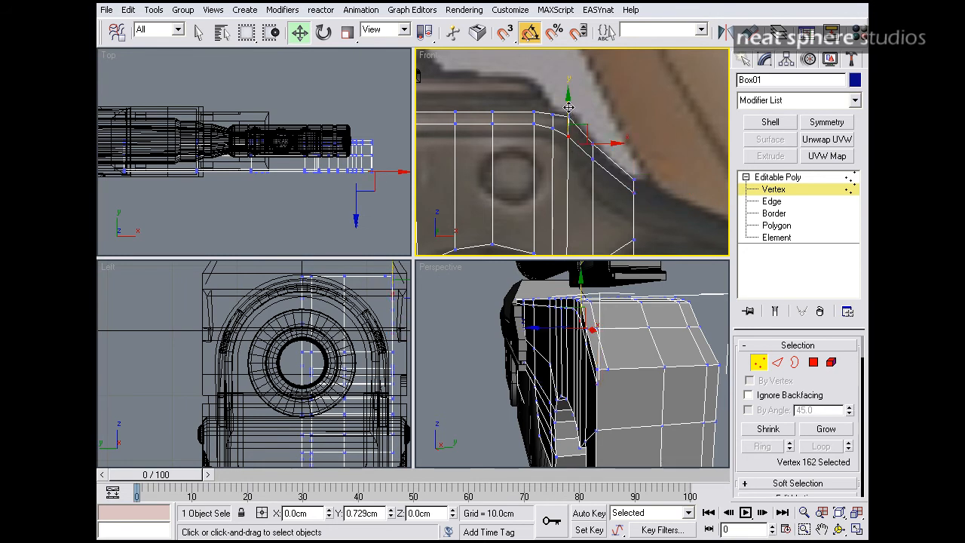
click(553, 124)
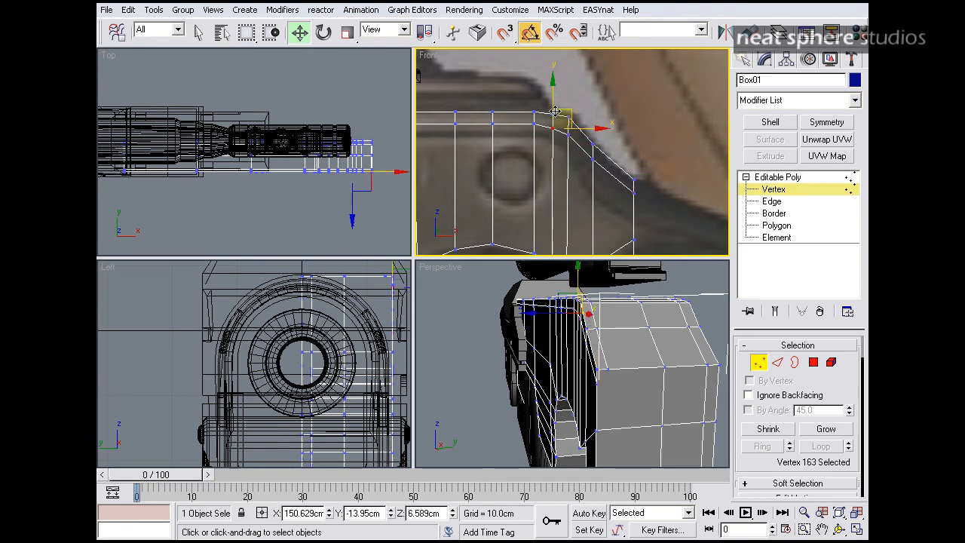
drag(552, 103, 552, 100)
Chamfer the receiver's upper outer edge loop by 0.372 cm.
scroll(596, 342, up, 3)
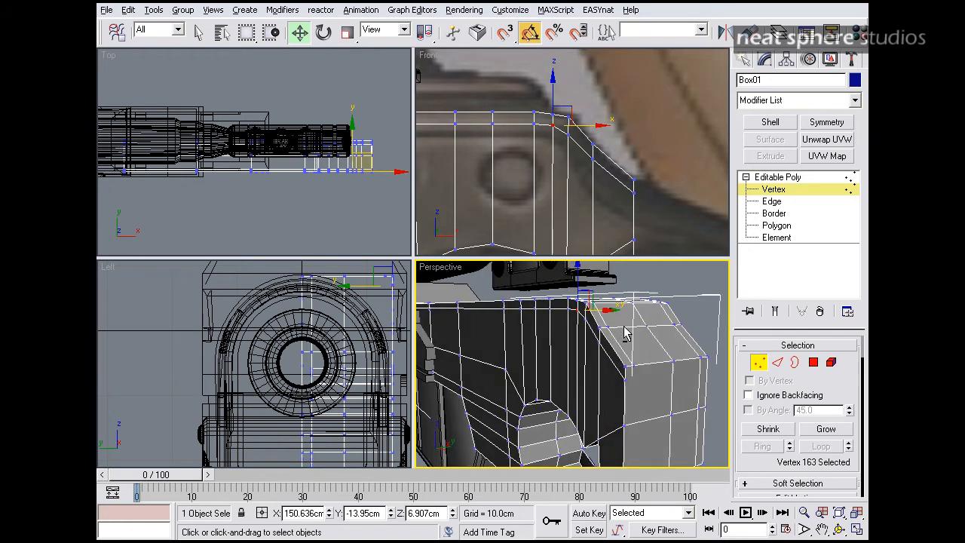
click(681, 300)
click(857, 530)
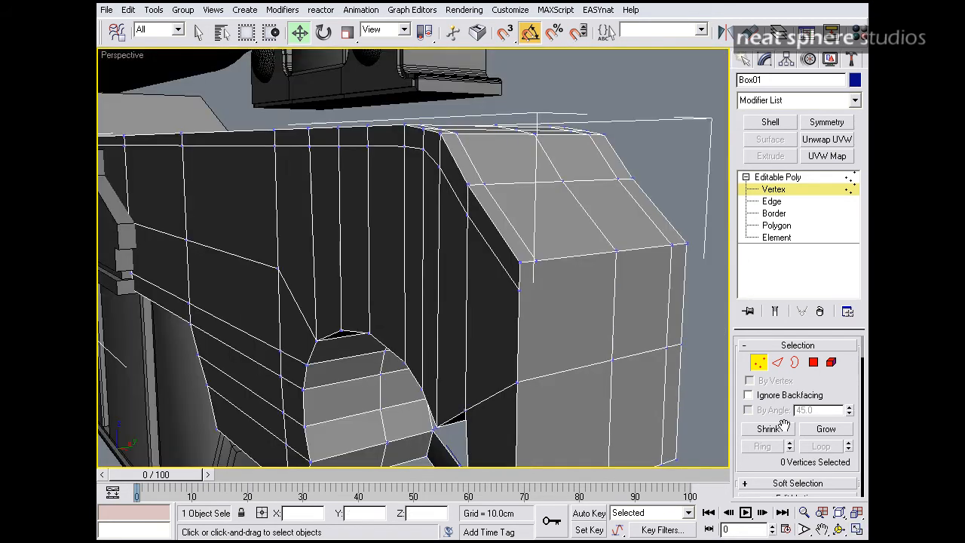
click(777, 362)
click(479, 199)
key(alt+z)
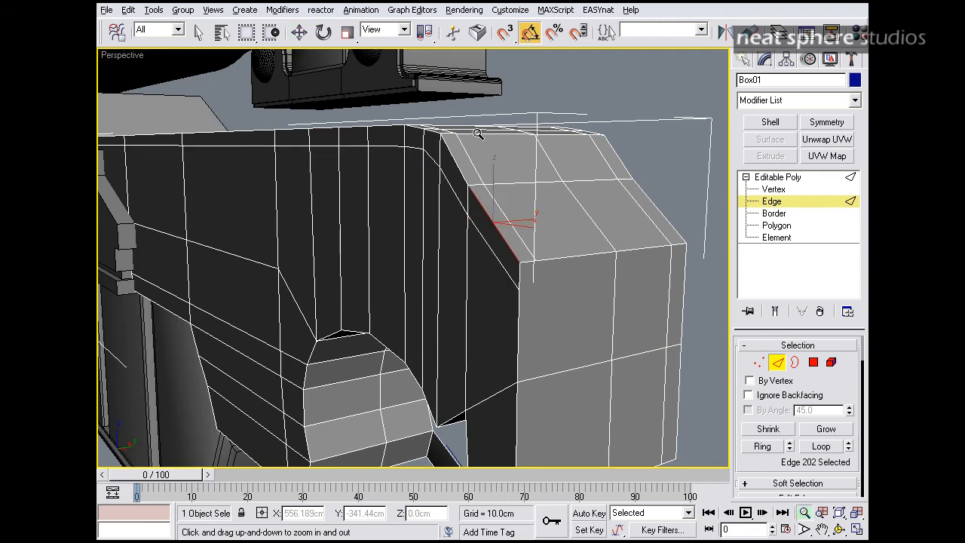
drag(480, 139, 483, 172)
click(838, 445)
alt+middle_drag(576, 316, 498, 280)
click(760, 446)
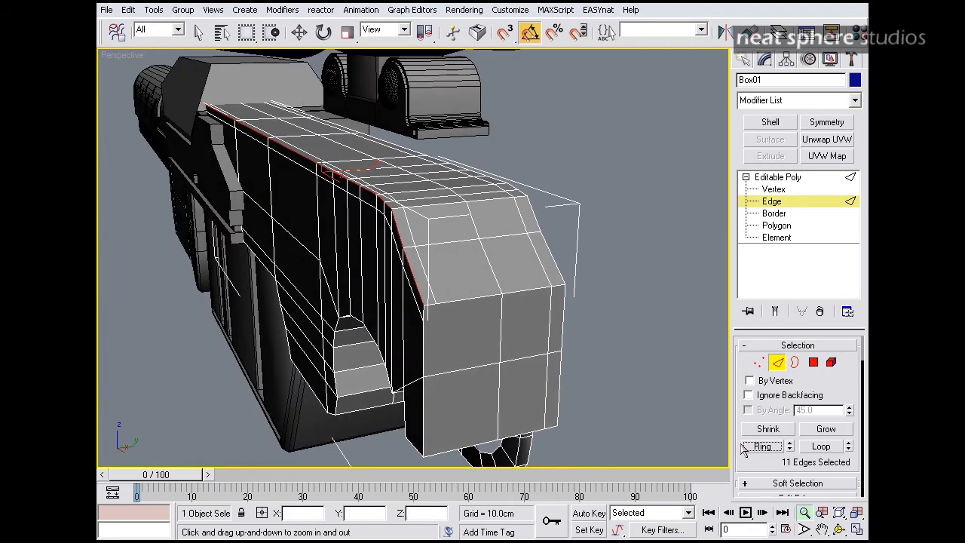
key(ctrl+z)
scroll(740, 436, down, 5)
click(789, 409)
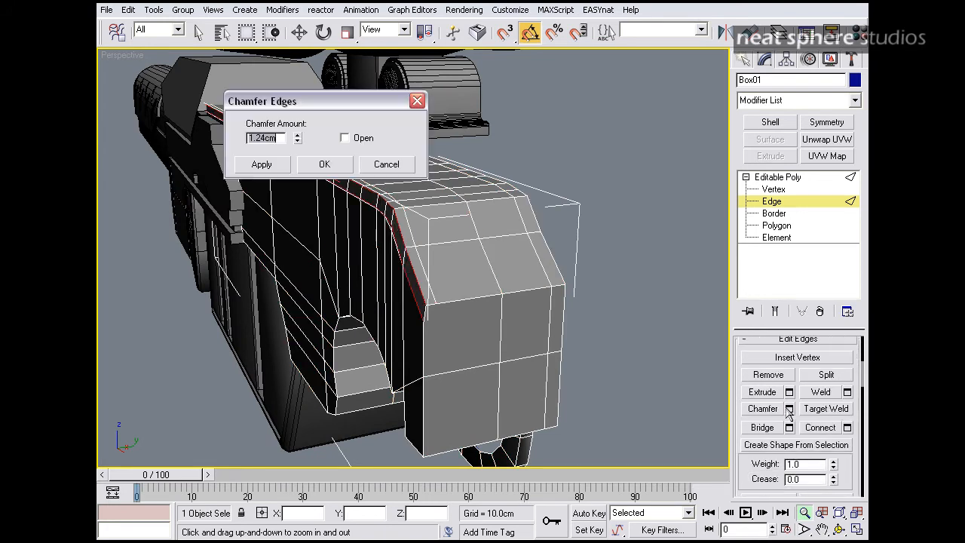
alt+middle_drag(426, 322, 458, 297)
scroll(457, 307, up, 2)
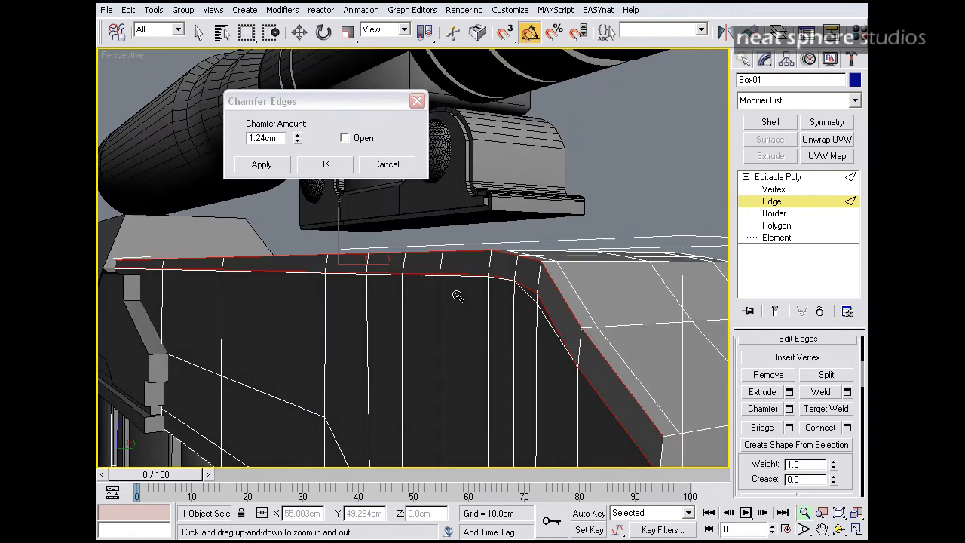
drag(296, 142, 290, 191)
alt+middle_drag(290, 191, 634, 273)
drag(634, 273, 355, 284)
middle_drag(355, 284, 365, 262)
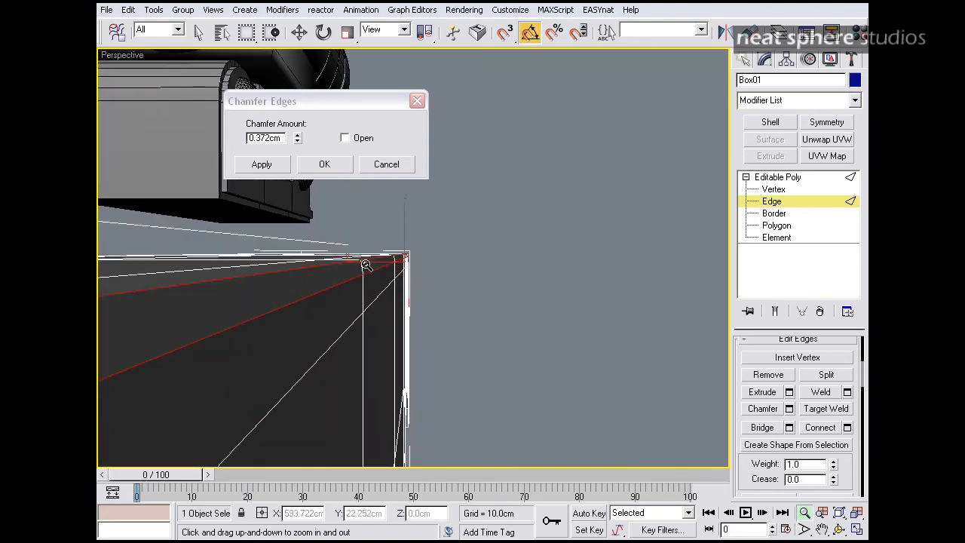
key(Return)
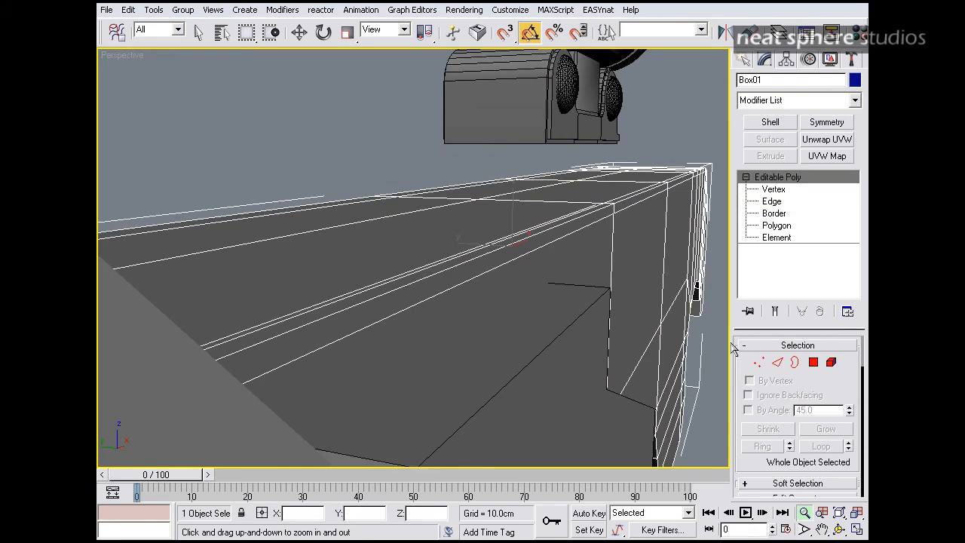
Return to the four-view layout and isolate the receiver from the other rifle parts.
click(781, 364)
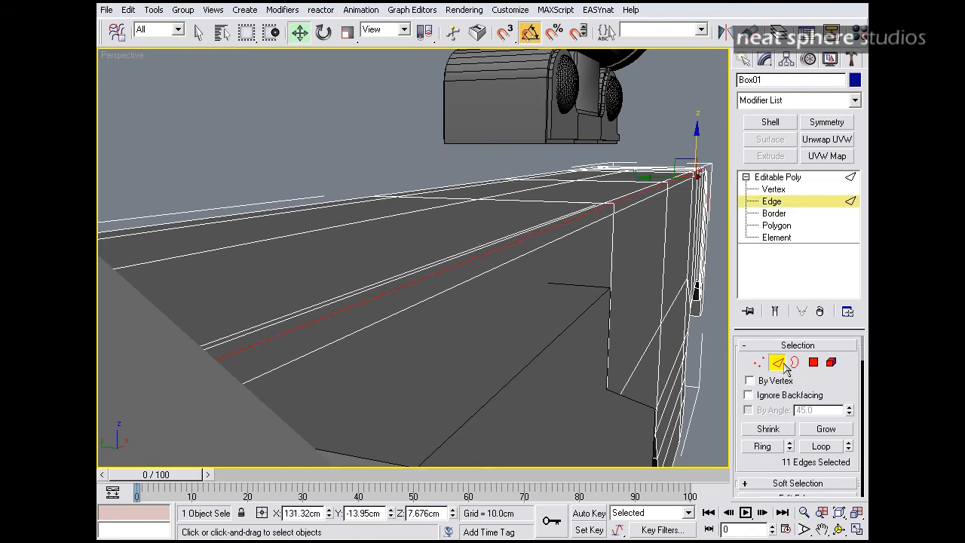
right_click(460, 215)
click(859, 530)
right_click(576, 337)
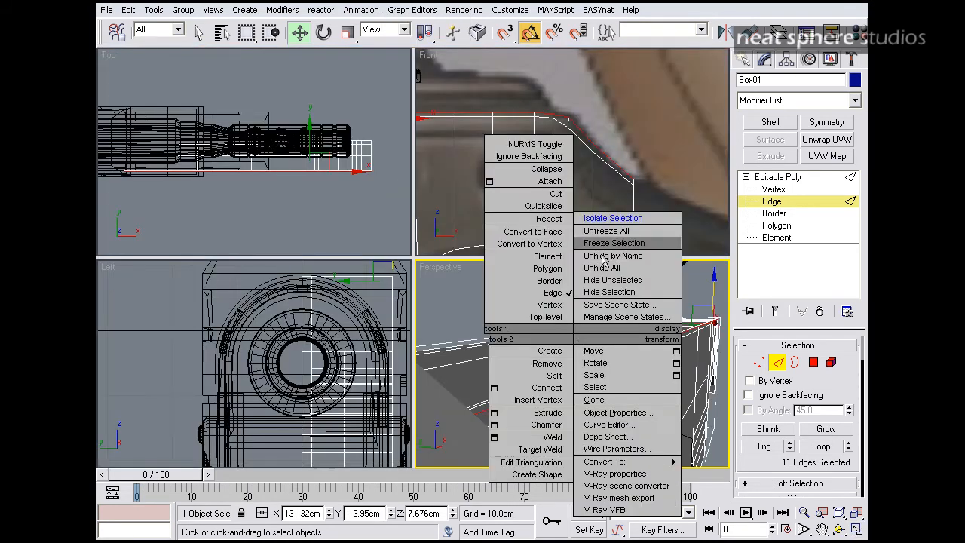
click(604, 220)
key(alt+z)
drag(599, 266, 617, 307)
alt+middle_drag(619, 307, 395, 292)
middle_drag(639, 332, 544, 329)
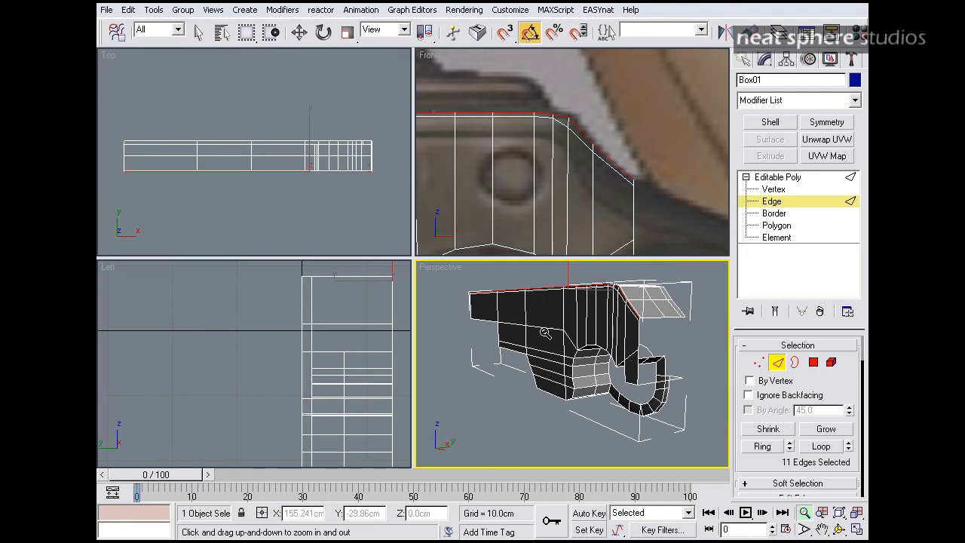
Undo the recent edge edits on the receiver back to before the chamfer of its upper outer edge.
drag(158, 44, 288, 47)
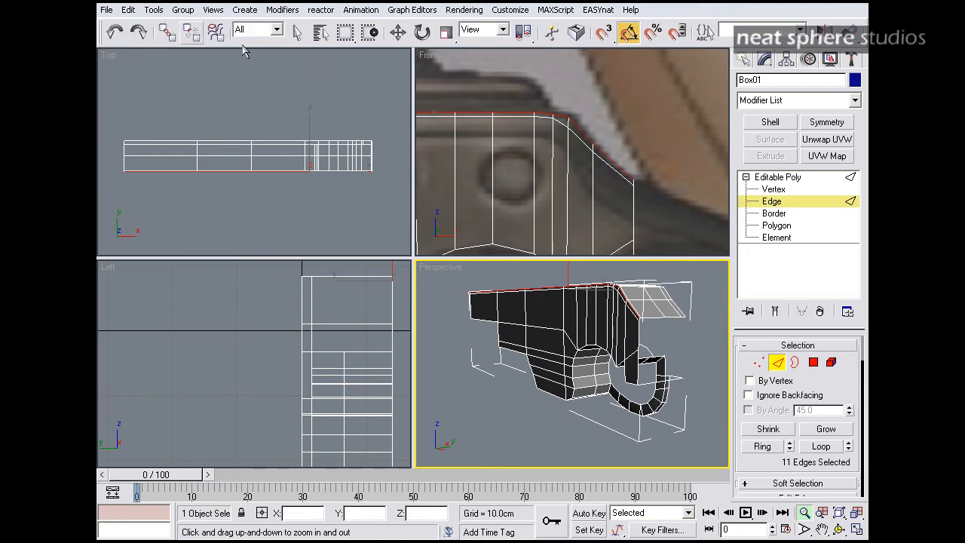
click(115, 32)
click(120, 36)
click(119, 36)
click(119, 36)
click(119, 36)
click(119, 36)
click(119, 36)
drag(579, 326, 572, 371)
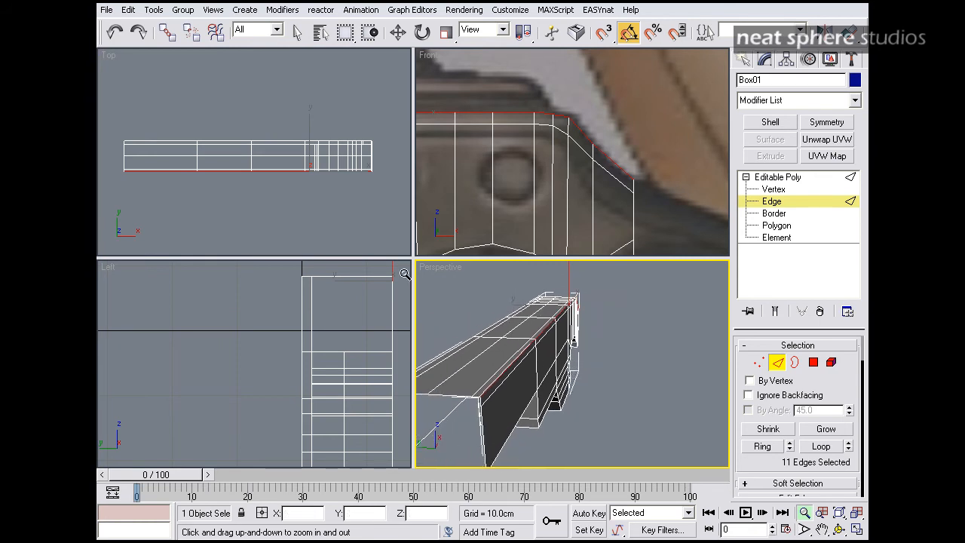
click(111, 35)
click(110, 35)
click(111, 34)
Delete the receiver's upper outer edge loop together with the narrow faces on both sides of it.
middle_drag(523, 366, 598, 316)
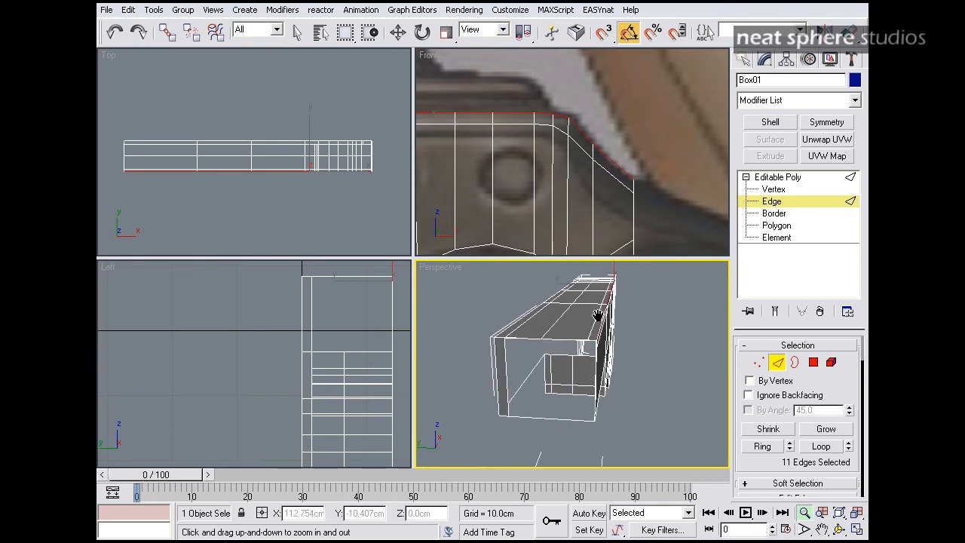
drag(604, 320, 562, 302)
key(ctrl+d)
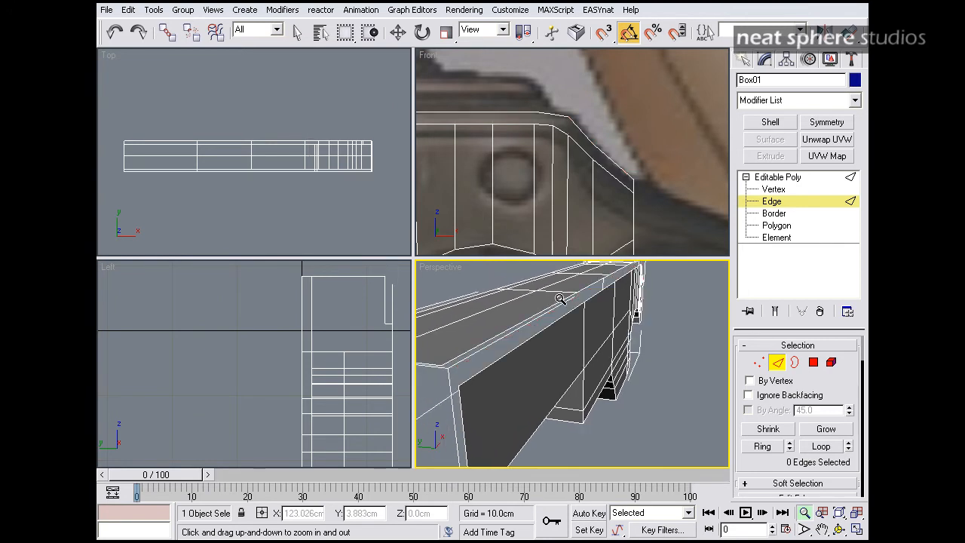
Try to bridge the two open edge loops along the gap at the receiver's upper outer edge, then undo it.
key(w)
click(522, 343)
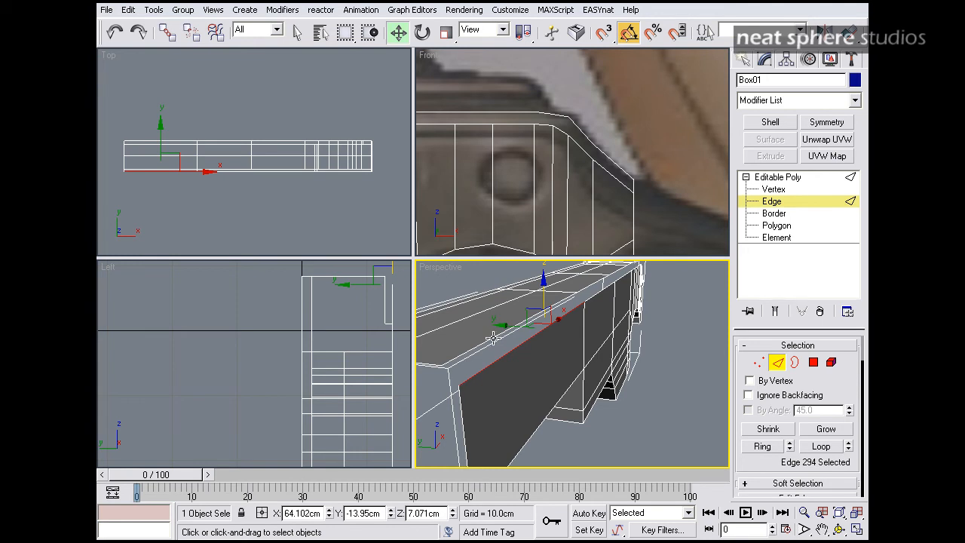
ctrl+click(492, 337)
click(822, 446)
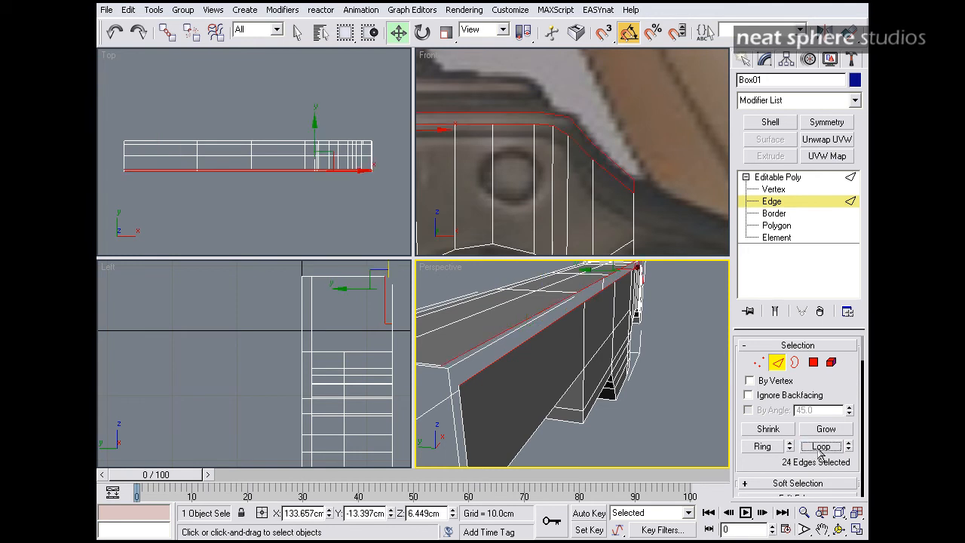
scroll(742, 436, down, 5)
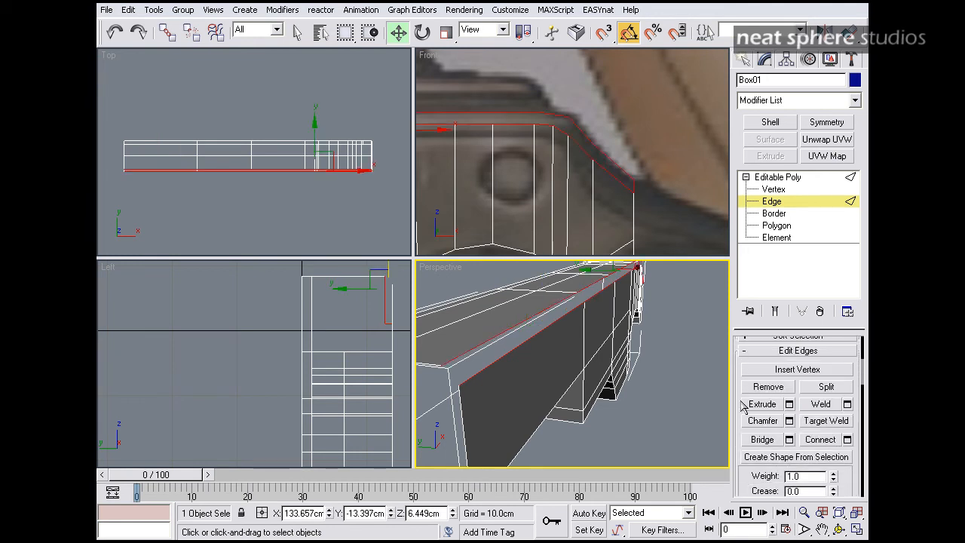
click(761, 440)
alt+middle_drag(682, 402, 576, 351)
middle_drag(697, 352, 630, 384)
key(ctrl+z)
key(ctrl+z)
Delete the upper faces and the lower outer face on the receiver's rear end.
key(alt+z)
drag(637, 366, 654, 311)
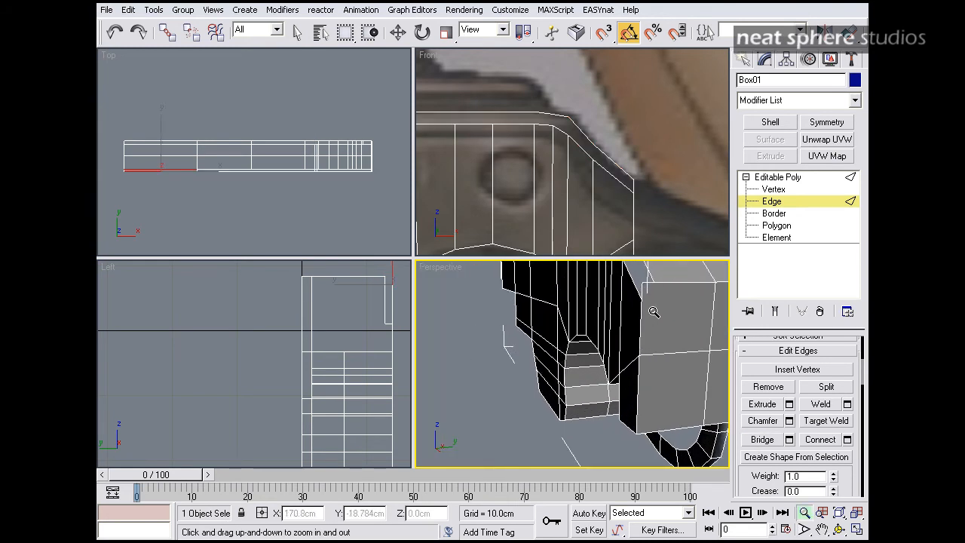
click(776, 225)
alt+middle_drag(678, 329, 616, 358)
key(Delete)
Bridge the top and side edge loops along the gap to form a bevel on the receiver's upper outer edge.
key(2)
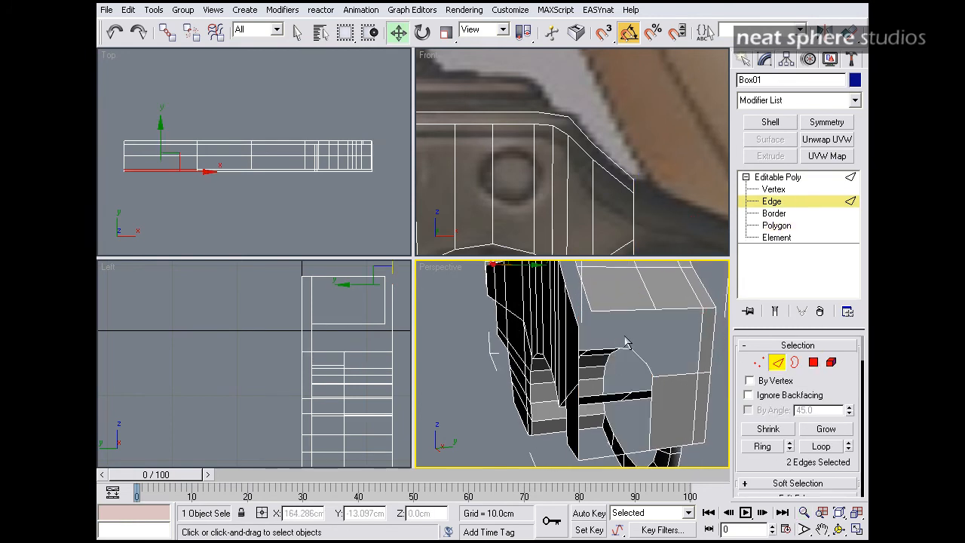
click(573, 314)
ctrl+click(578, 301)
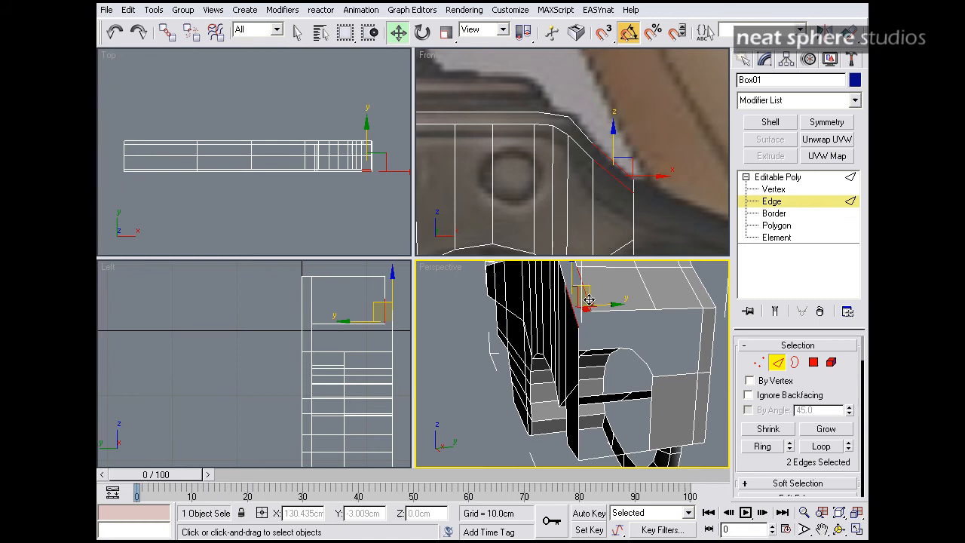
click(823, 447)
scroll(739, 416, down, 5)
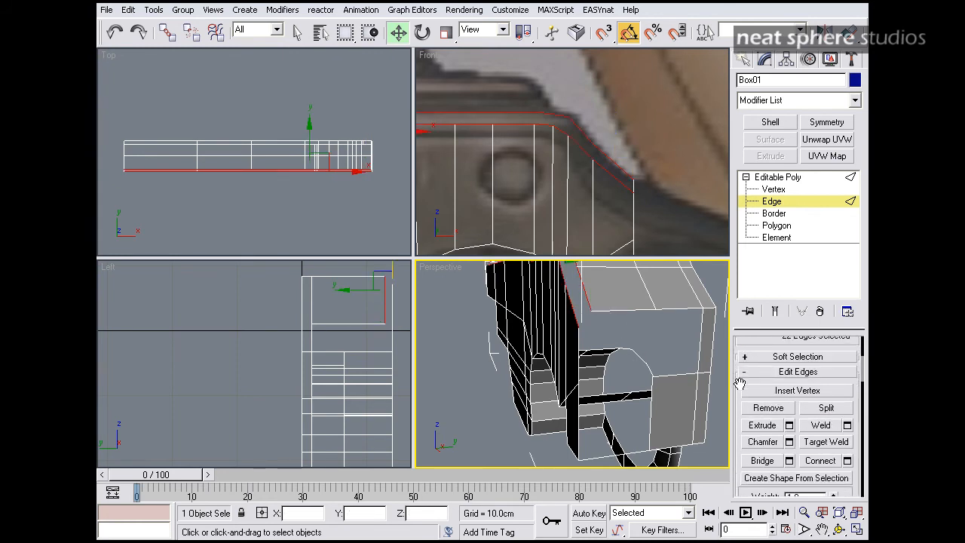
click(762, 430)
alt+middle_drag(637, 345, 639, 420)
alt+middle_drag(452, 321, 675, 320)
key(alt+z)
drag(614, 326, 607, 339)
alt+middle_drag(472, 335, 634, 344)
mouse_move(633, 345)
mouse_down()
mouse_move(633, 371)
mouse_move(629, 321)
mouse_move(625, 332)
mouse_up()
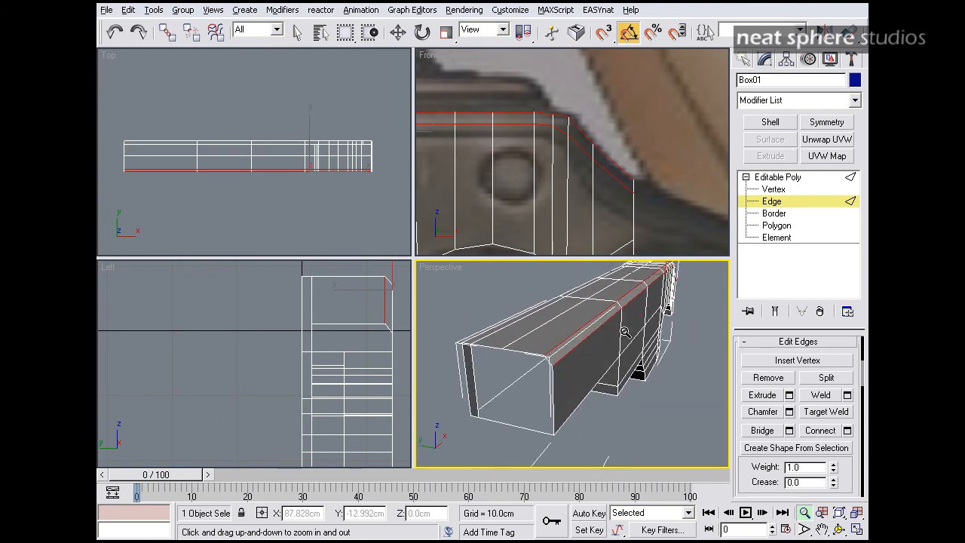
Select the open border at the receiver's front end and examine the end of the bevel there.
click(776, 225)
click(774, 214)
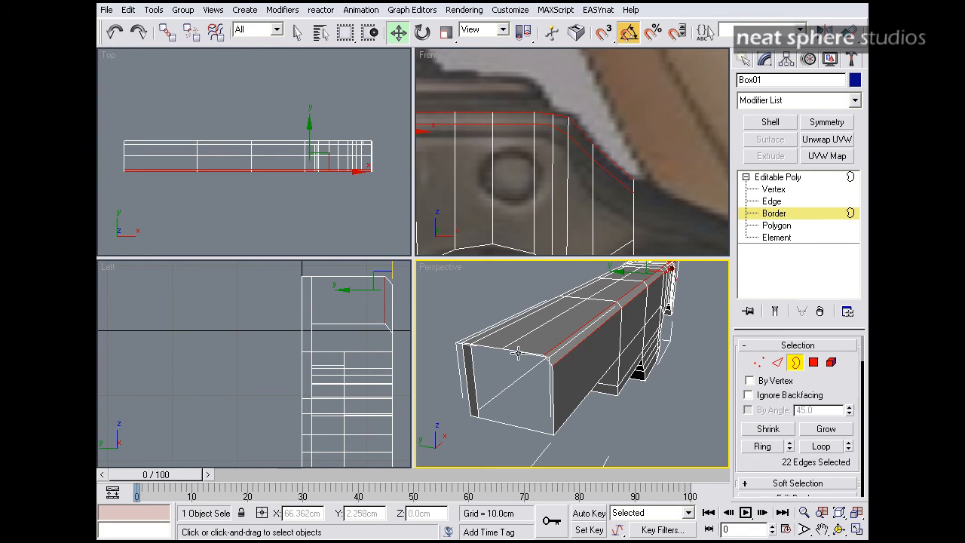
click(495, 347)
scroll(781, 452, down, 3)
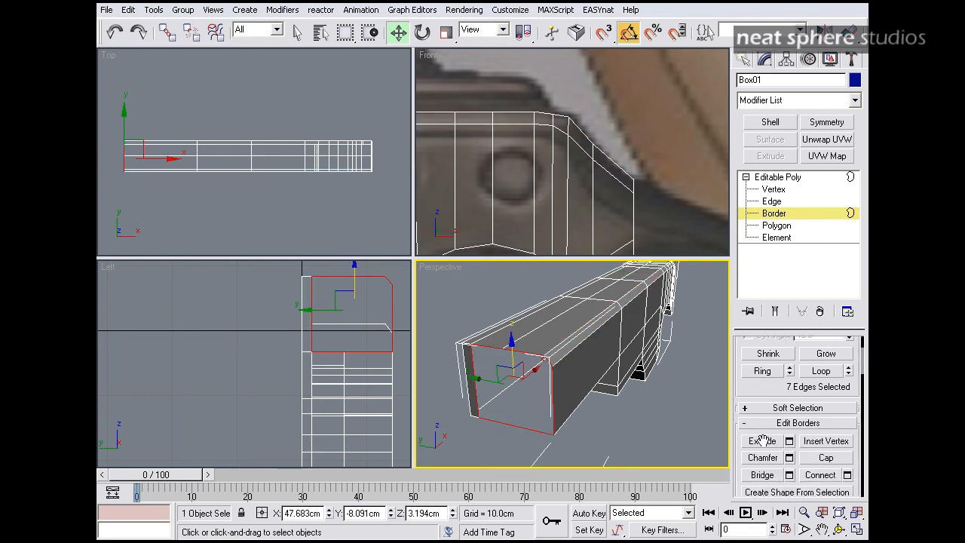
scroll(605, 364, up, 3)
alt+middle_drag(605, 357, 529, 344)
key(alt+z)
drag(632, 359, 654, 397)
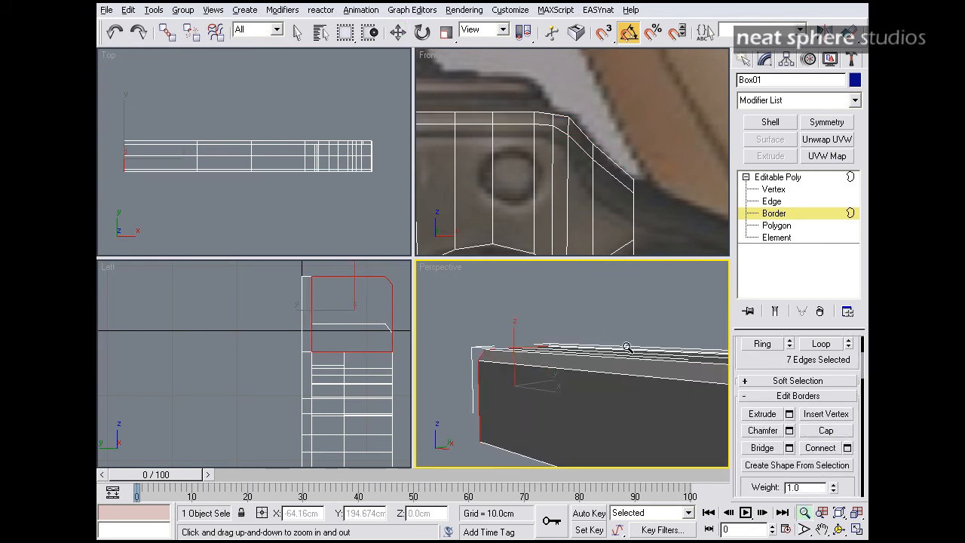
middle_drag(654, 397, 548, 348)
middle_drag(486, 350, 571, 354)
scroll(582, 350, up, 3)
key(w)
click(571, 342)
Bridge the two vertical edges beside the lower opening on the receiver's rear end to rebuild the missing face.
alt+middle_drag(625, 371, 652, 358)
scroll(760, 363, up, 2)
click(771, 202)
click(569, 400)
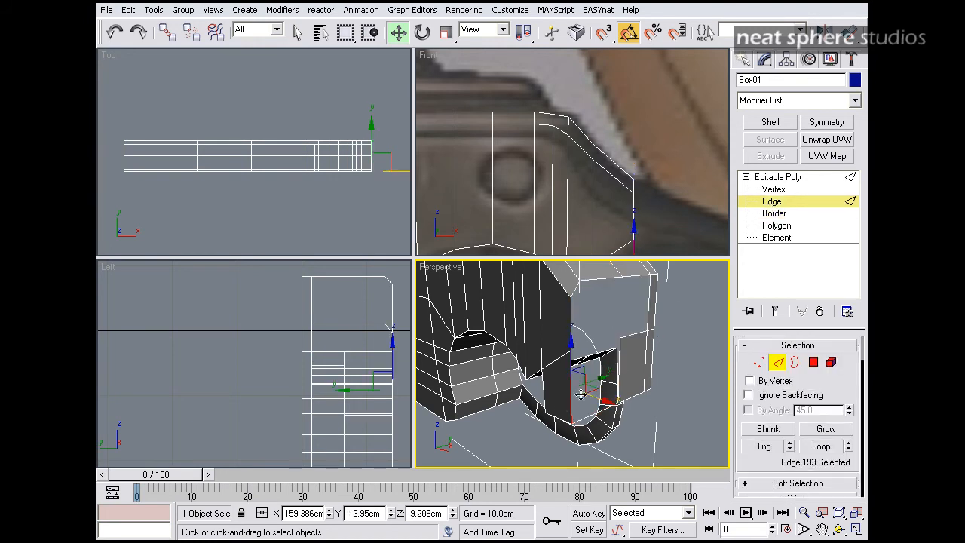
ctrl+click(618, 368)
scroll(742, 460, down, 4)
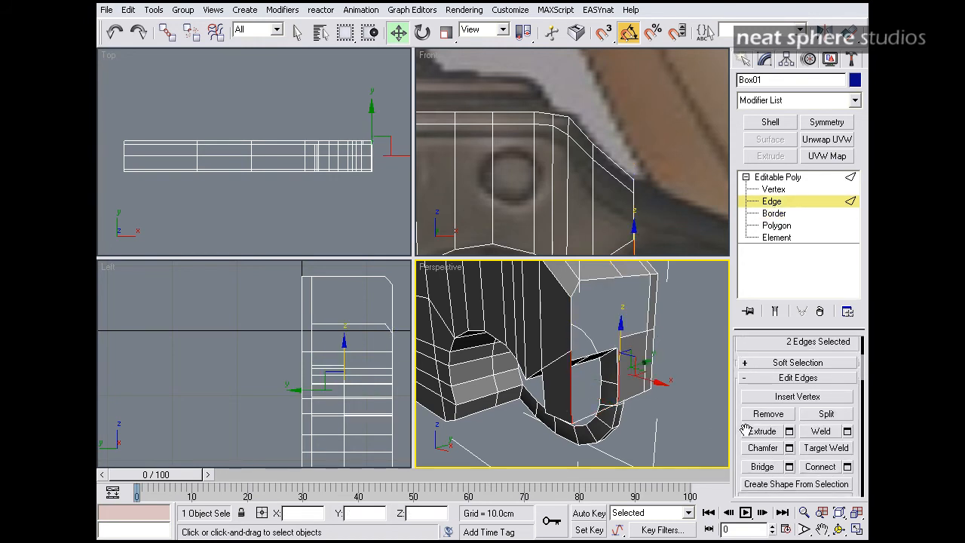
click(763, 436)
alt+middle_drag(604, 276, 609, 295)
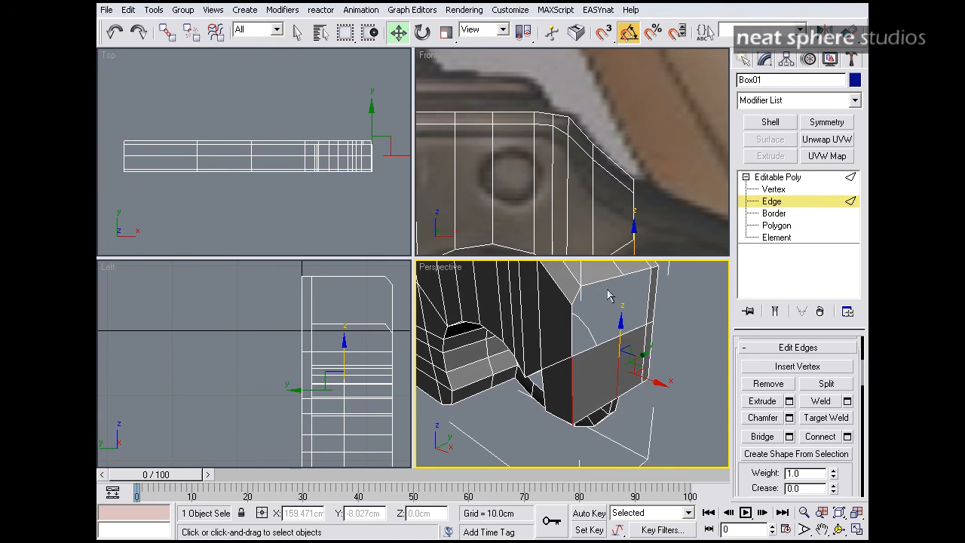
Cap the remaining open border on the upper part of the receiver's rear end.
key(3)
click(620, 279)
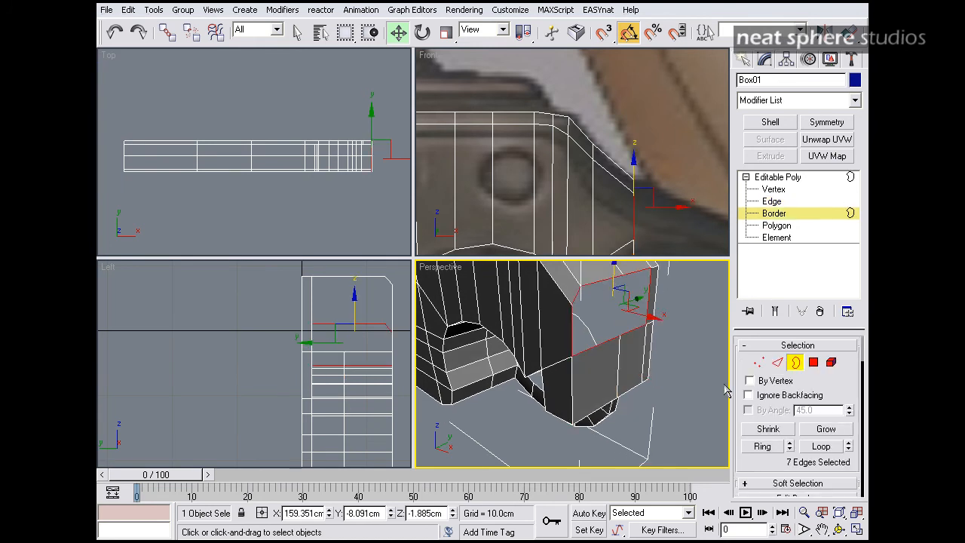
scroll(783, 470, down, 3)
click(826, 464)
alt+middle_drag(644, 376, 694, 319)
key(alt+z)
drag(694, 319, 693, 331)
alt+middle_drag(651, 335, 549, 312)
drag(697, 325, 510, 317)
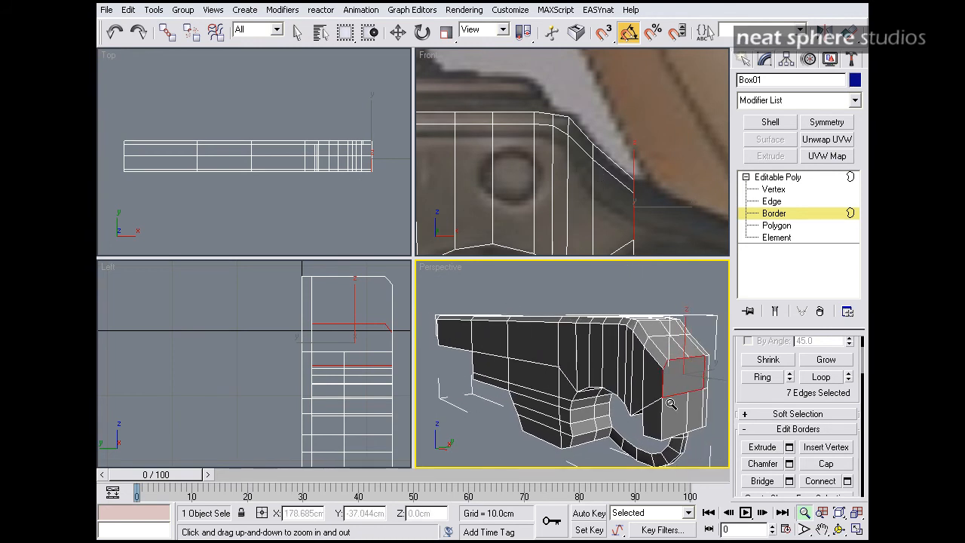
Connect the ring of edges across the receiver's upper outer bevel with one segment, using a slide of 20.
click(773, 201)
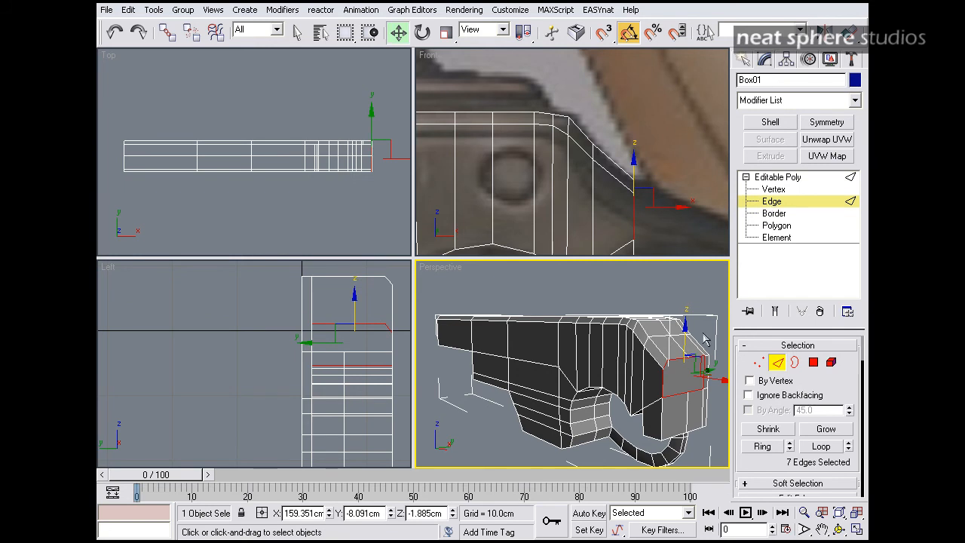
click(647, 343)
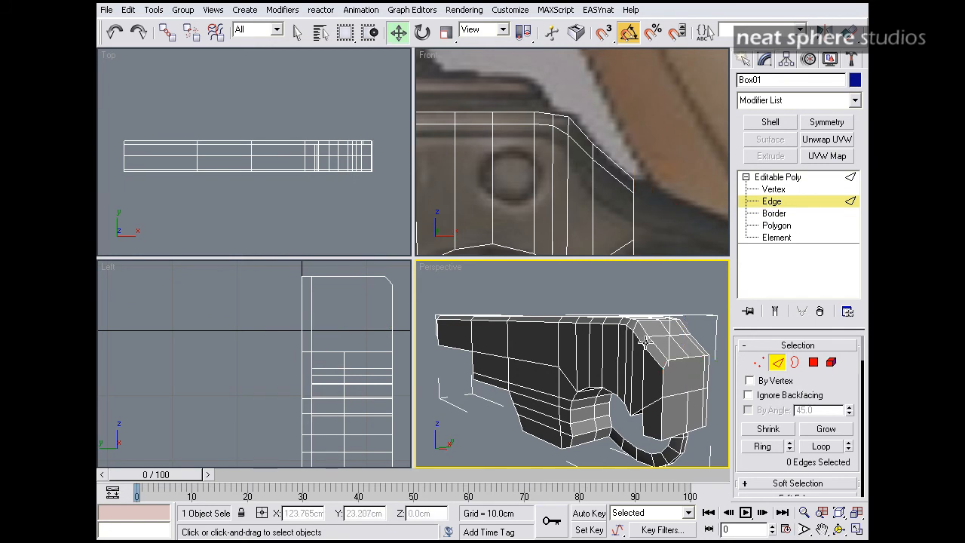
click(763, 447)
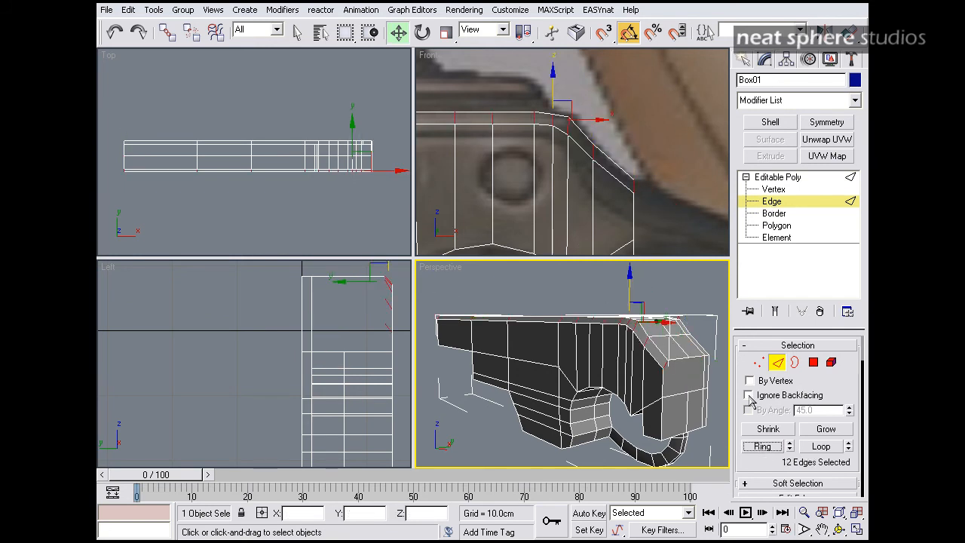
scroll(764, 457, down, 10)
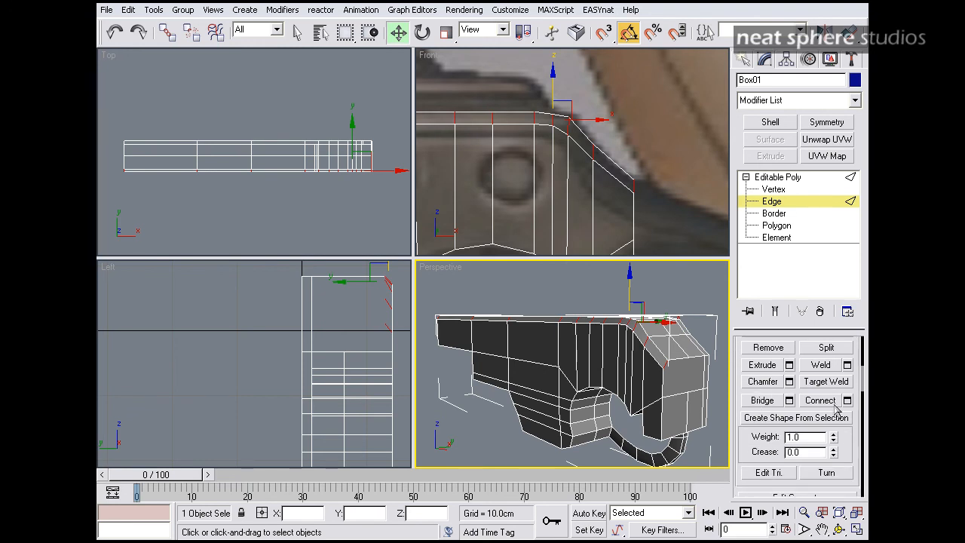
click(848, 400)
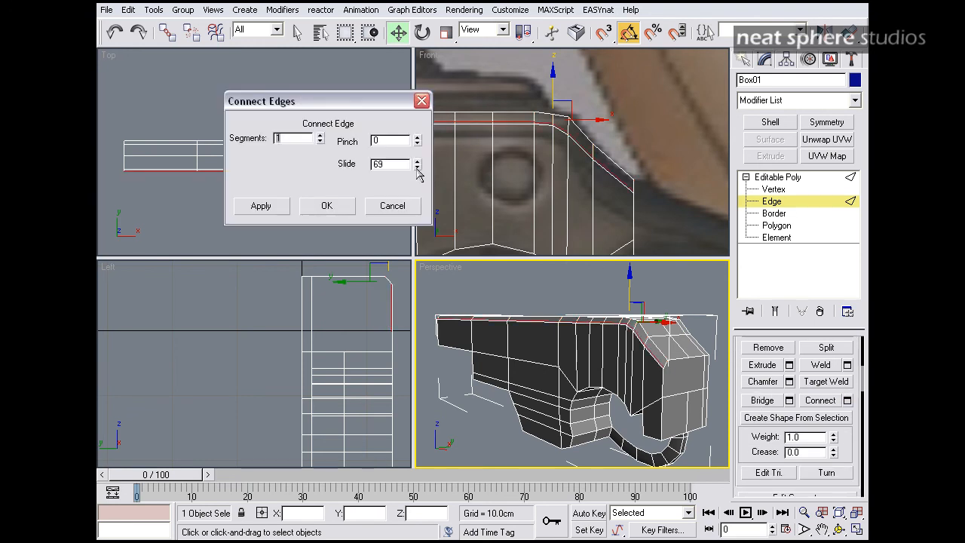
drag(417, 180, 410, 243)
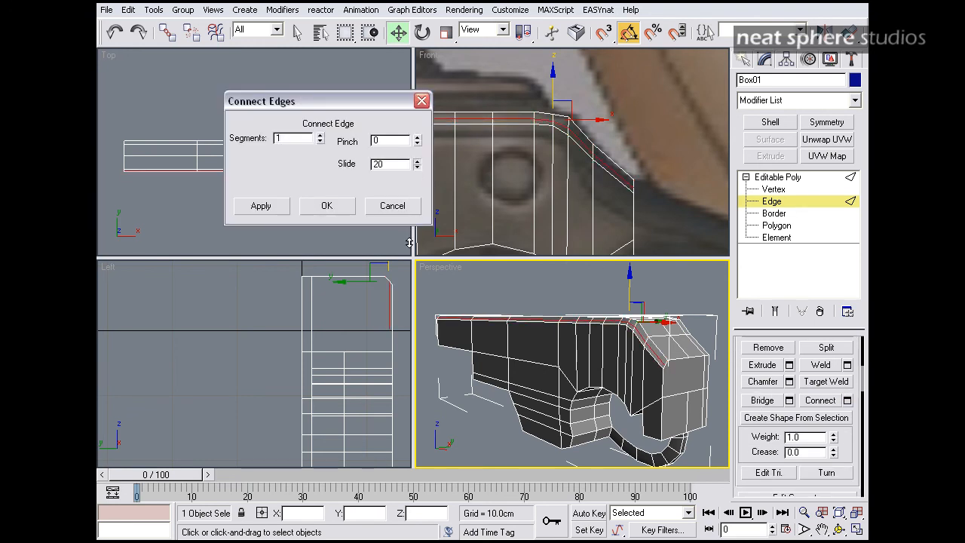
click(338, 210)
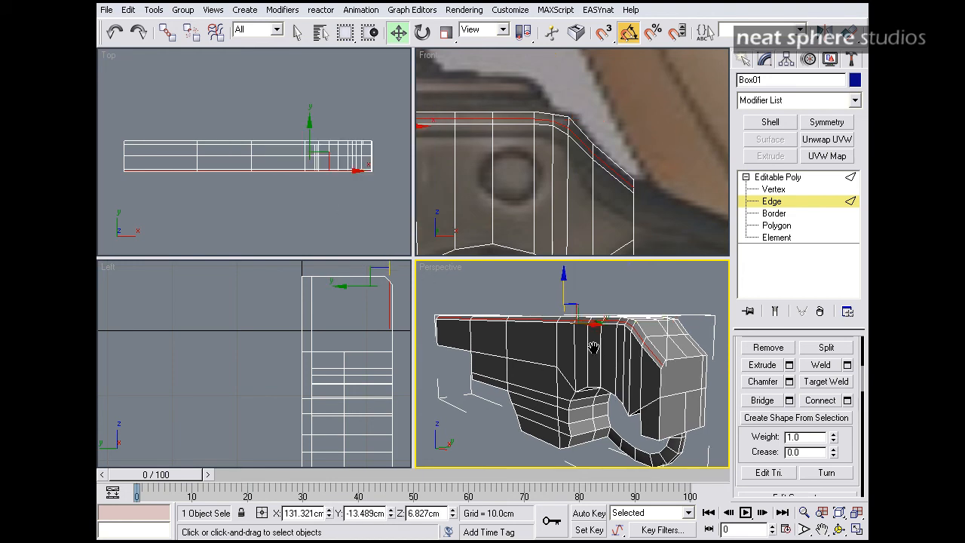
Move the new edge loop along the bevel slightly outward and upward to give the bevel a rounder profile.
click(856, 530)
alt+middle_drag(462, 301, 377, 276)
key(alt+z)
drag(377, 276, 381, 309)
key(w)
drag(361, 169, 356, 158)
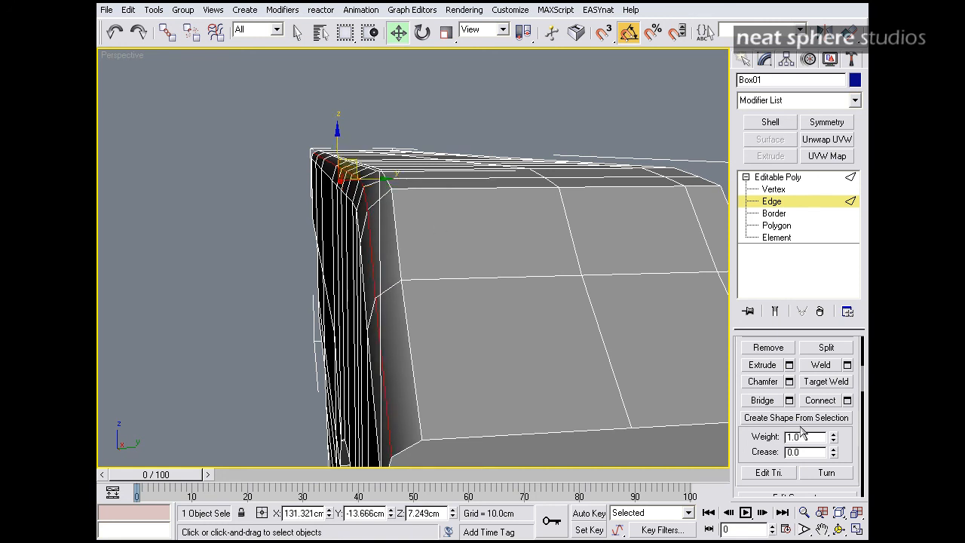
Chamfer the raised edge loop along the bevel by 0.742 cm and clear the edge selection.
click(789, 382)
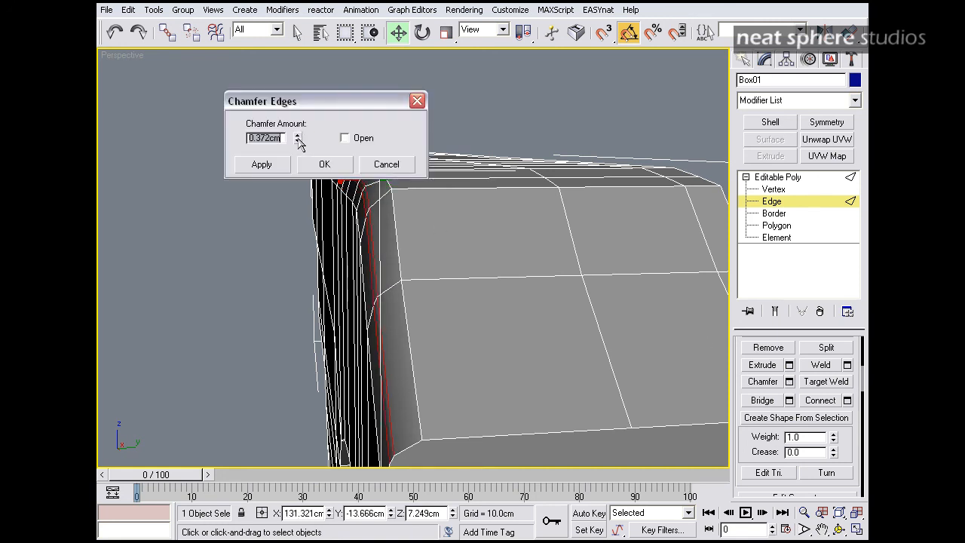
drag(298, 142, 292, 110)
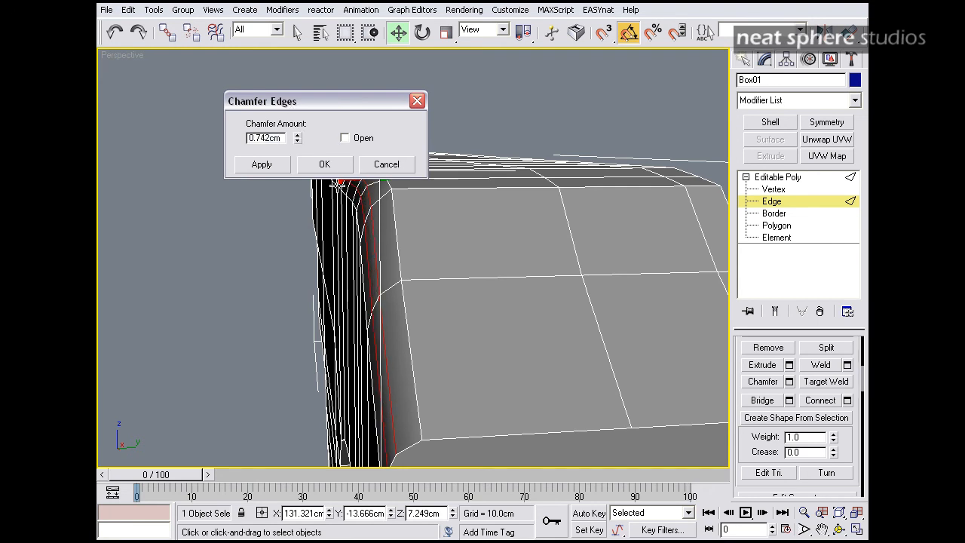
click(325, 164)
alt+middle_drag(324, 173, 504, 179)
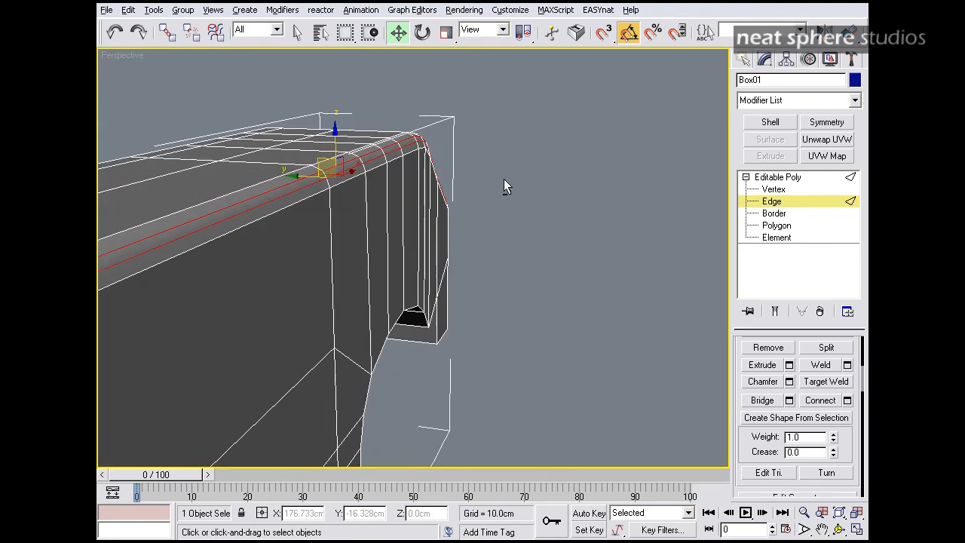
click(496, 188)
Auto smooth the whole receiver element with a 45.0 threshold and return to the object level.
key(alt+z)
drag(489, 176, 414, 195)
alt+middle_drag(414, 195, 283, 193)
drag(282, 194, 360, 224)
alt+middle_drag(516, 252, 389, 237)
drag(389, 237, 390, 209)
middle_drag(390, 209, 401, 201)
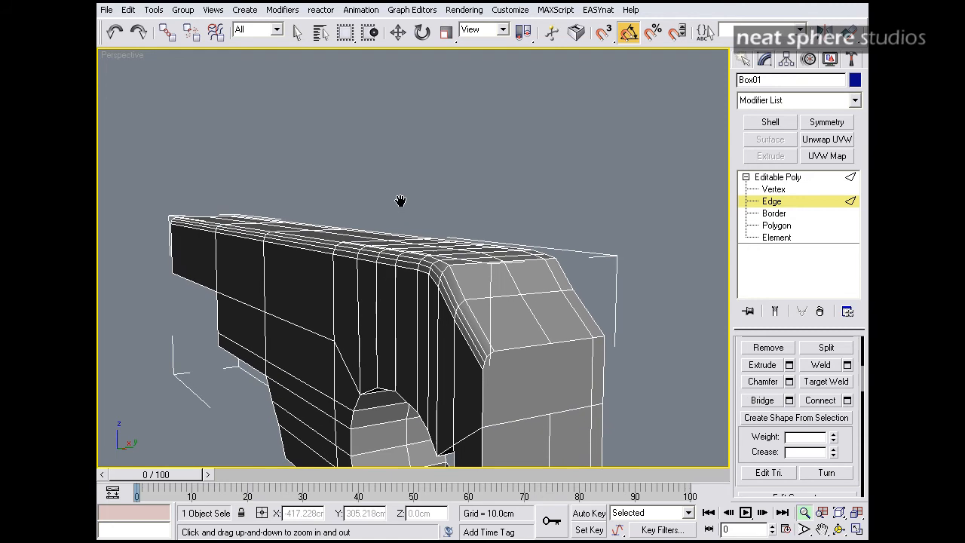
click(776, 239)
click(512, 400)
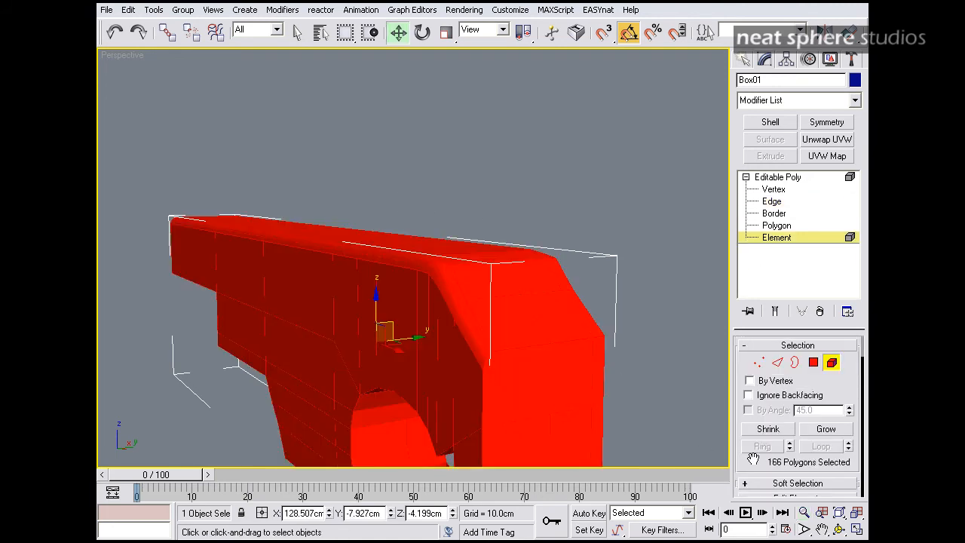
drag(745, 463, 743, 305)
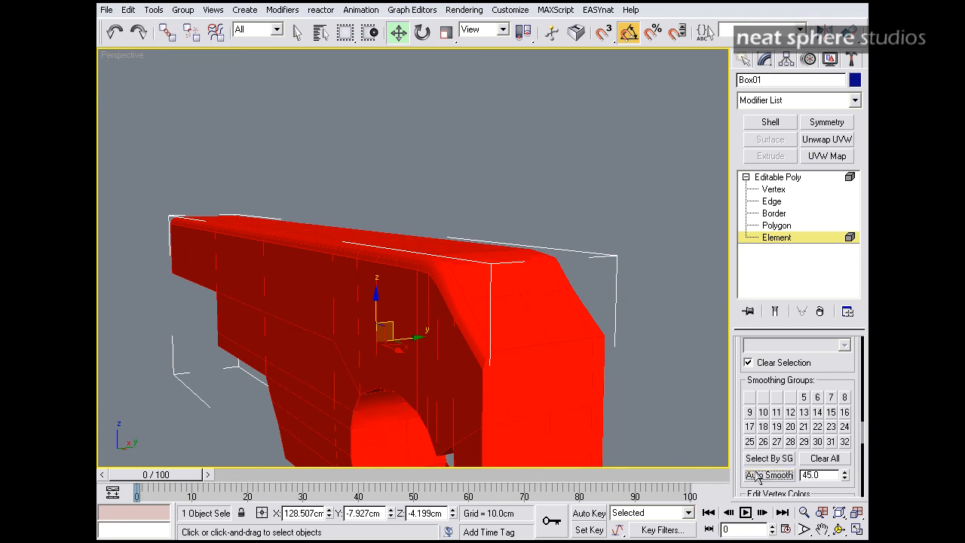
click(768, 240)
Examine the lower block at the receiver's rear end and its inner corner beside the ring from the side and below.
scroll(532, 398, up, 5)
key(alt+z)
alt+middle_drag(531, 399, 561, 383)
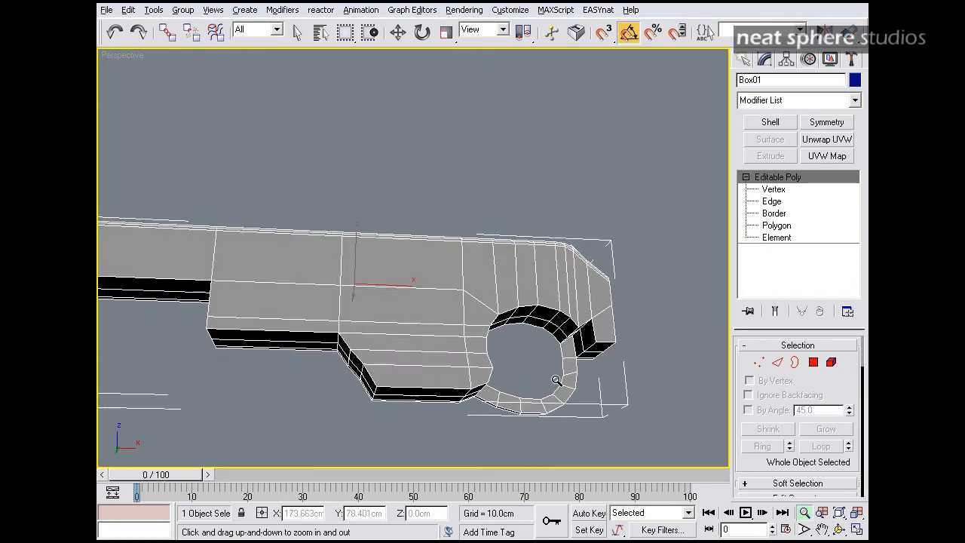
drag(594, 388, 592, 371)
middle_drag(626, 419, 551, 374)
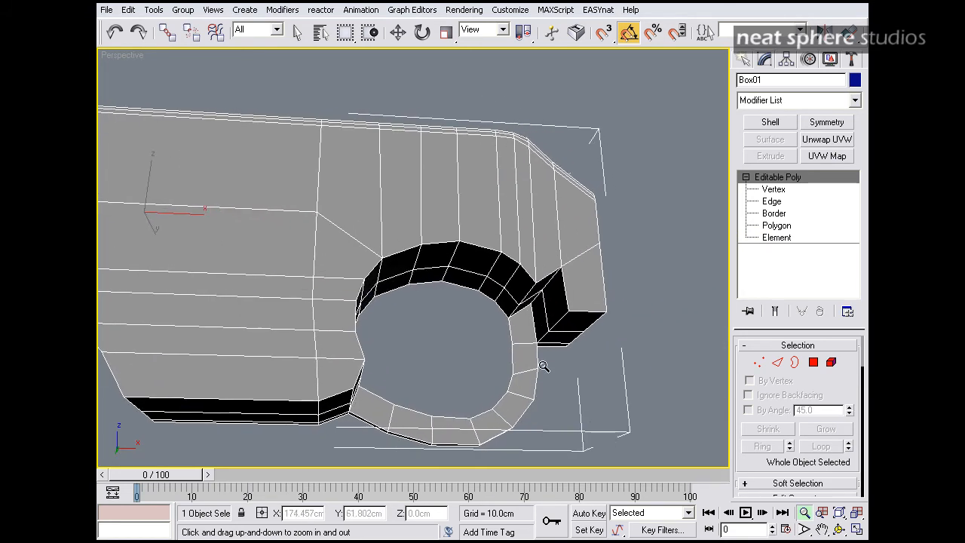
key(w)
click(819, 363)
click(587, 285)
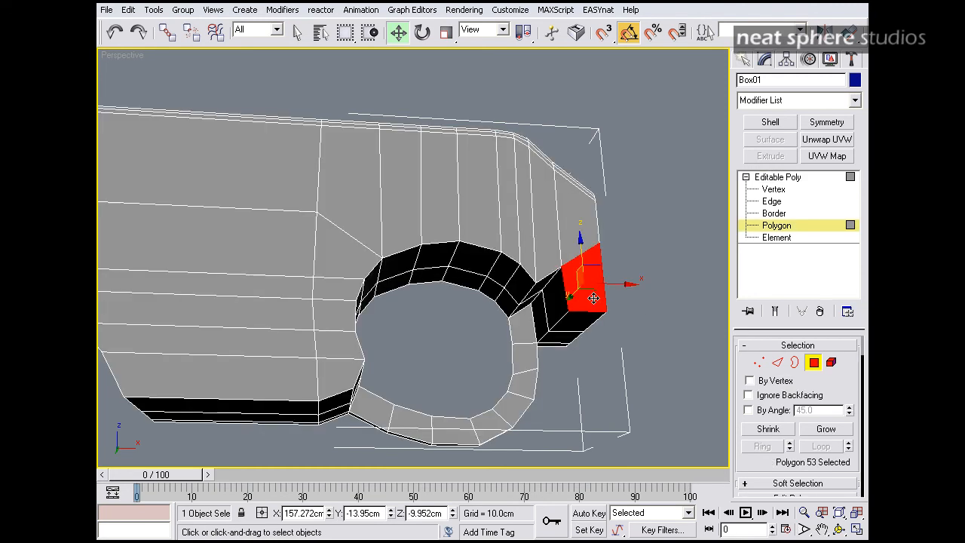
alt+middle_drag(621, 354, 709, 276)
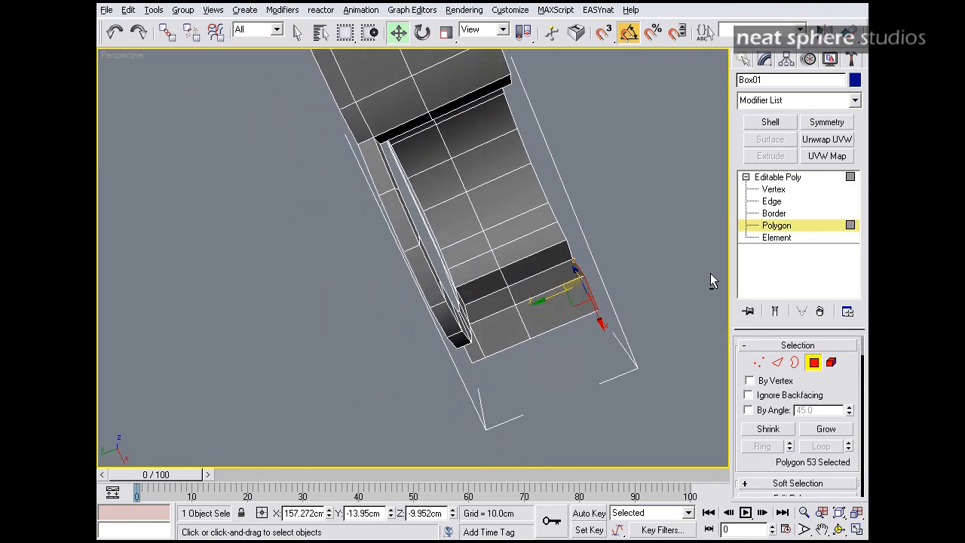
alt+middle_drag(501, 307, 554, 368)
middle_drag(659, 374, 498, 351)
key(w)
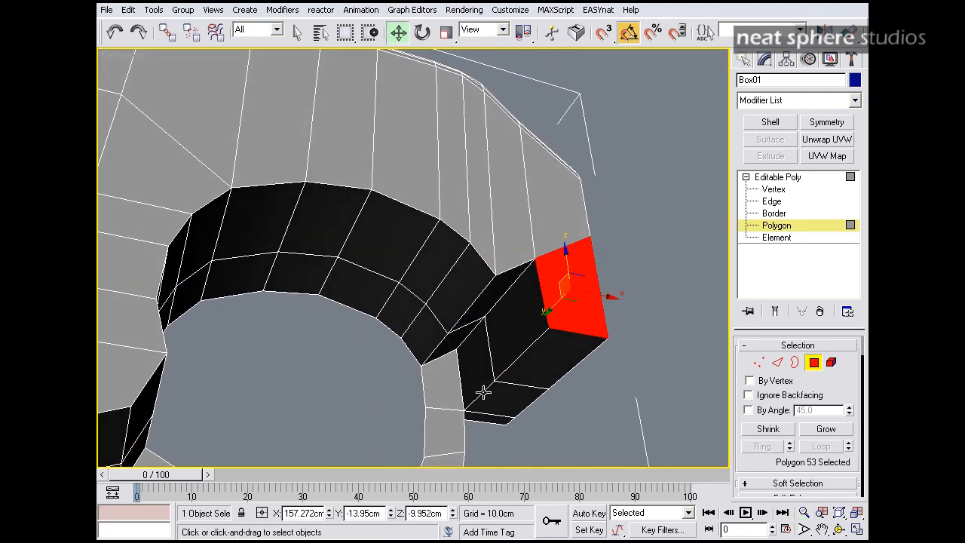
click(481, 392)
click(709, 360)
Chamfer the two edges along the rear block's lower inner corner by 1.202 cm, then chamfer the resulting edges by 0.469 cm.
click(777, 363)
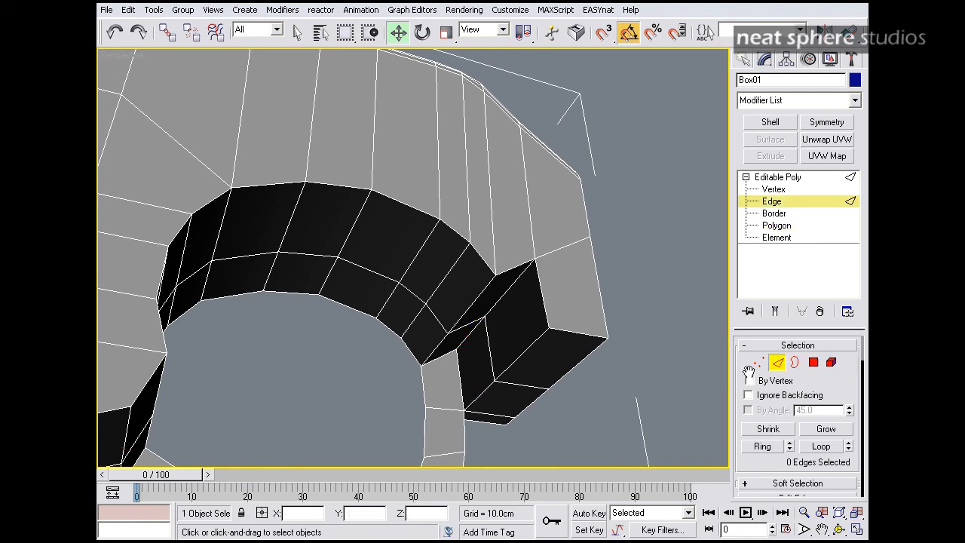
click(488, 395)
ctrl+click(524, 353)
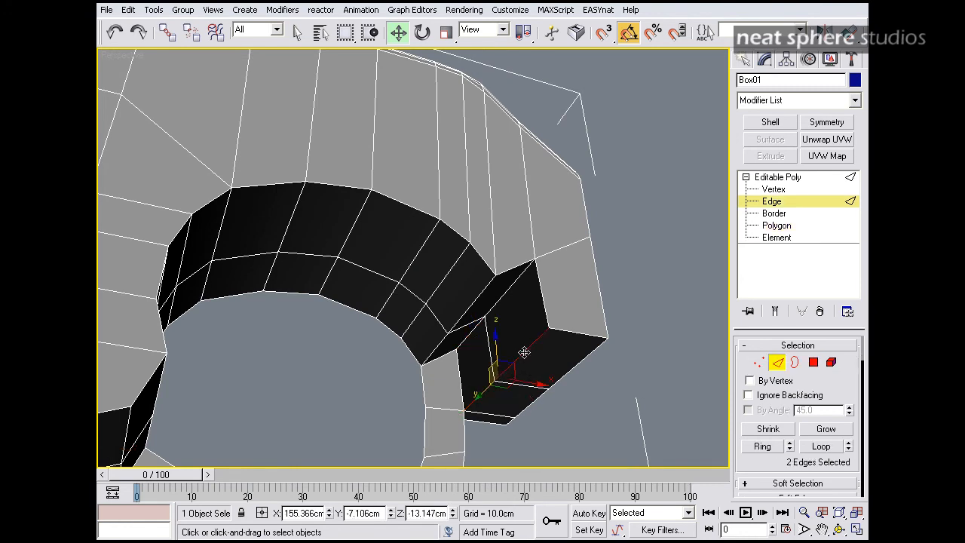
scroll(777, 485, down, 5)
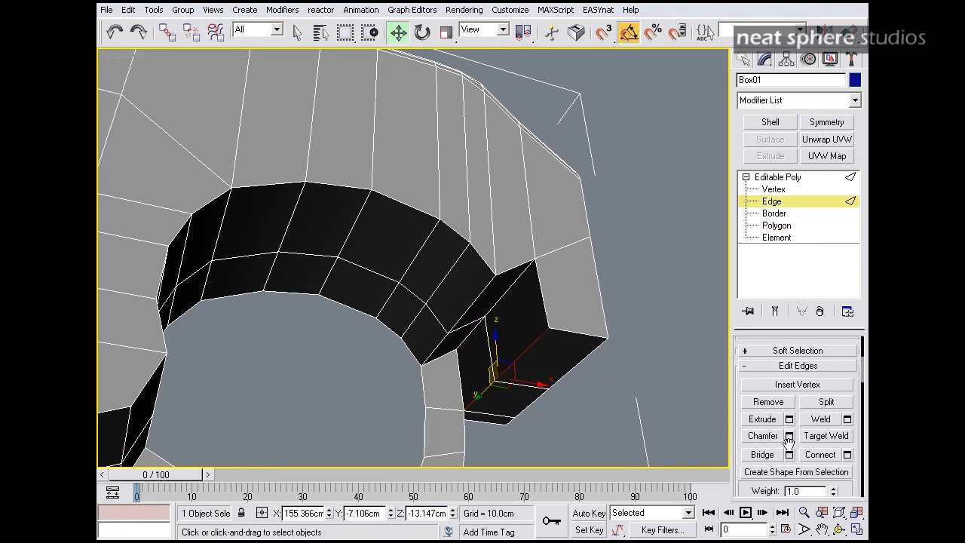
click(790, 437)
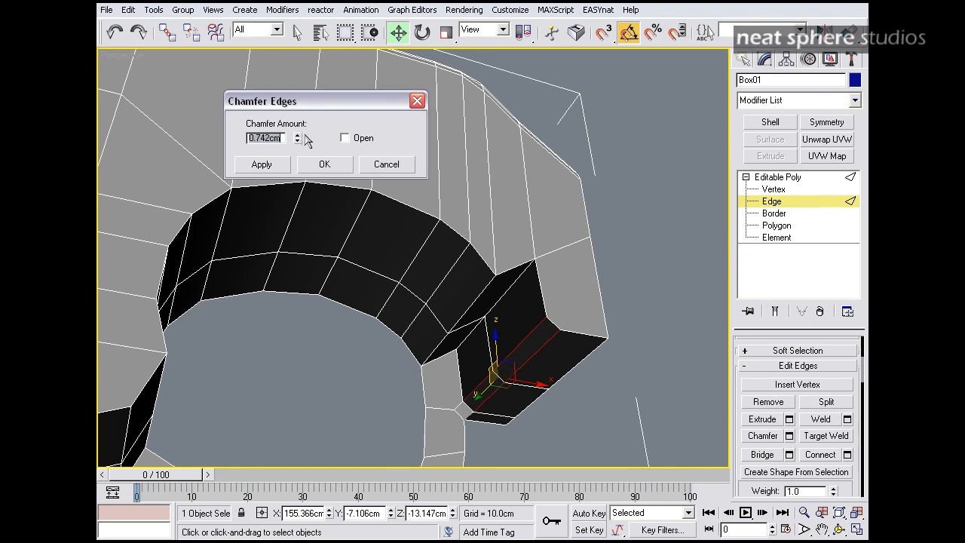
drag(299, 139, 280, 101)
alt+middle_drag(478, 308, 445, 323)
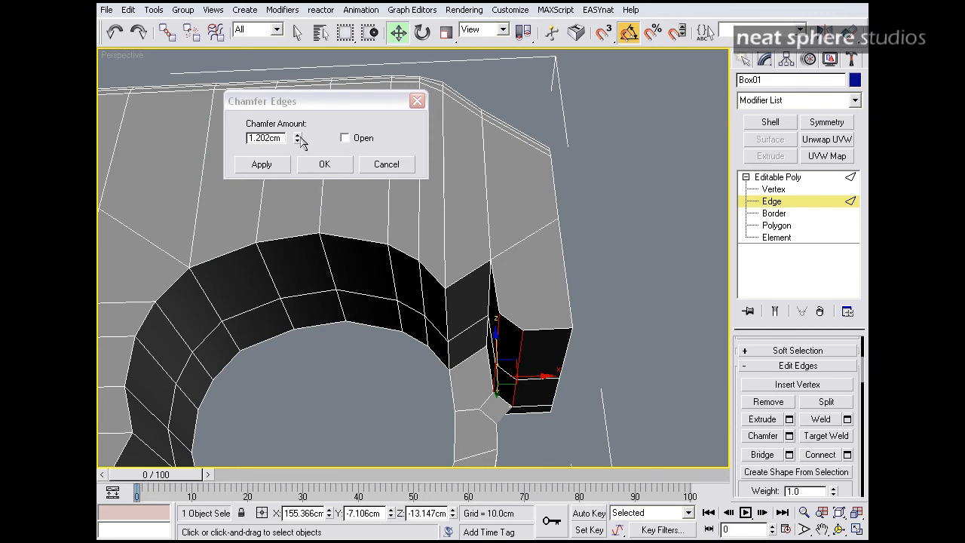
click(264, 167)
drag(298, 144, 296, 185)
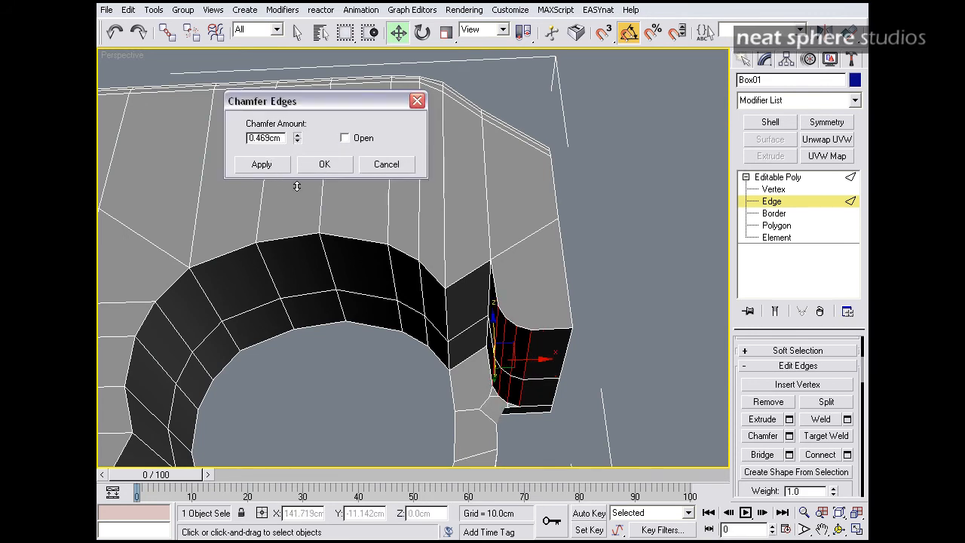
click(324, 165)
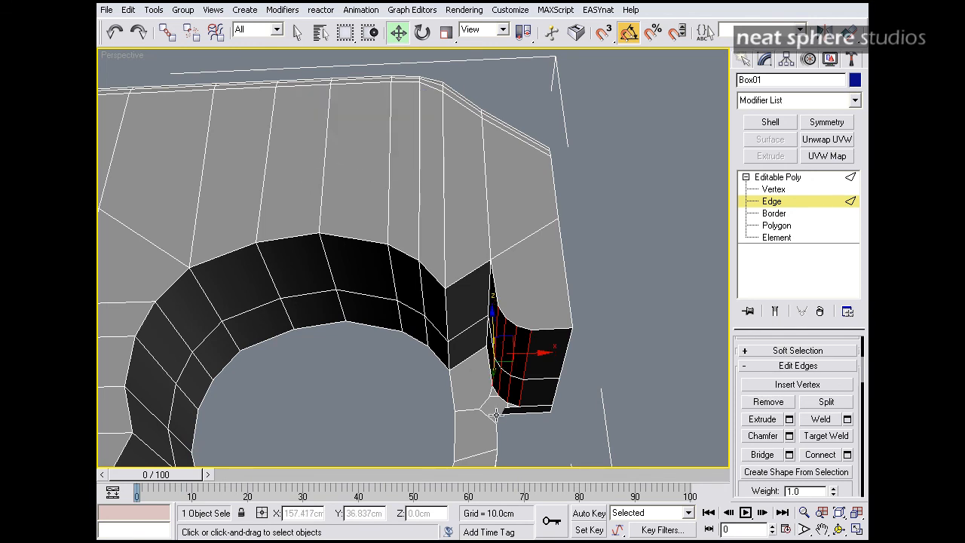
Delete the small polygon between the ring and the rear block's chamfered corner.
click(777, 226)
click(495, 410)
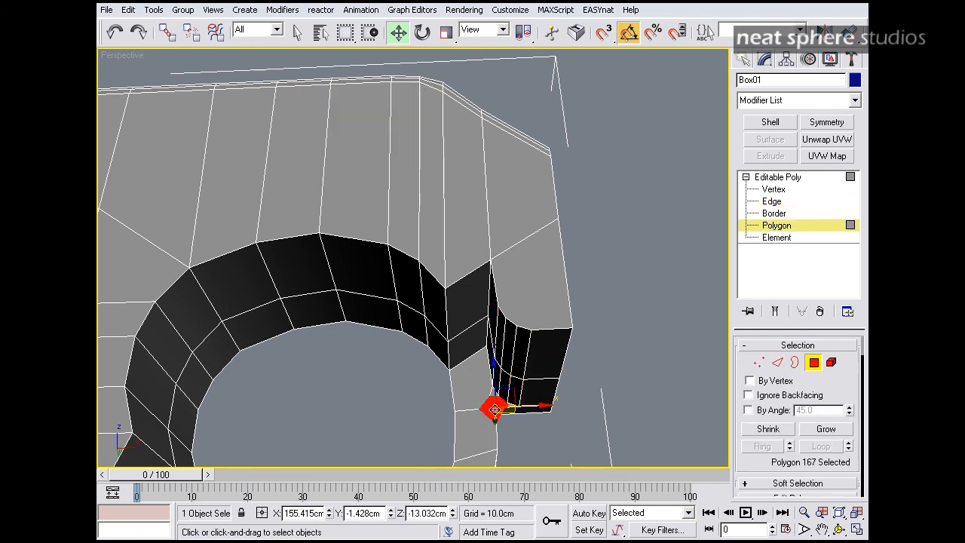
key(Delete)
Cap the open border between the ring and the rear block's rounded corner.
middle_drag(525, 399, 511, 373)
key(alt+z)
scroll(516, 375, up, 5)
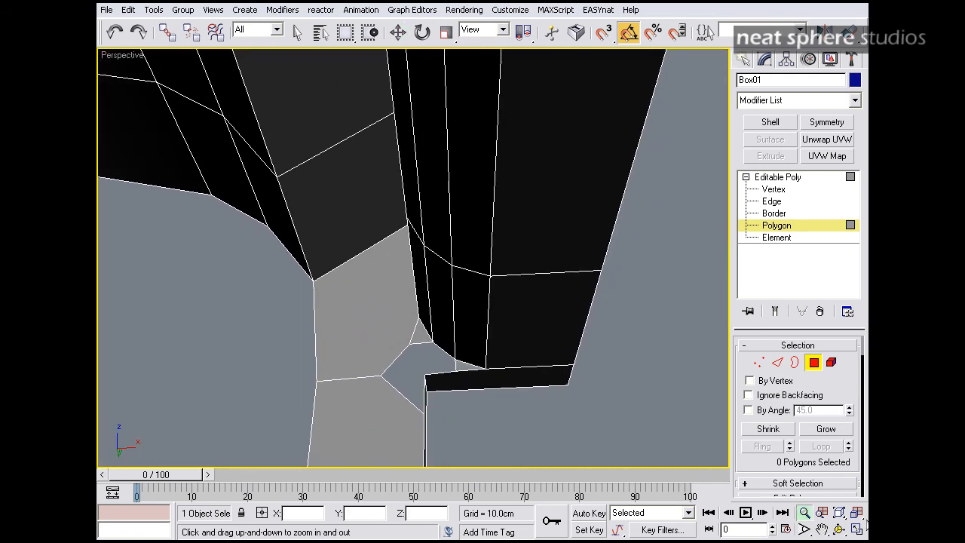
click(795, 363)
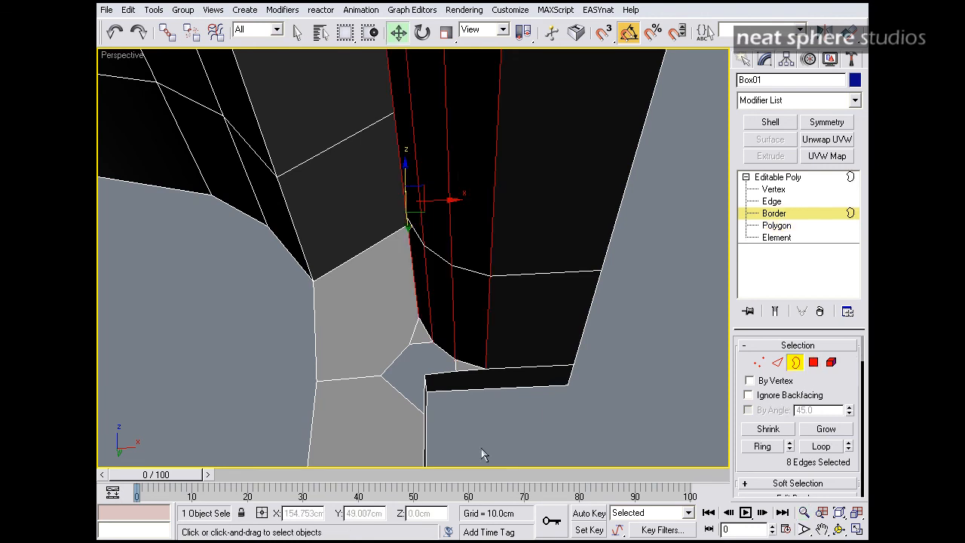
click(395, 388)
alt+middle_drag(483, 446, 499, 412)
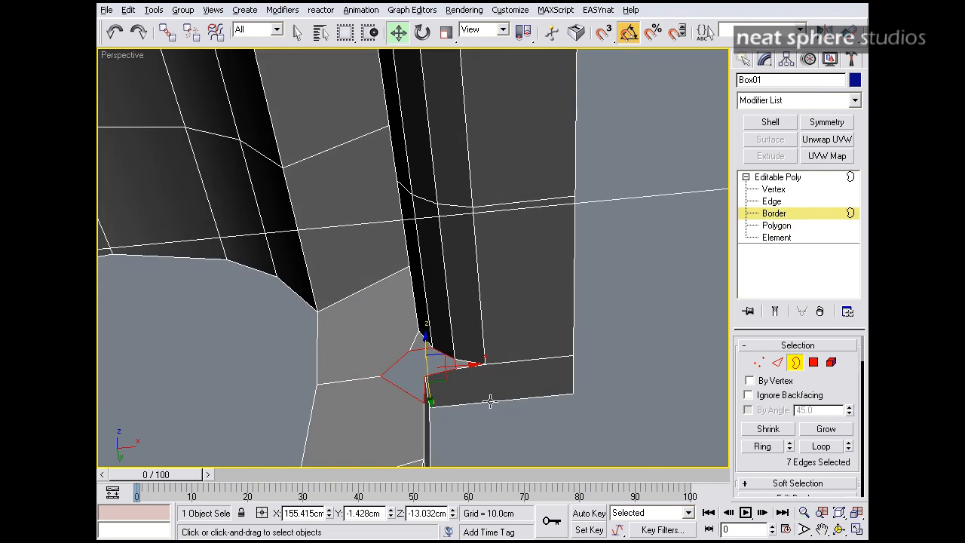
alt+middle_drag(410, 363, 422, 388)
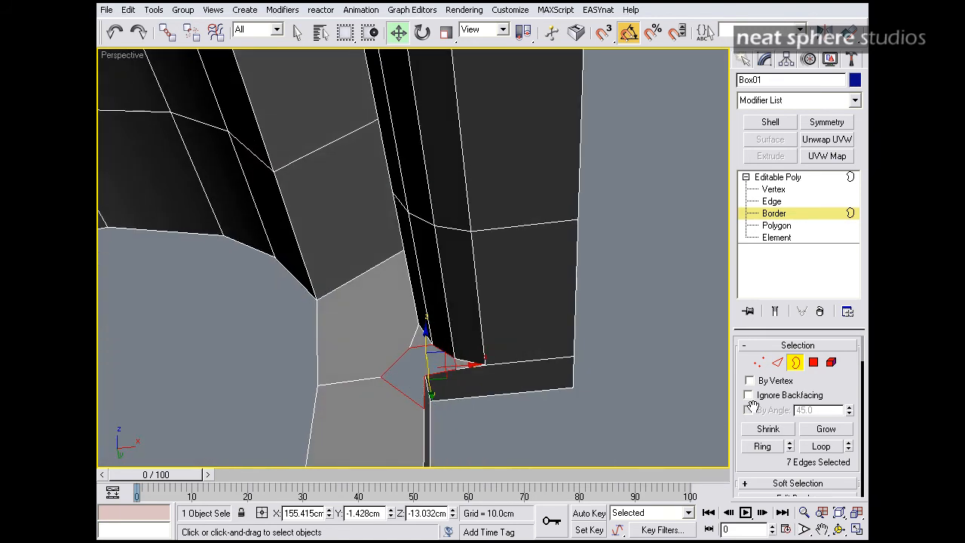
scroll(746, 466, down, 5)
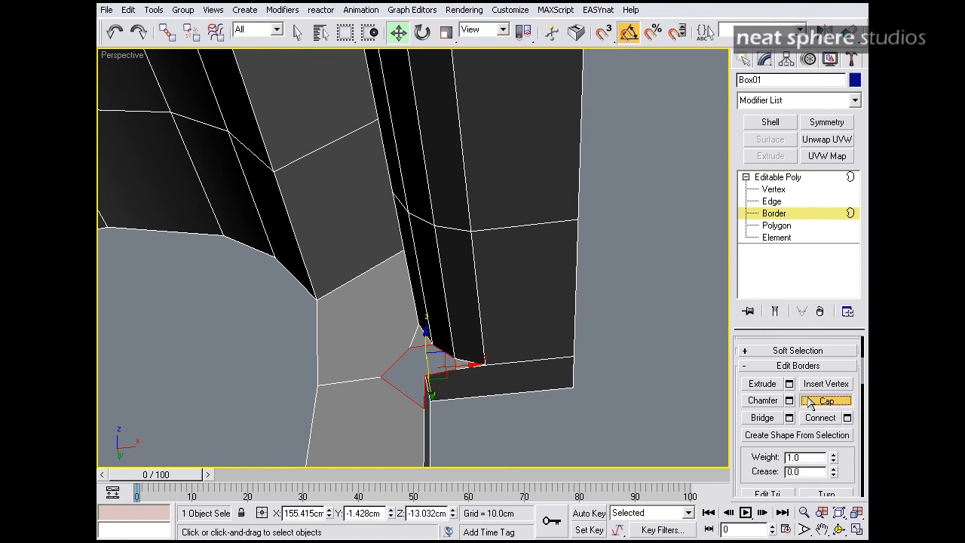
click(814, 401)
click(682, 353)
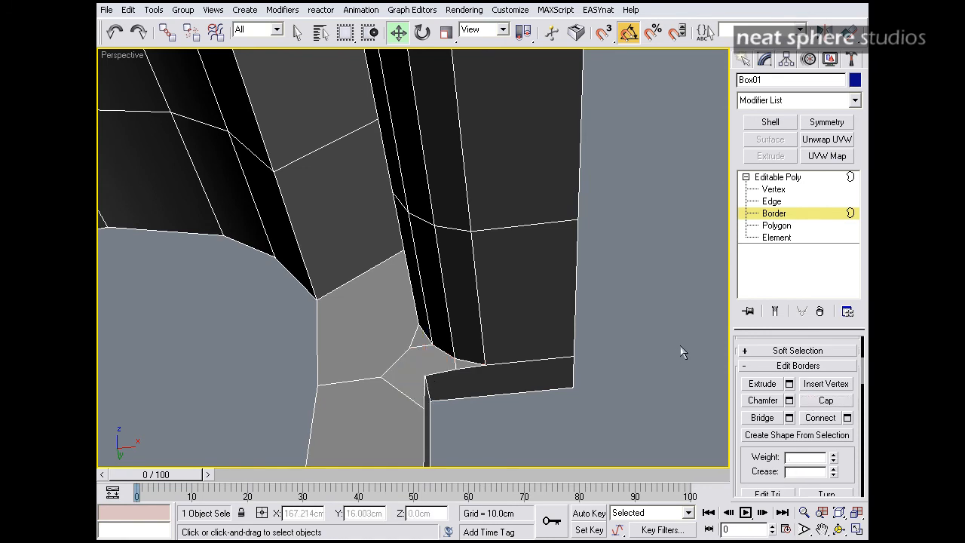
Change the object's display properties to show the hidden triangulation edges of the receiver.
right_click(422, 368)
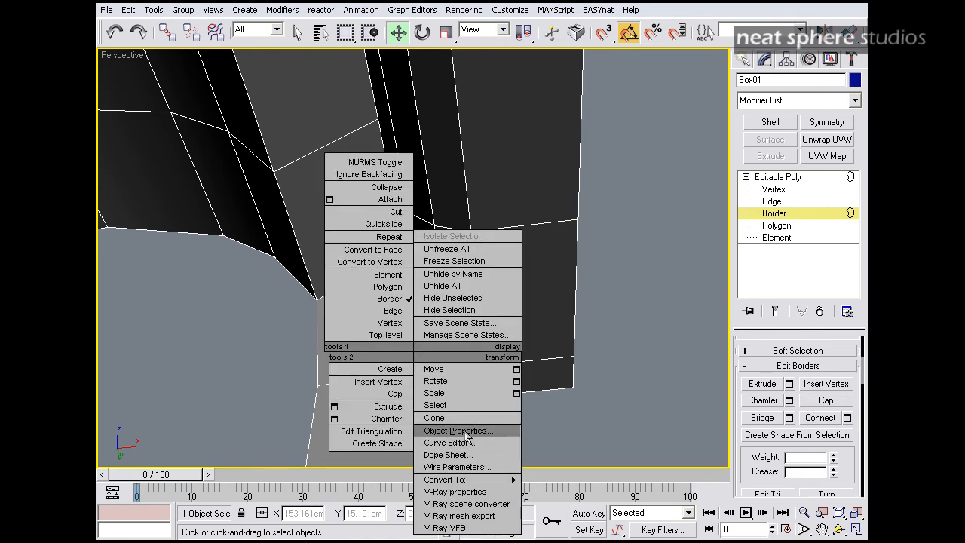
click(467, 432)
click(349, 385)
click(521, 479)
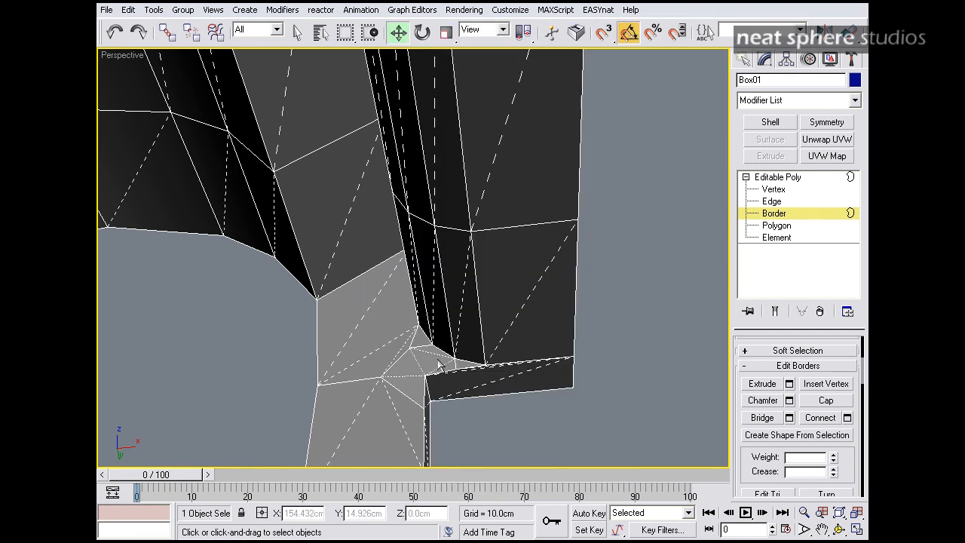
Turn the hidden triangulation edges in the capped area between the ring and the rear block's rounded corner, then leave border editing.
middle_drag(450, 423, 502, 373)
key(alt+z)
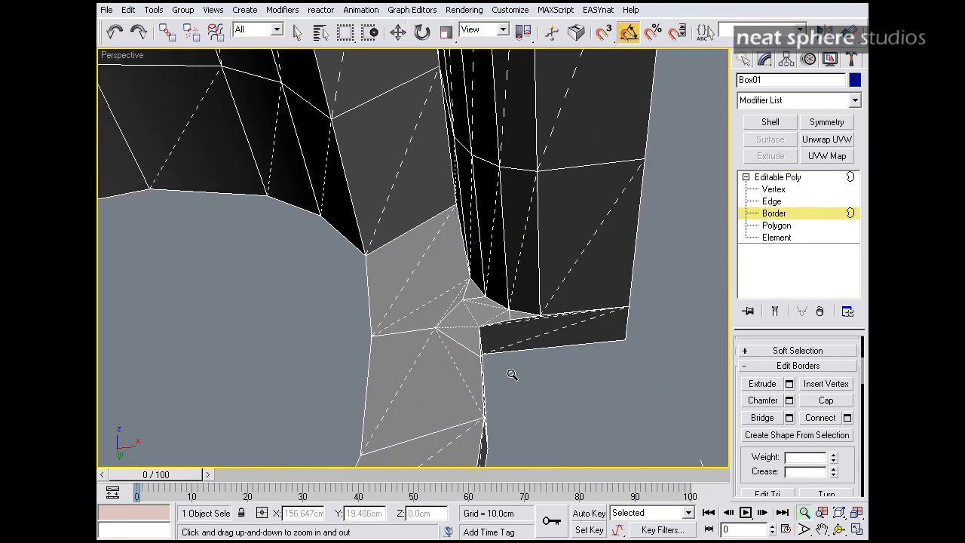
drag(513, 375, 509, 370)
scroll(750, 460, down, 5)
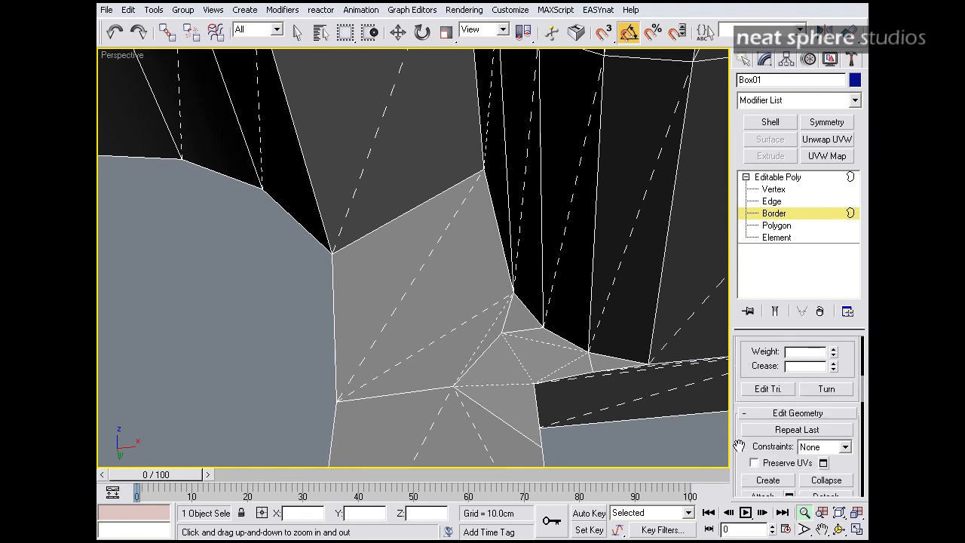
click(809, 359)
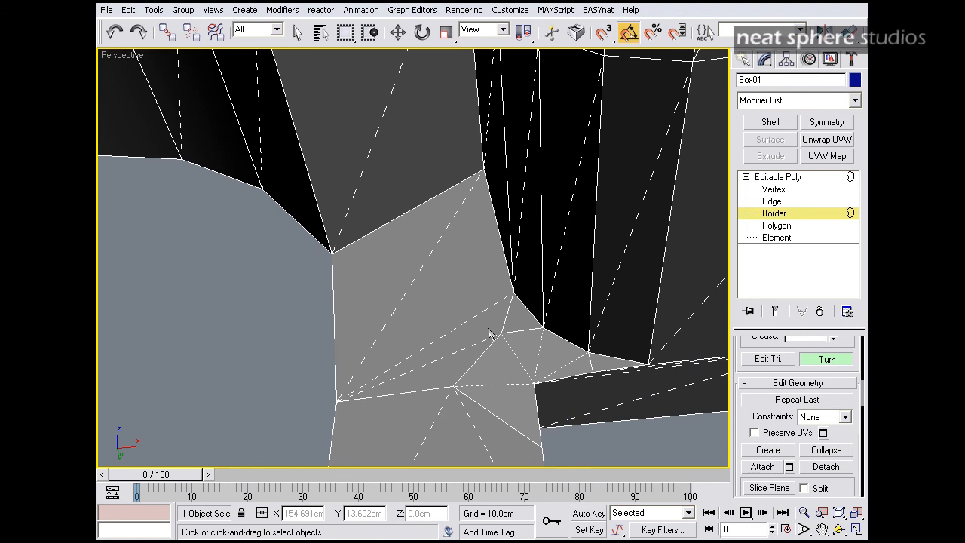
key(alt+z)
drag(498, 337, 492, 314)
middle_drag(486, 276, 459, 299)
middle_drag(451, 274, 466, 356)
drag(467, 362, 474, 326)
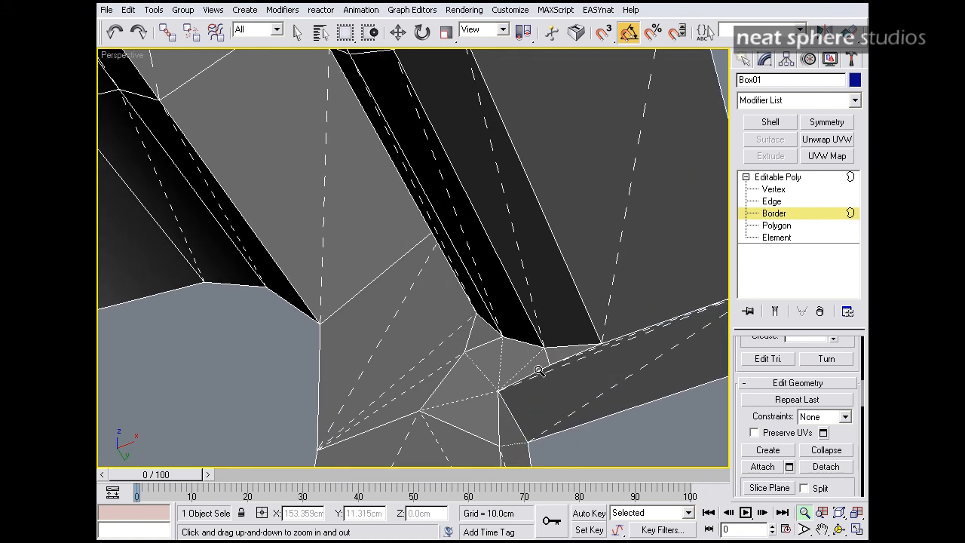
scroll(513, 343, down, 5)
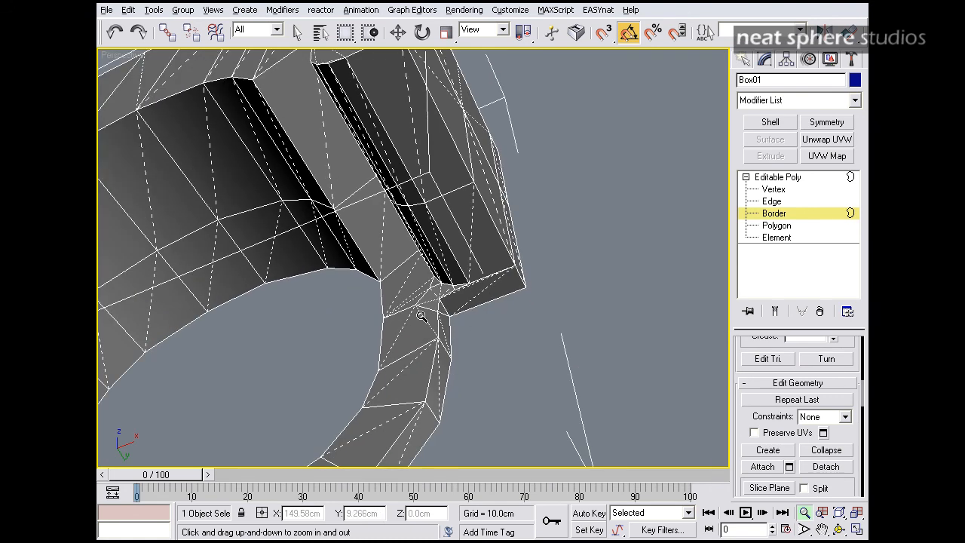
scroll(416, 309, up, 4)
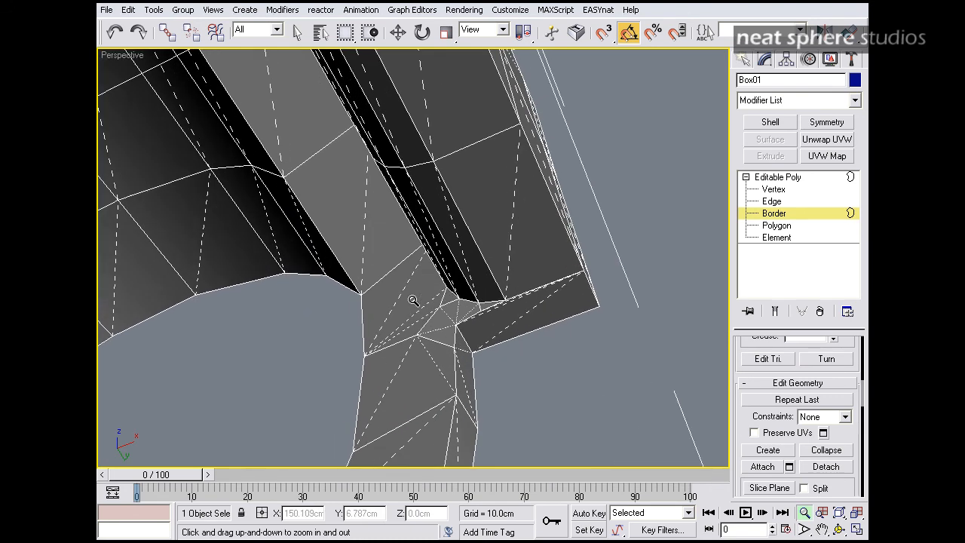
click(764, 217)
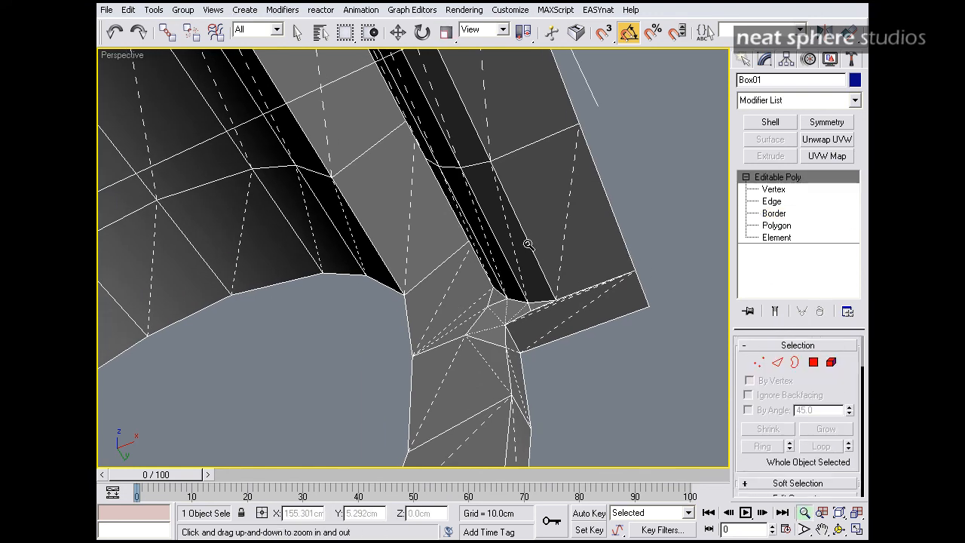
Enable Edges Only in the receiver's object display properties to hide its triangulation edges.
scroll(524, 241, down, 5)
alt+middle_drag(511, 277, 465, 276)
key(r)
right_click(463, 241)
click(491, 322)
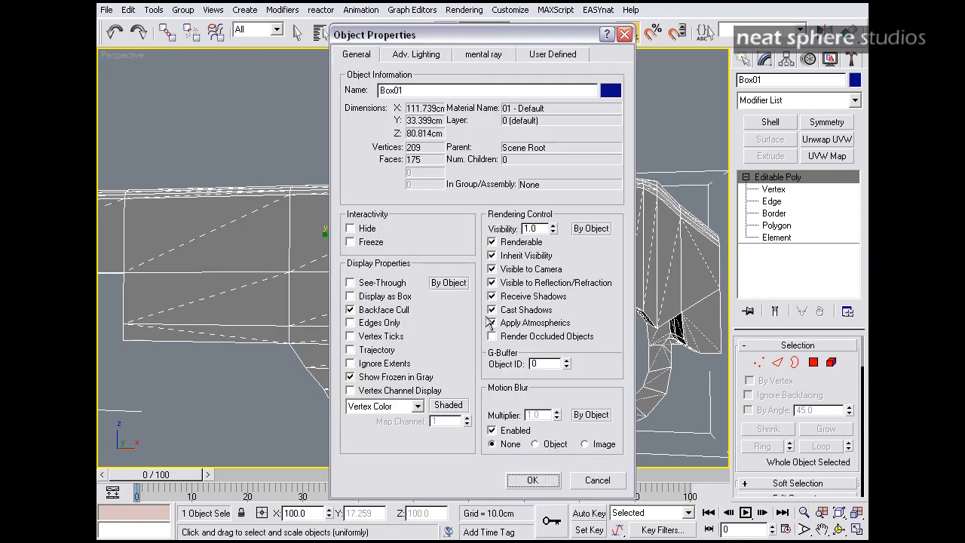
click(388, 329)
click(532, 481)
Return to the four-viewport layout and end the receiver's isolation to show it with the rest of the rifle.
key(alt+w)
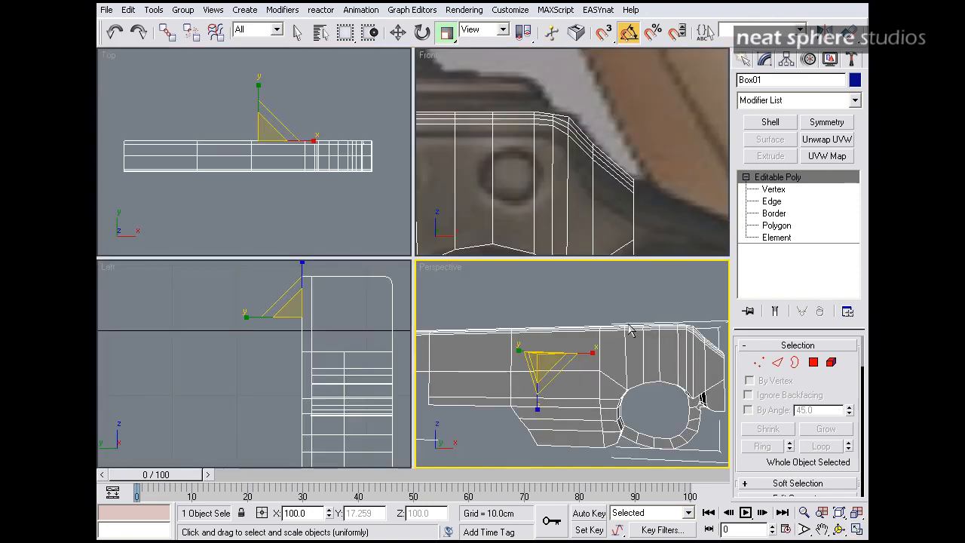
alt+middle_drag(631, 344, 601, 314)
key(alt+z)
drag(620, 368, 634, 402)
key(alt+q)
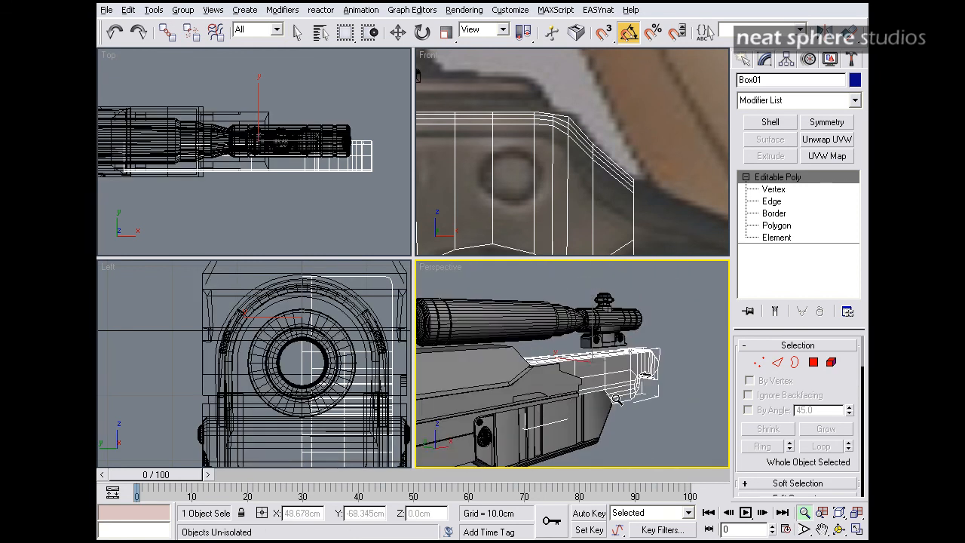